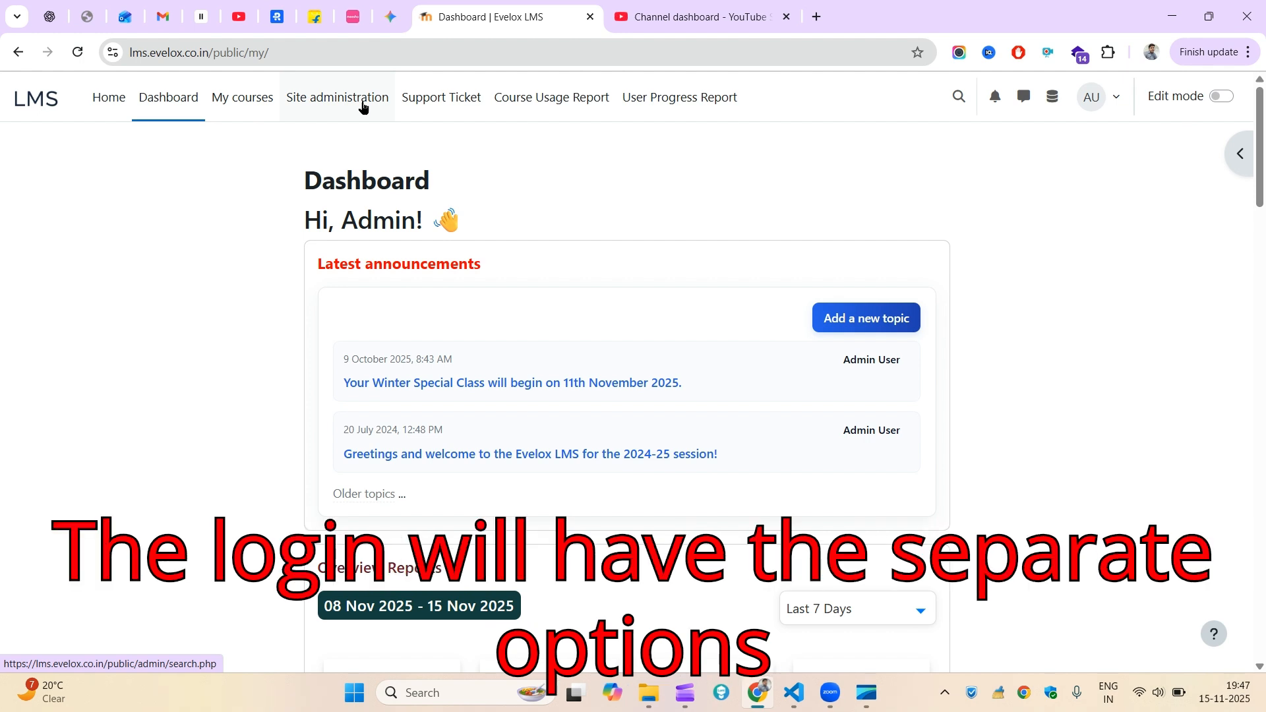
- Open the LMS site administration, and read the viewer comment about the login page background image on the YouTube Studio dashboard
click(362, 106)
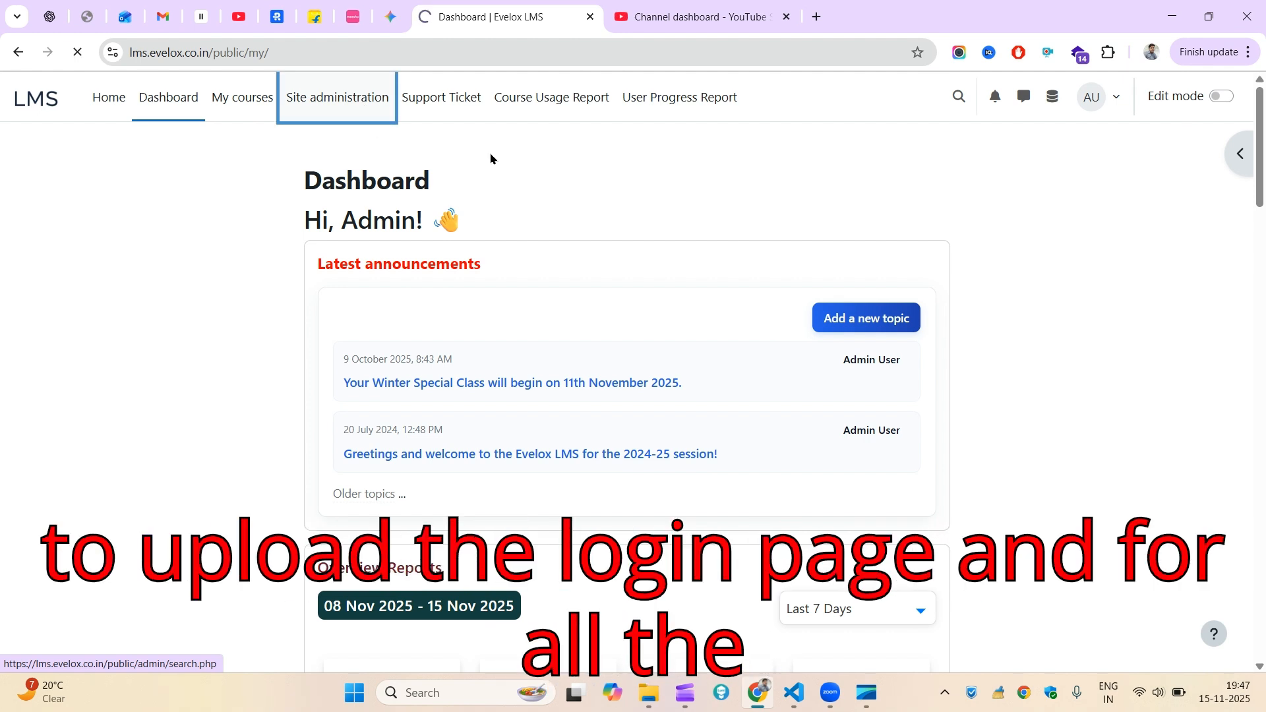
click(709, 10)
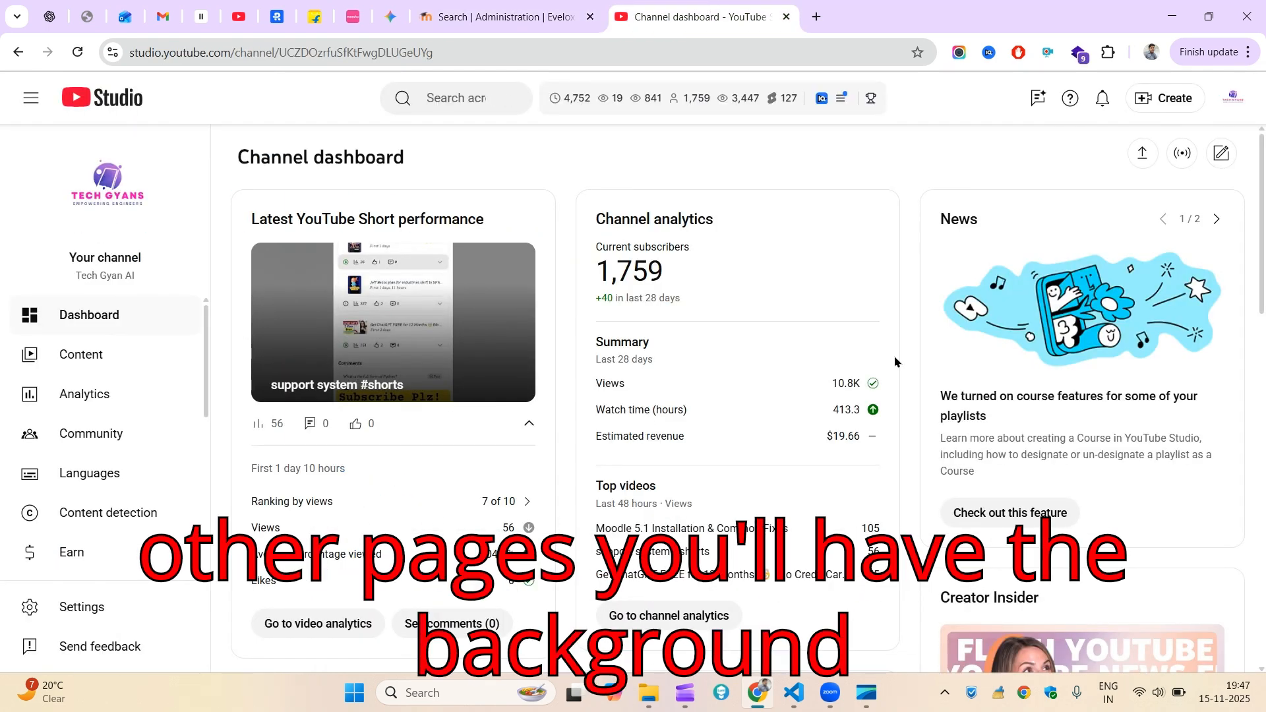
scroll(895, 362, down, 7)
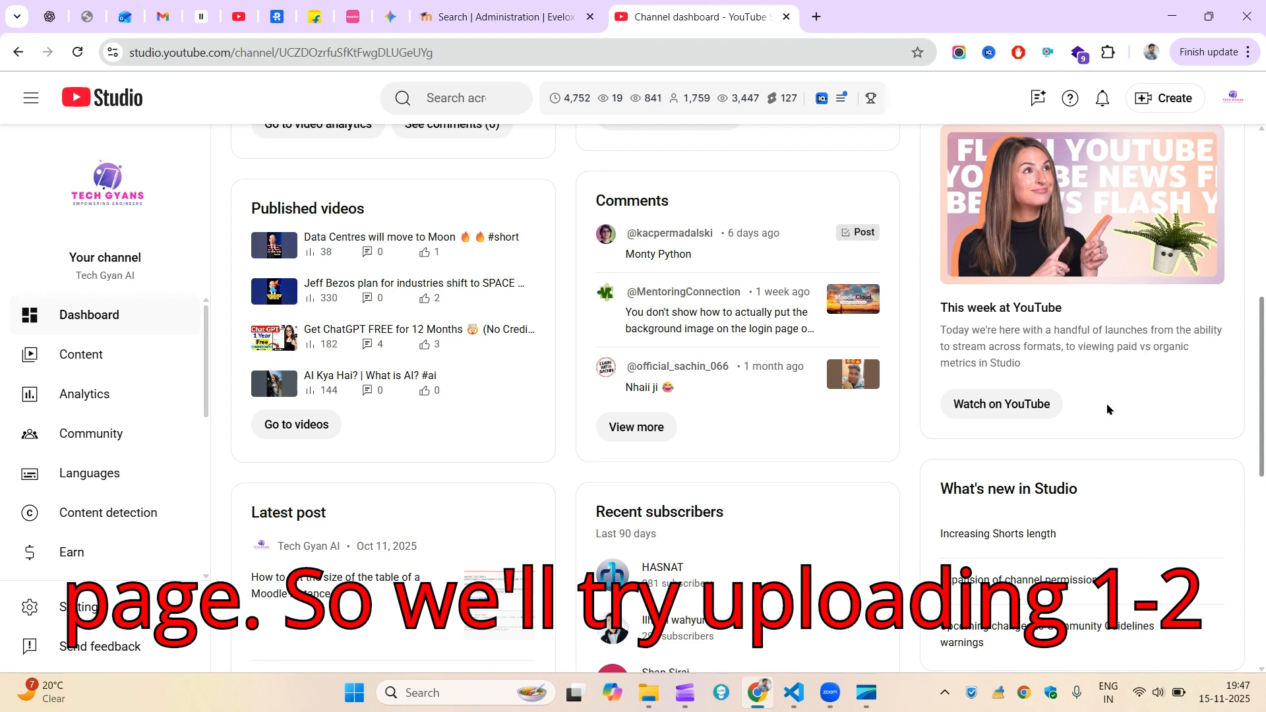
drag(630, 309, 809, 342)
- Switch back to the LMS and open the Boost theme's settings from the site's appearance themes
click(501, 16)
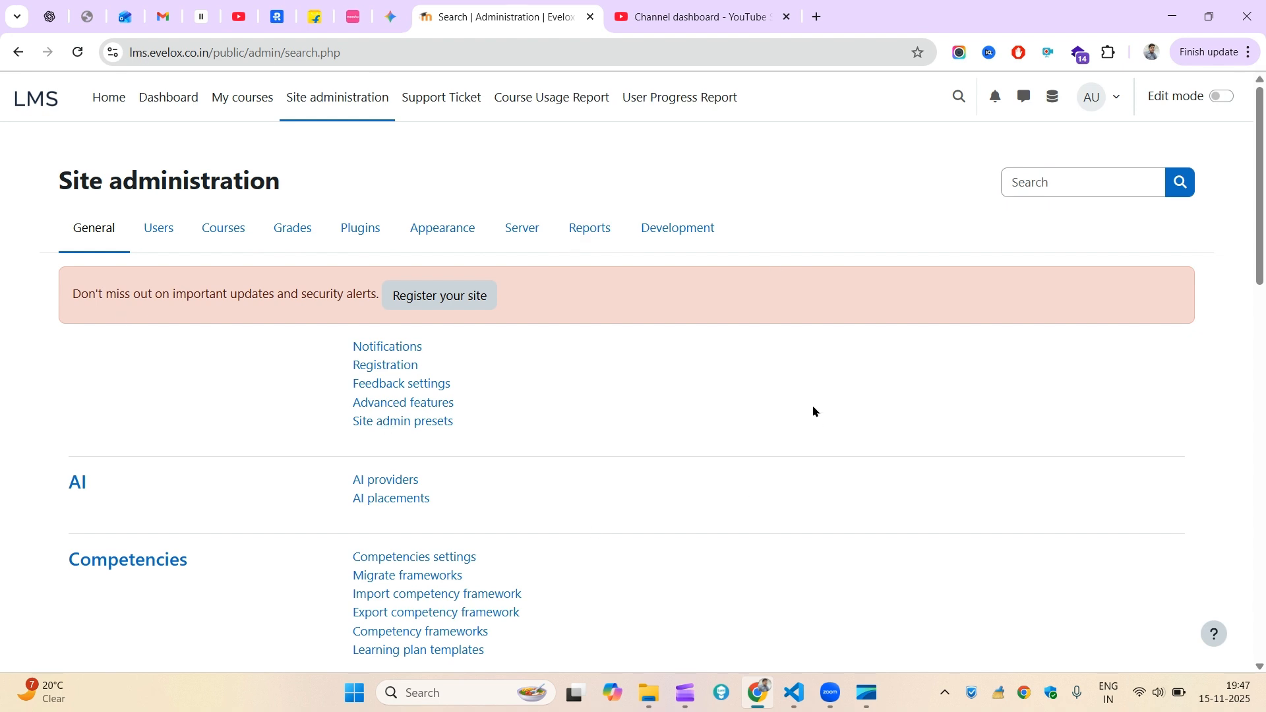
click(443, 234)
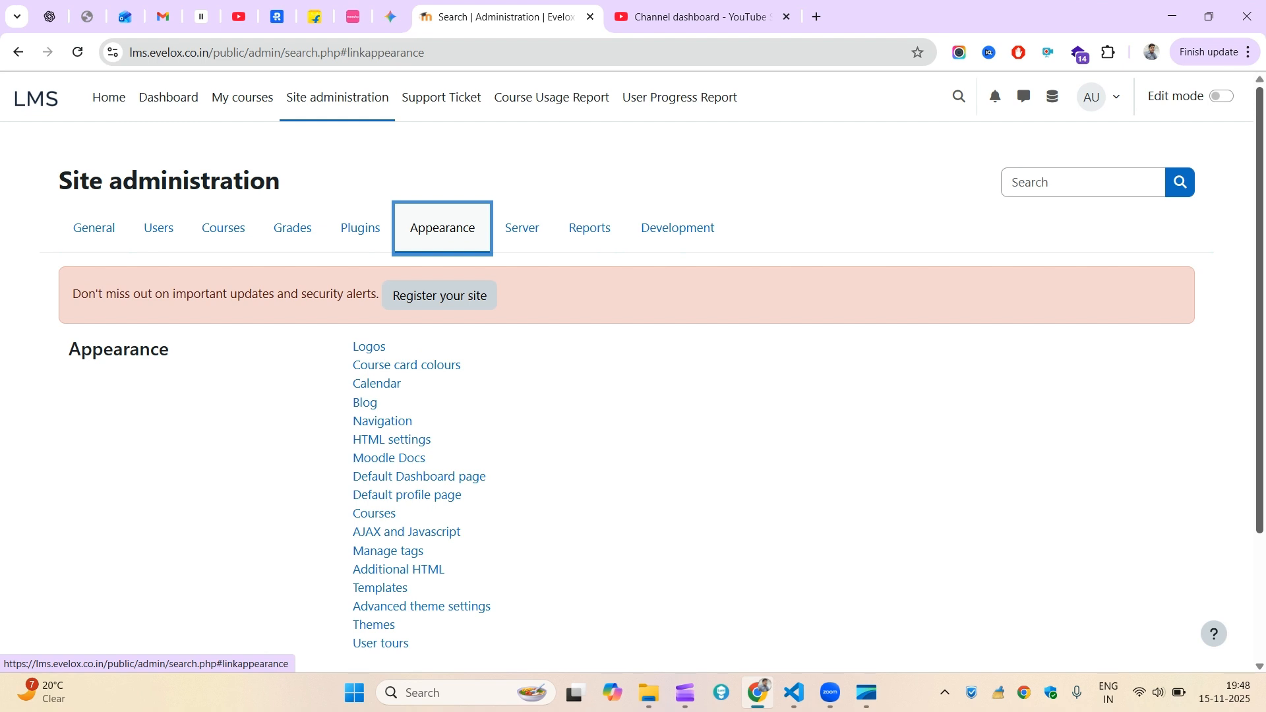
scroll(1014, 399, down, 2)
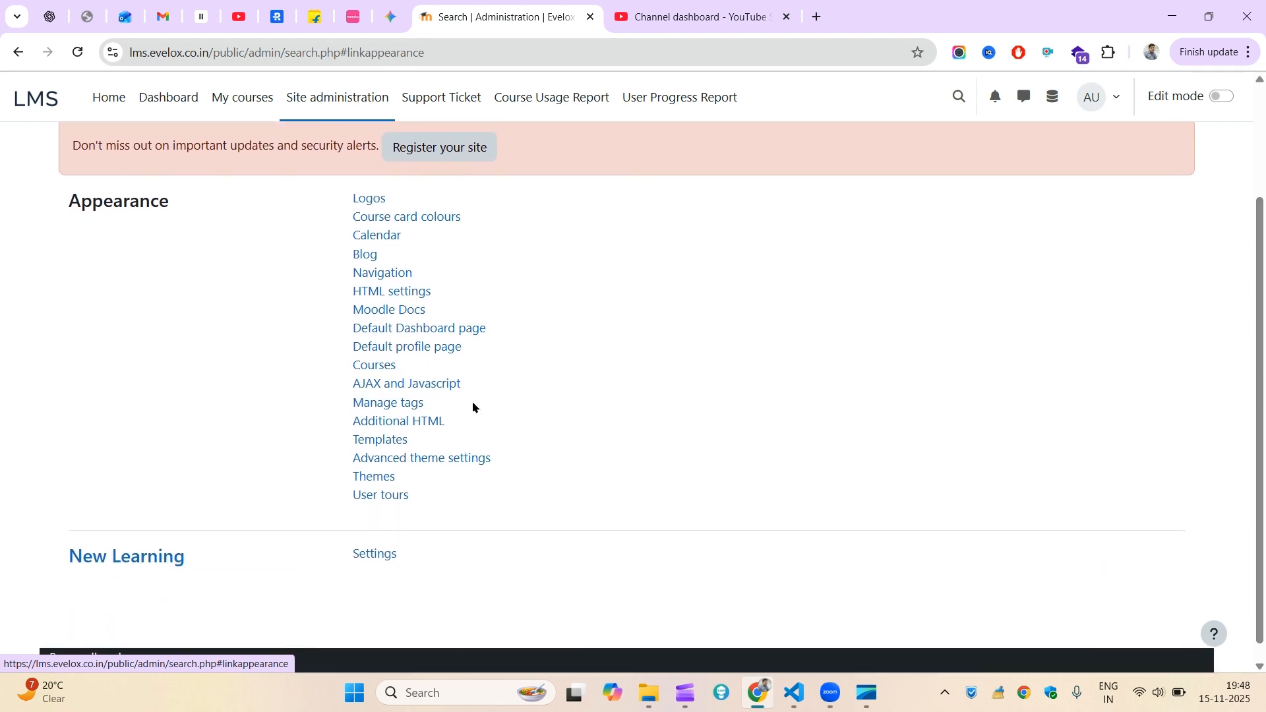
click(374, 479)
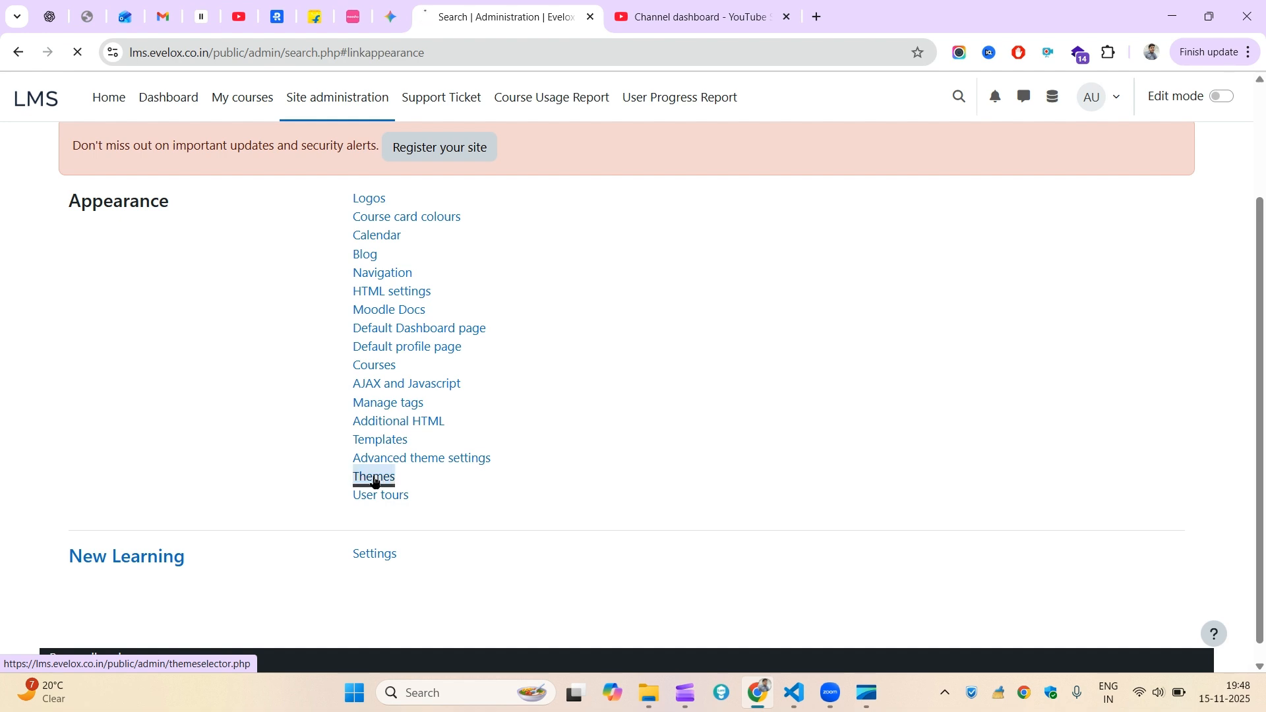
scroll(630, 414, down, 1)
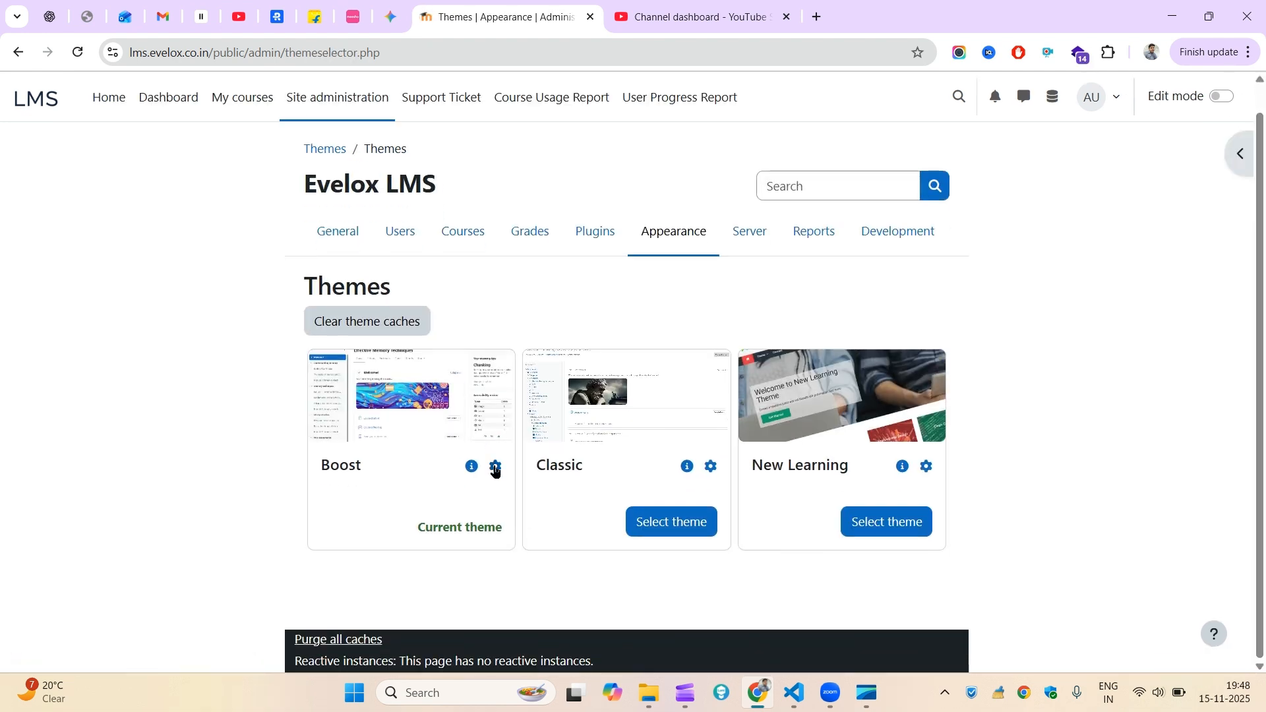
click(495, 467)
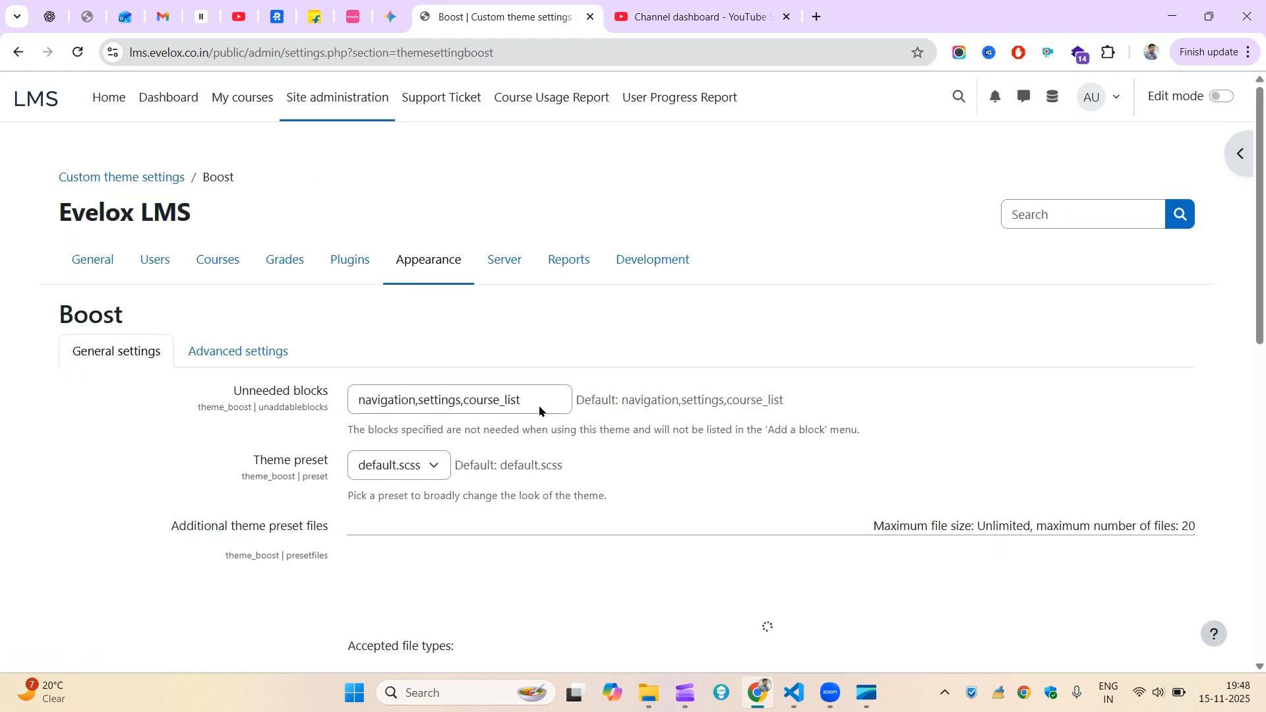
click(745, 8)
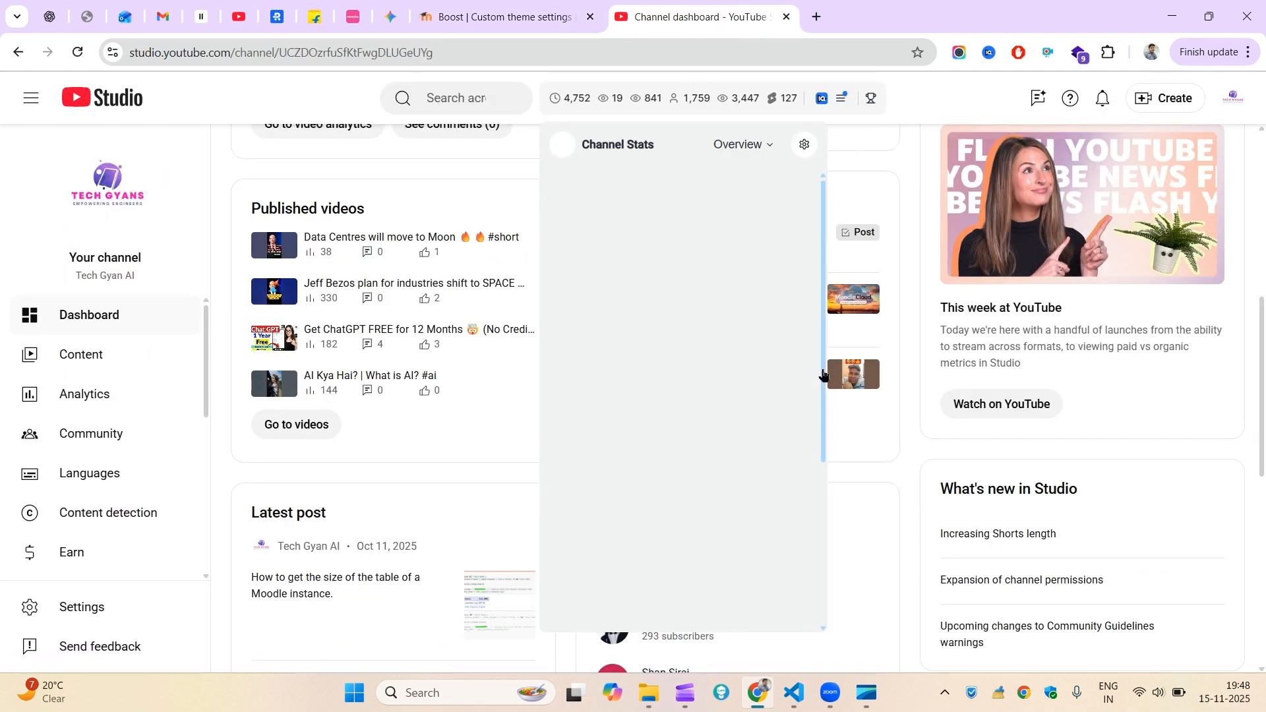
key(ctrl+shift+Tab)
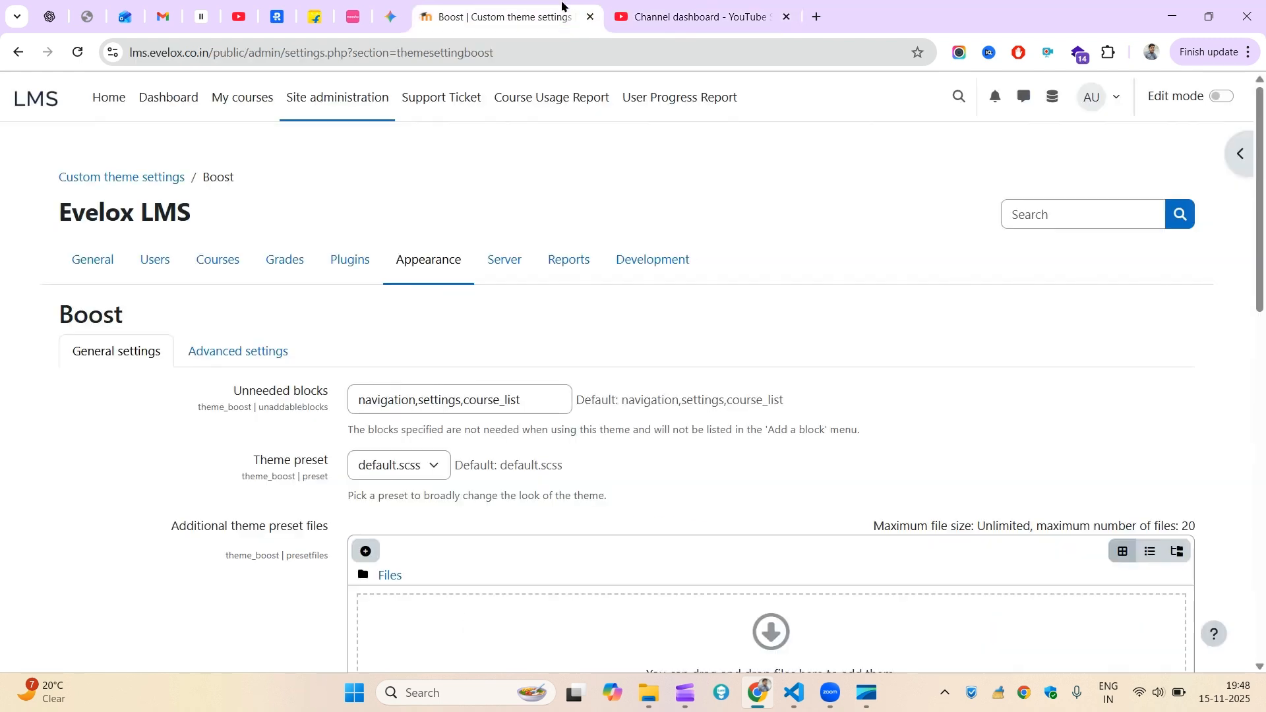
- Examine the Boost general settings for the Background image and Login page background image fields
scroll(684, 411, down, 8)
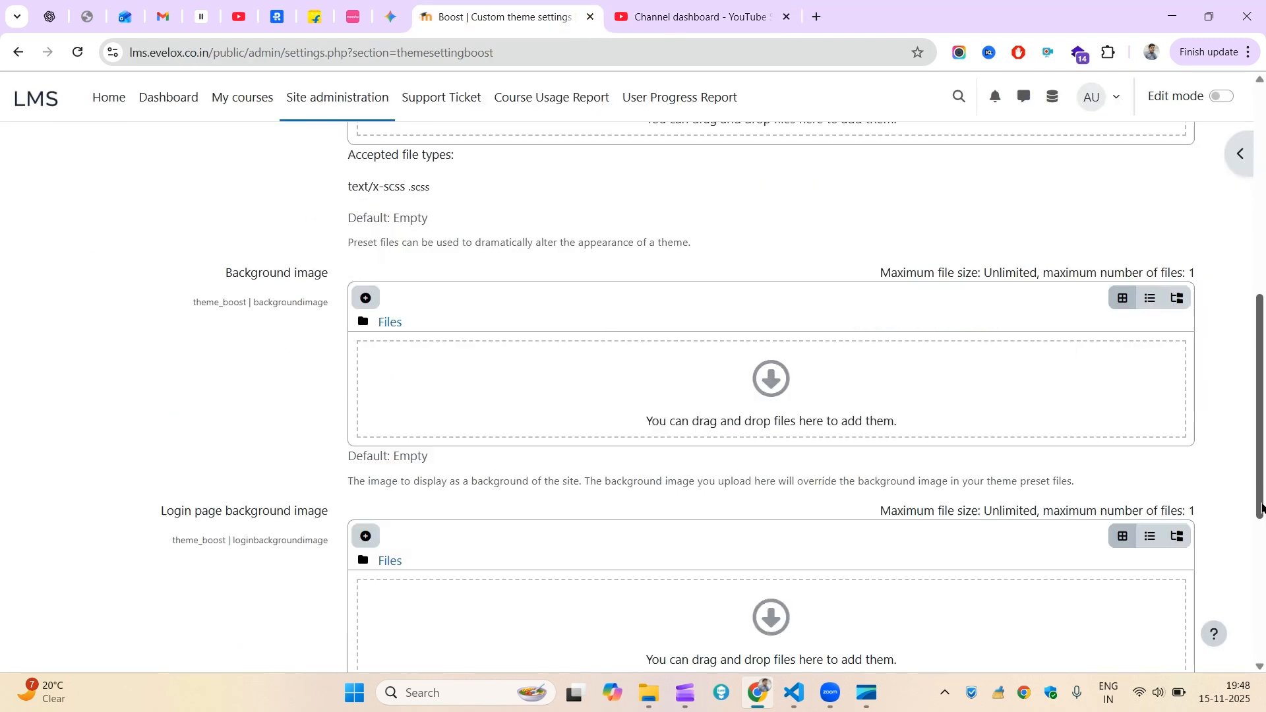
scroll(684, 411, up, 8)
scroll(651, 396, down, 2)
scroll(1235, 453, down, 5)
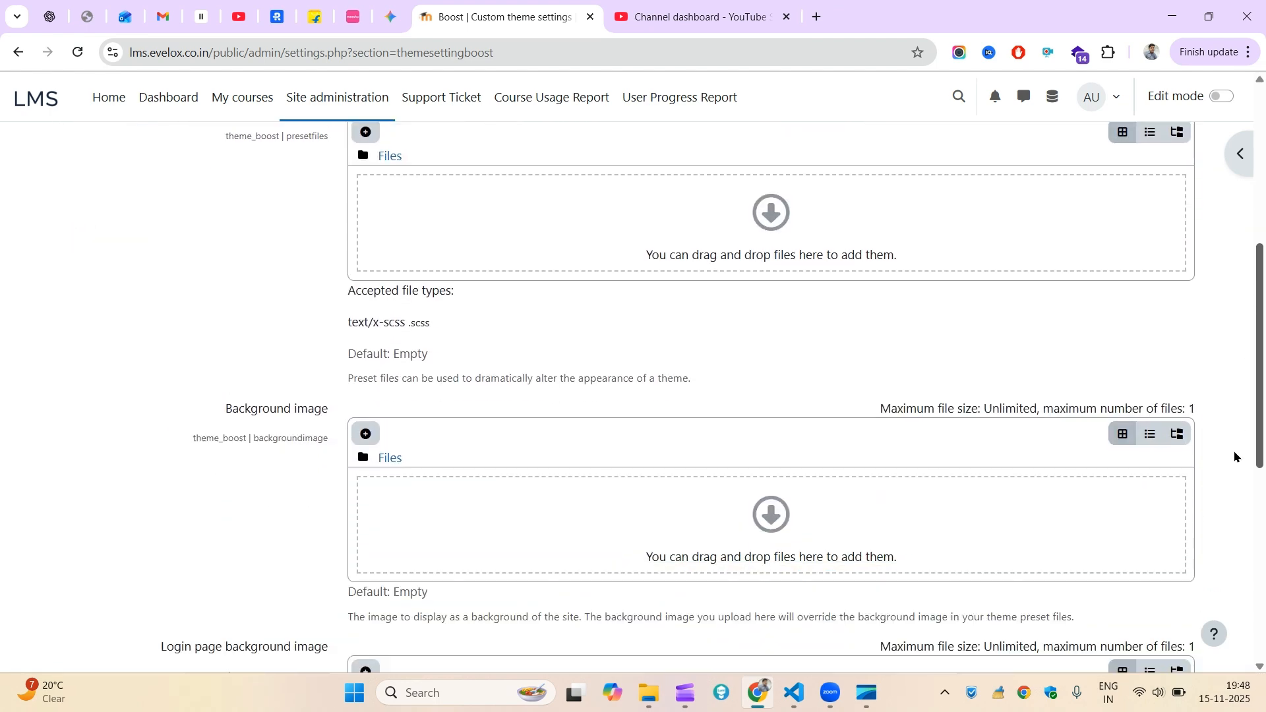
scroll(1245, 370, up, 4)
scroll(1245, 370, up, 1)
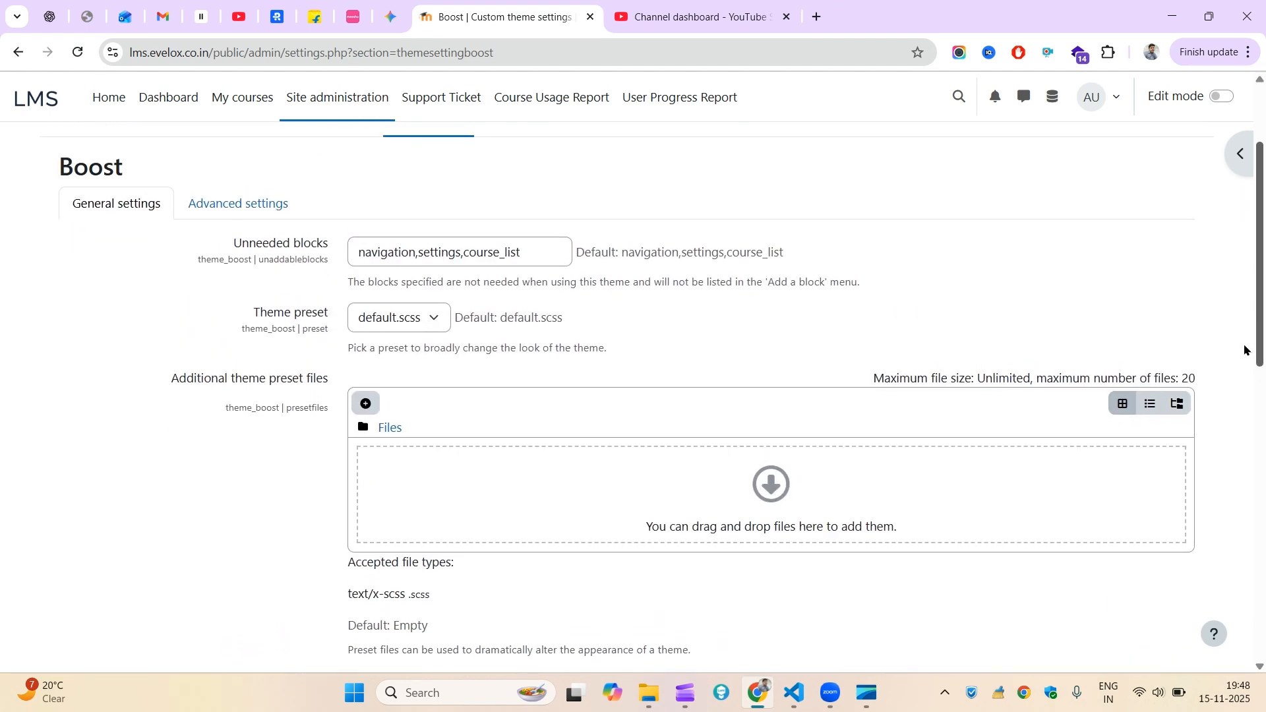
scroll(323, 300, down, 5)
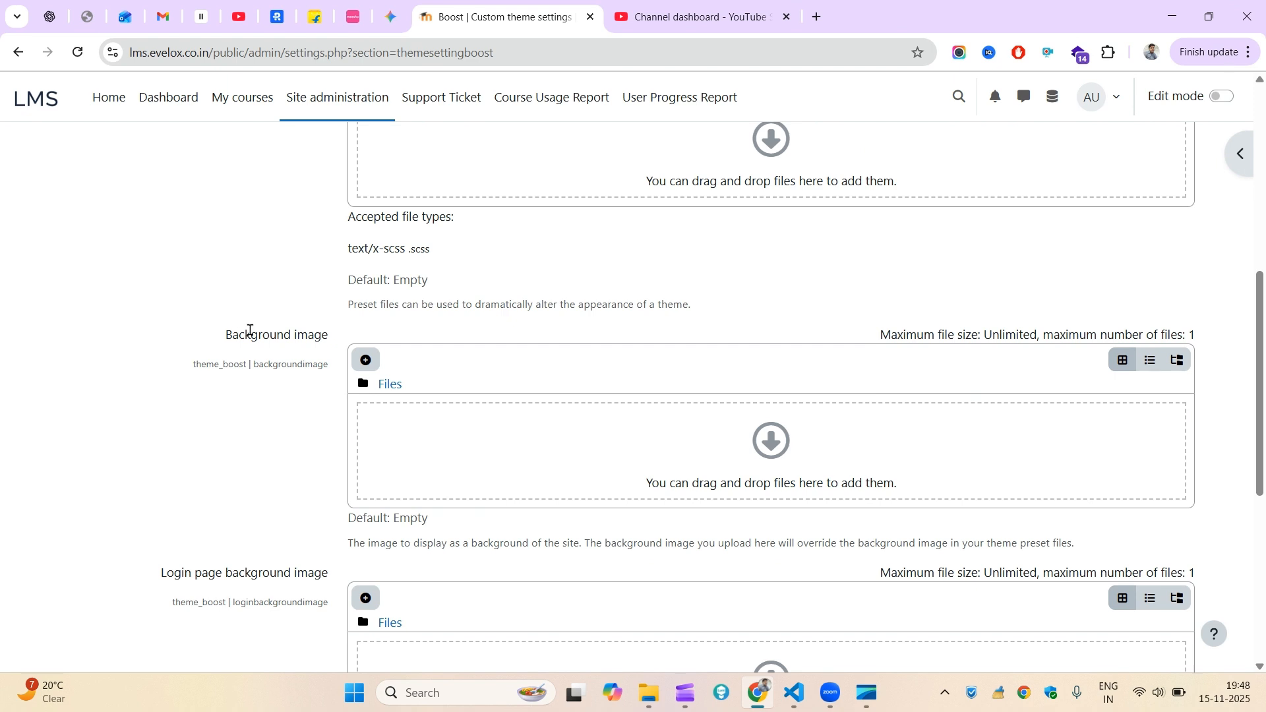
triple_click(243, 333)
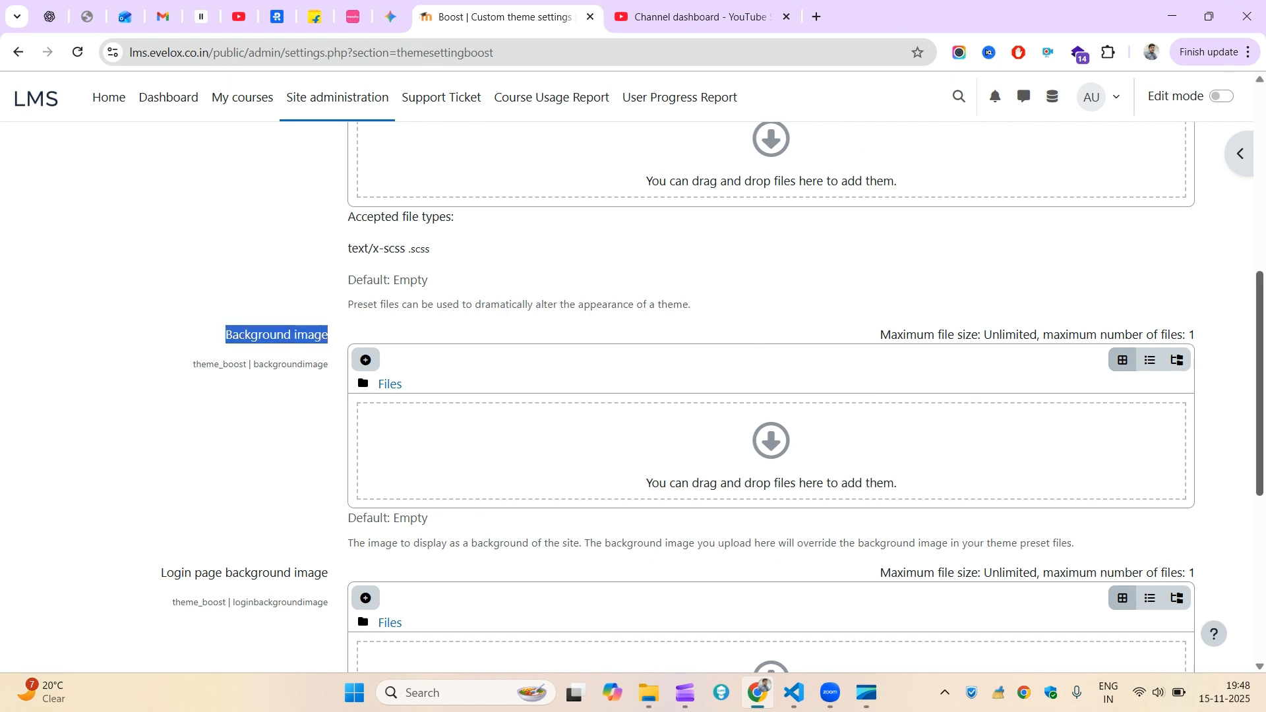
scroll(243, 333, down, 2)
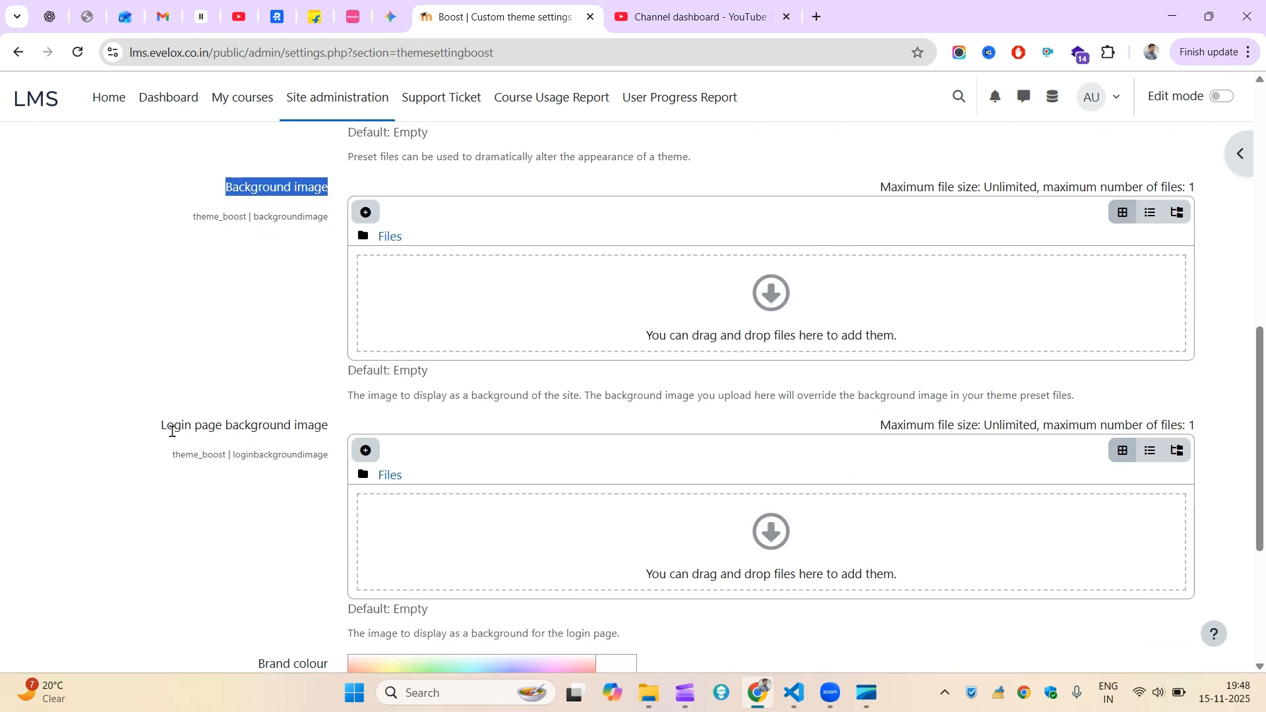
double_click(172, 430)
click(172, 430)
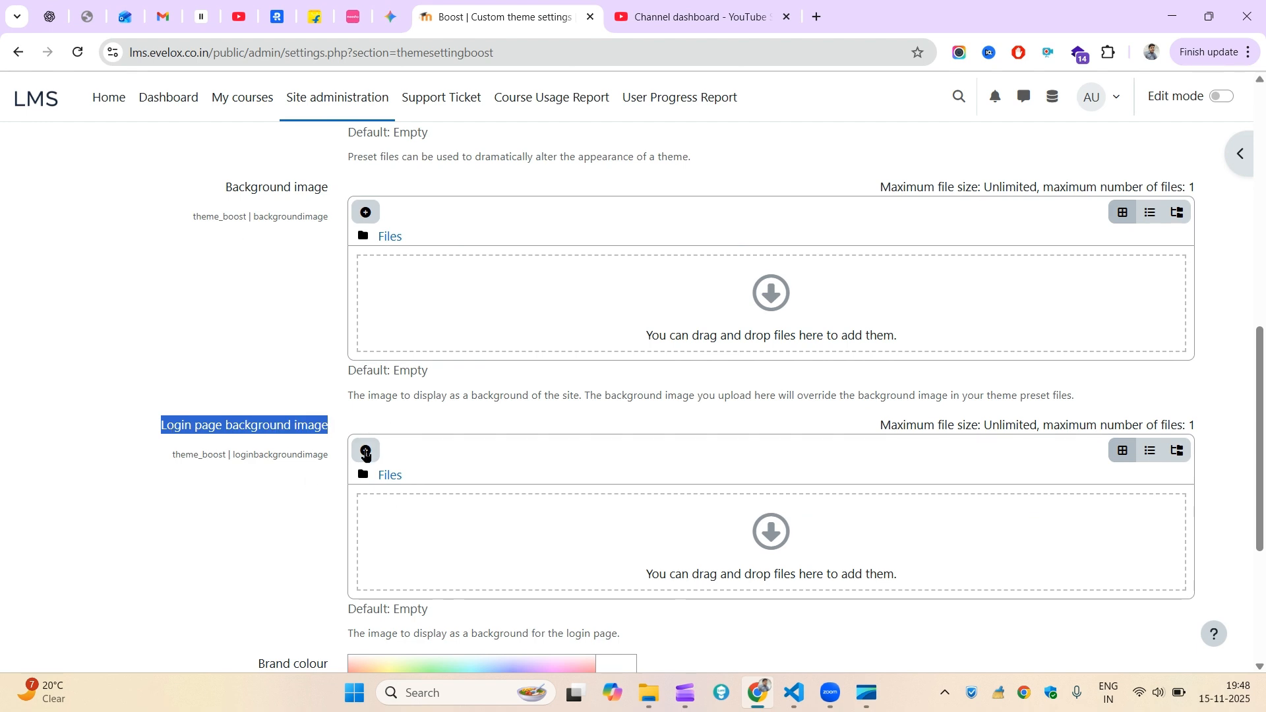
- Upload replace_girl_with_cool_girl (2).jpeg from Downloads as the login page background image and save the theme settings
click(366, 454)
click(515, 324)
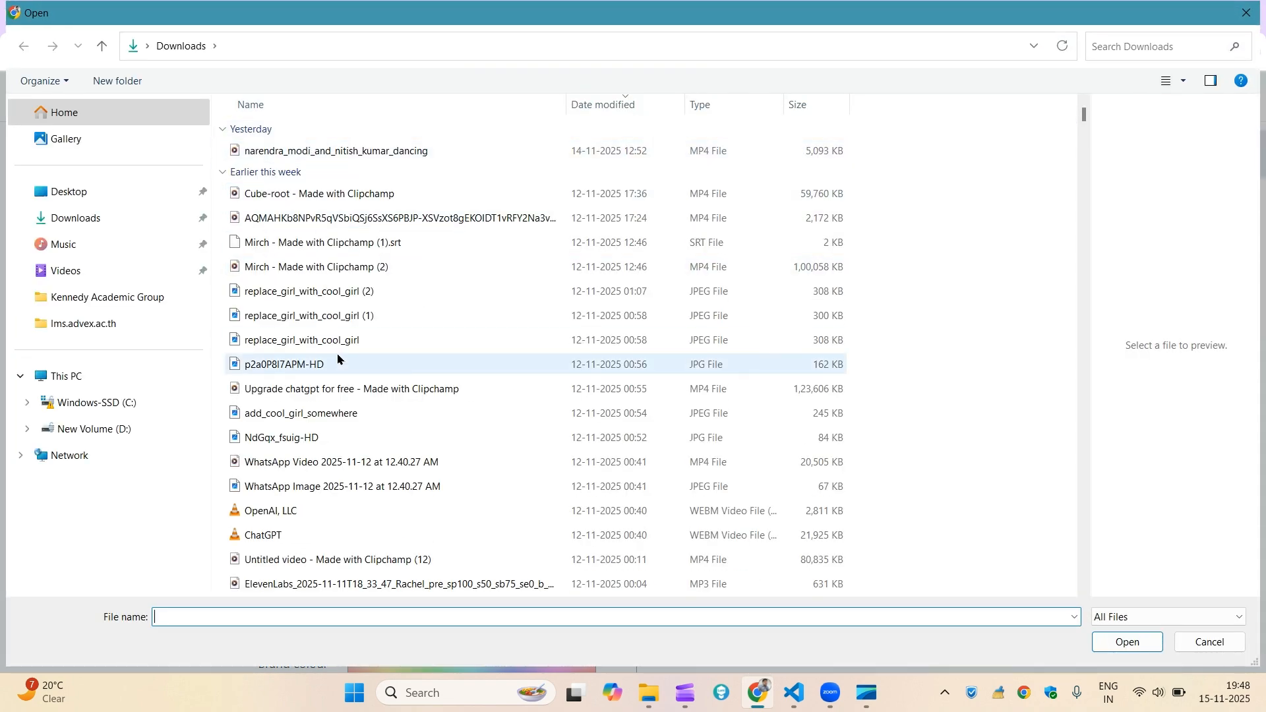
click(346, 298)
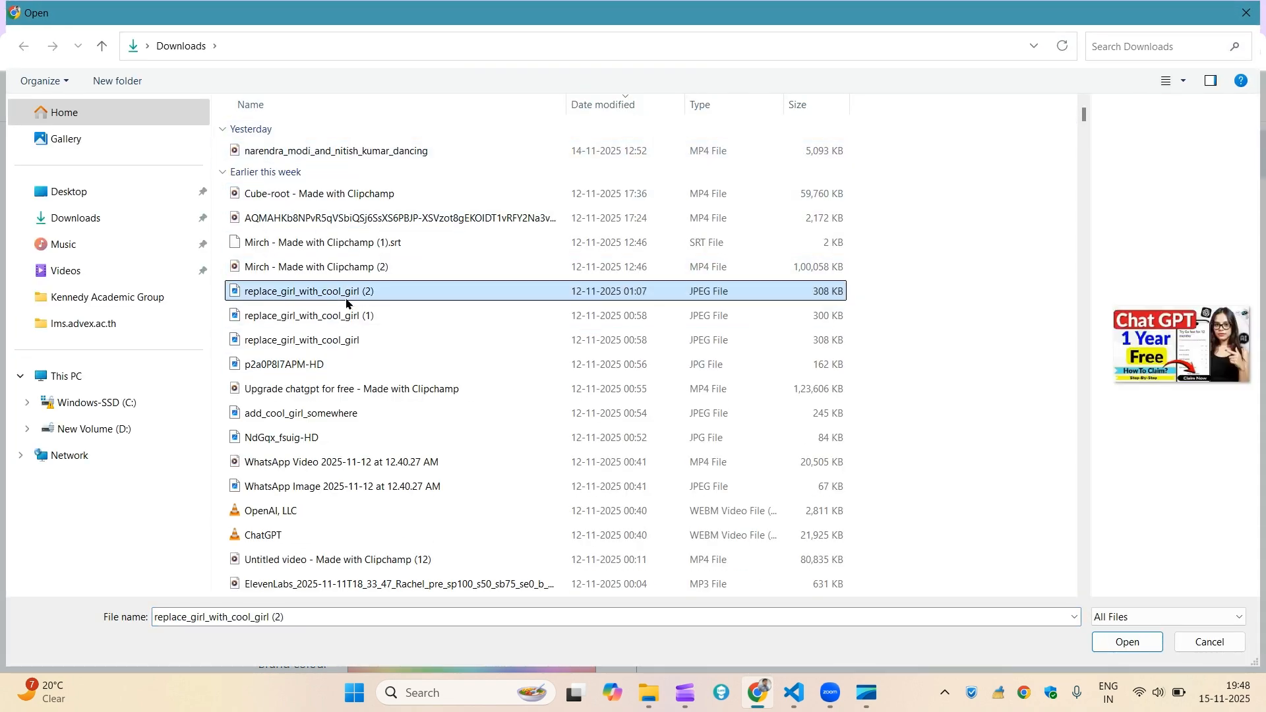
double_click(346, 303)
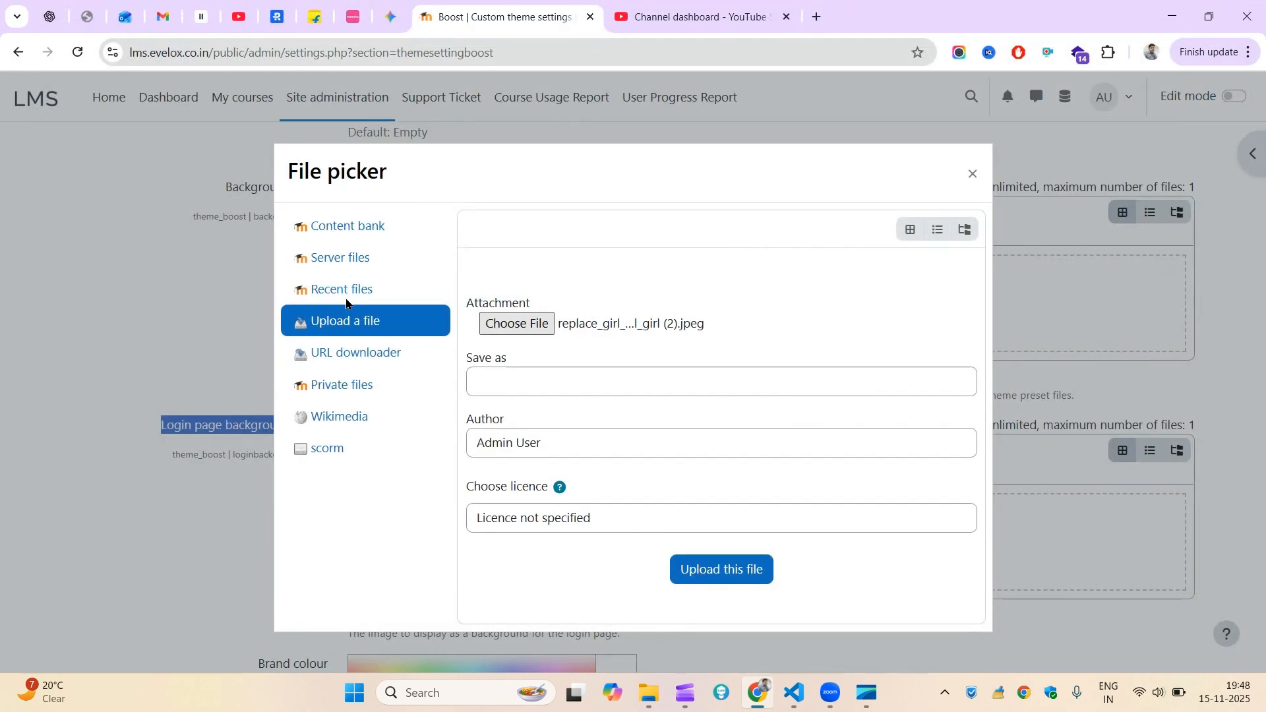
click(725, 569)
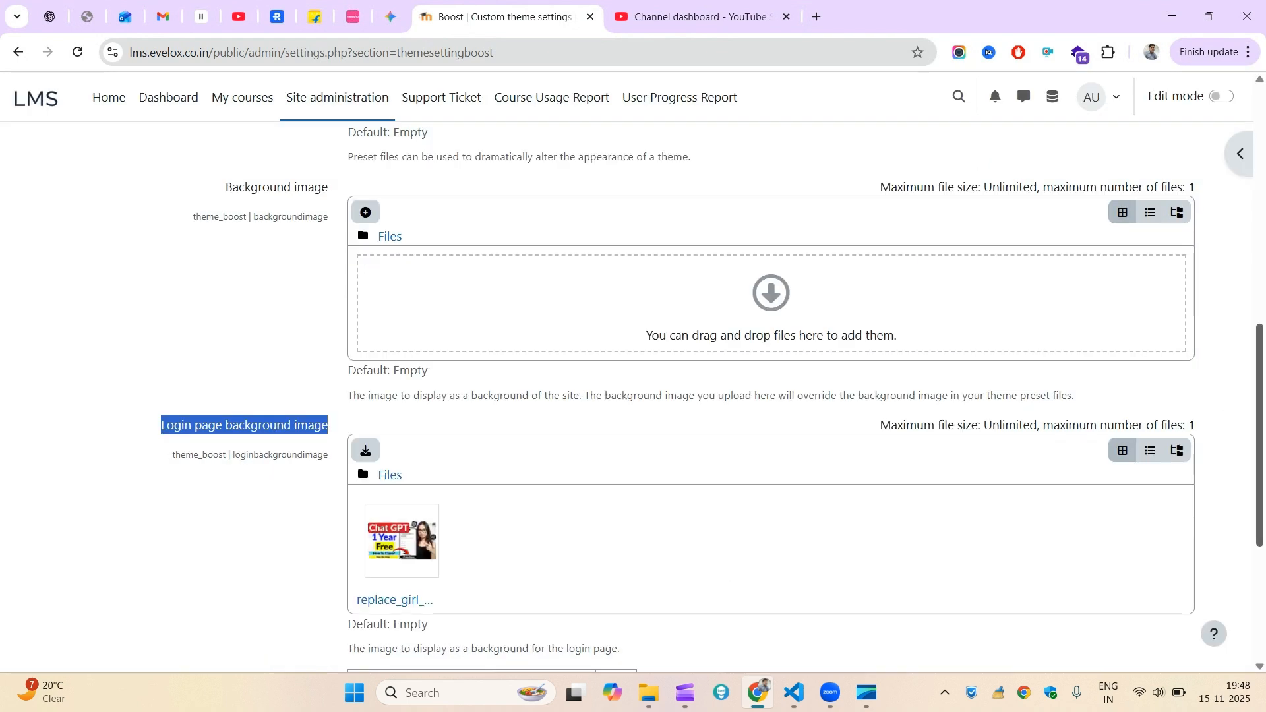
scroll(409, 502, down, 5)
click(415, 542)
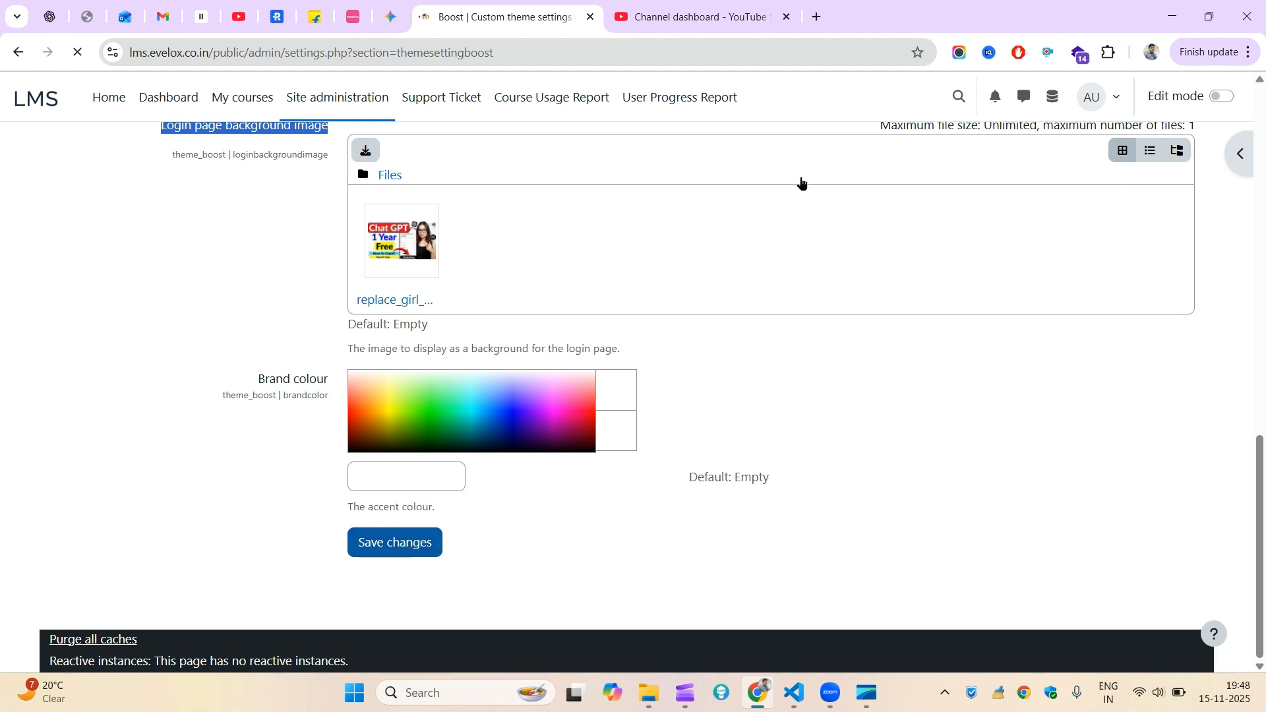
- Open the lms.evelox.co.in login page in a new incognito window to check its background image
click(1255, 58)
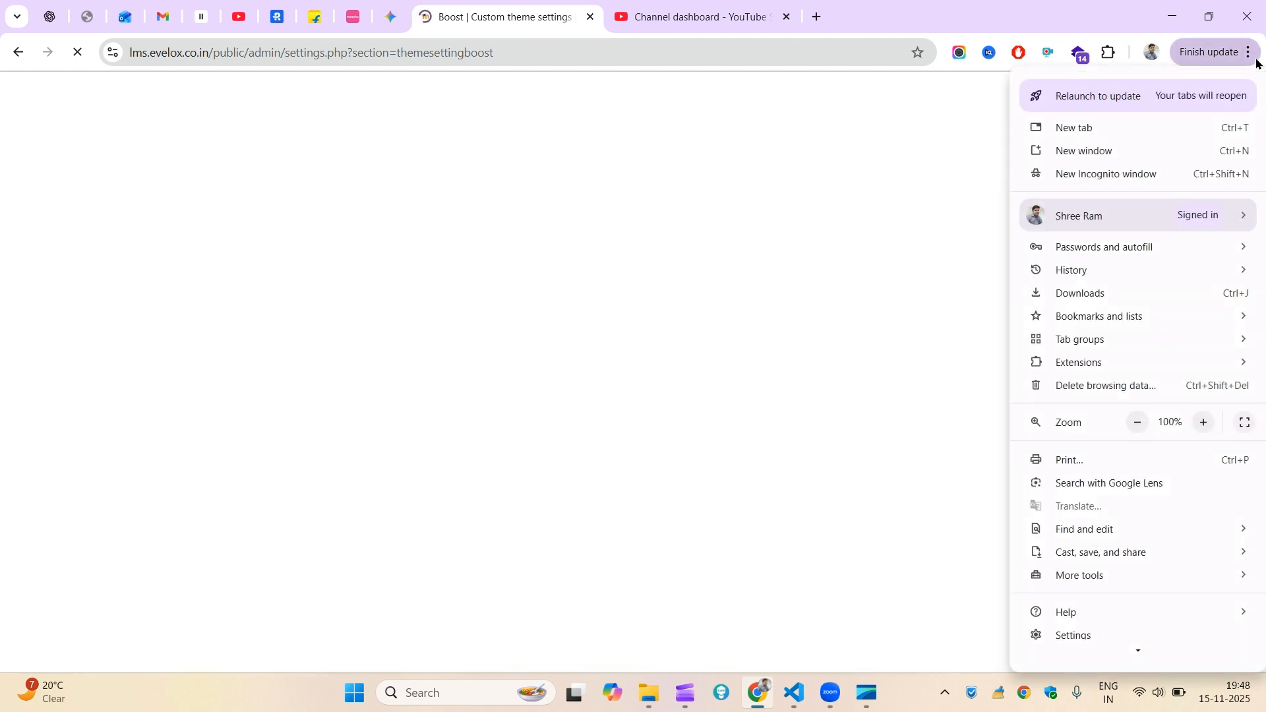
click(1134, 176)
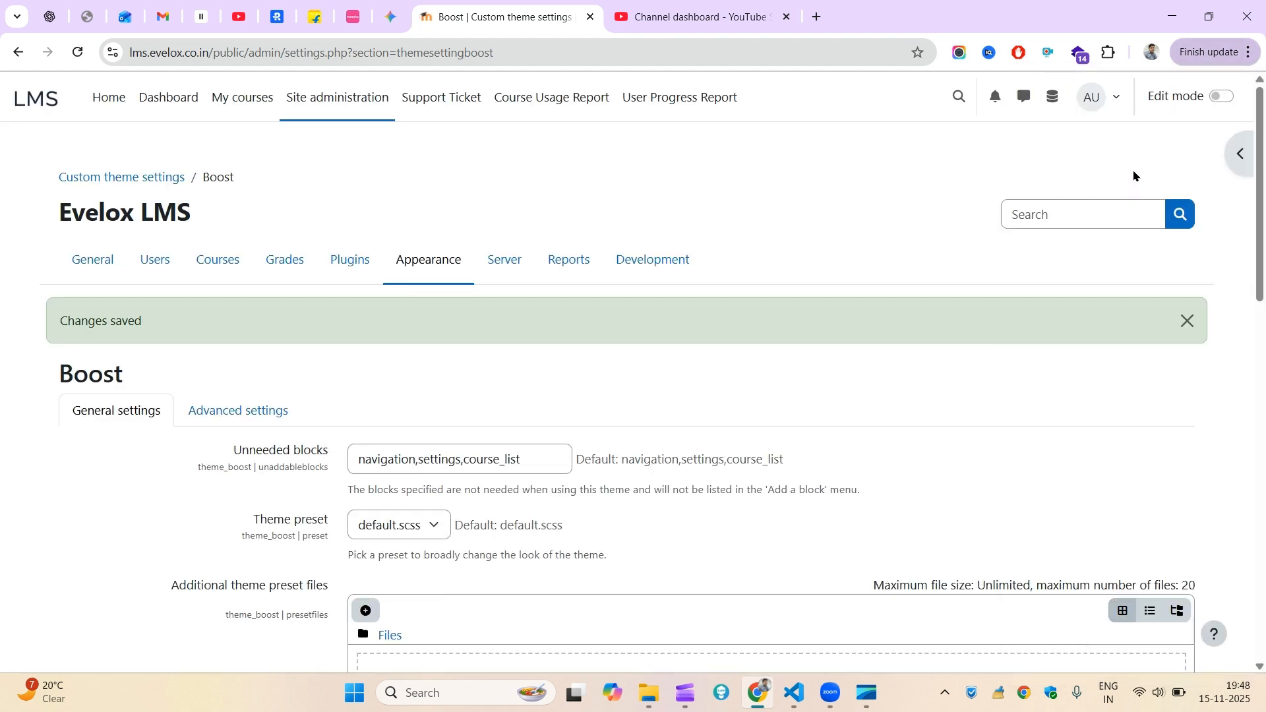
text(lms.e)
key(Return)
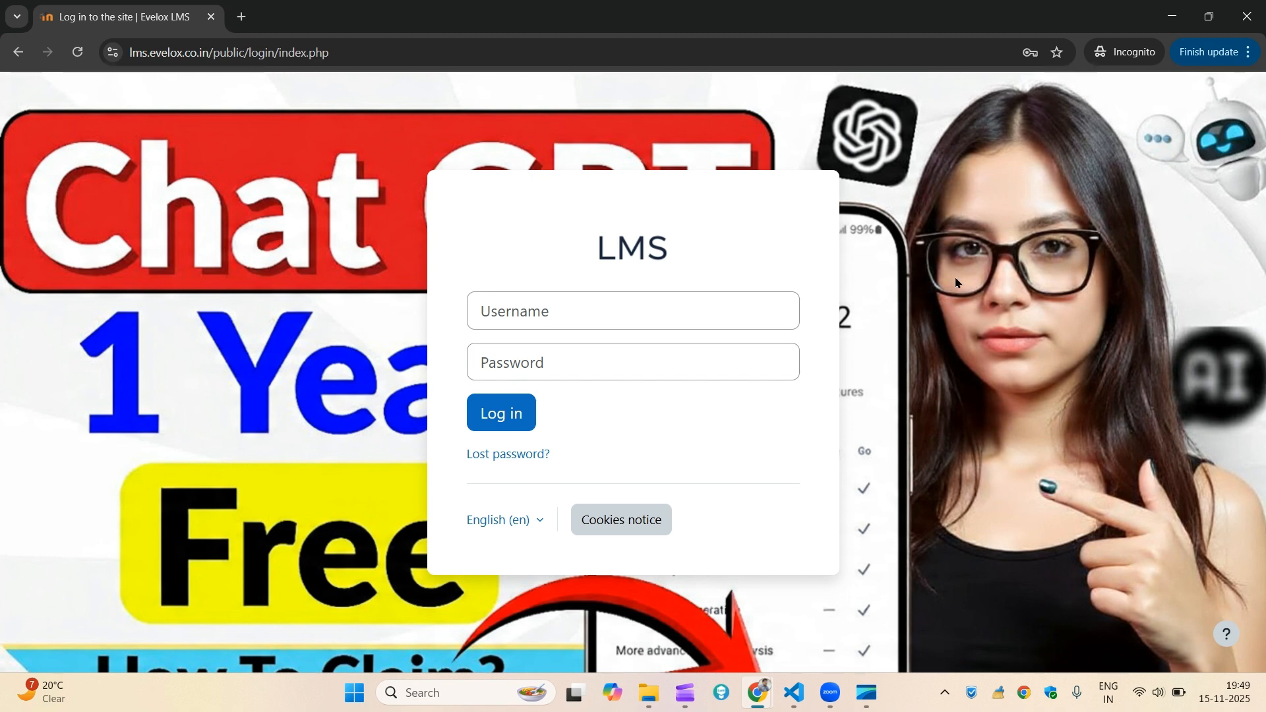
- Return to the Boost theme settings and read the description of the site-wide Background image field
key(alt+Tab)
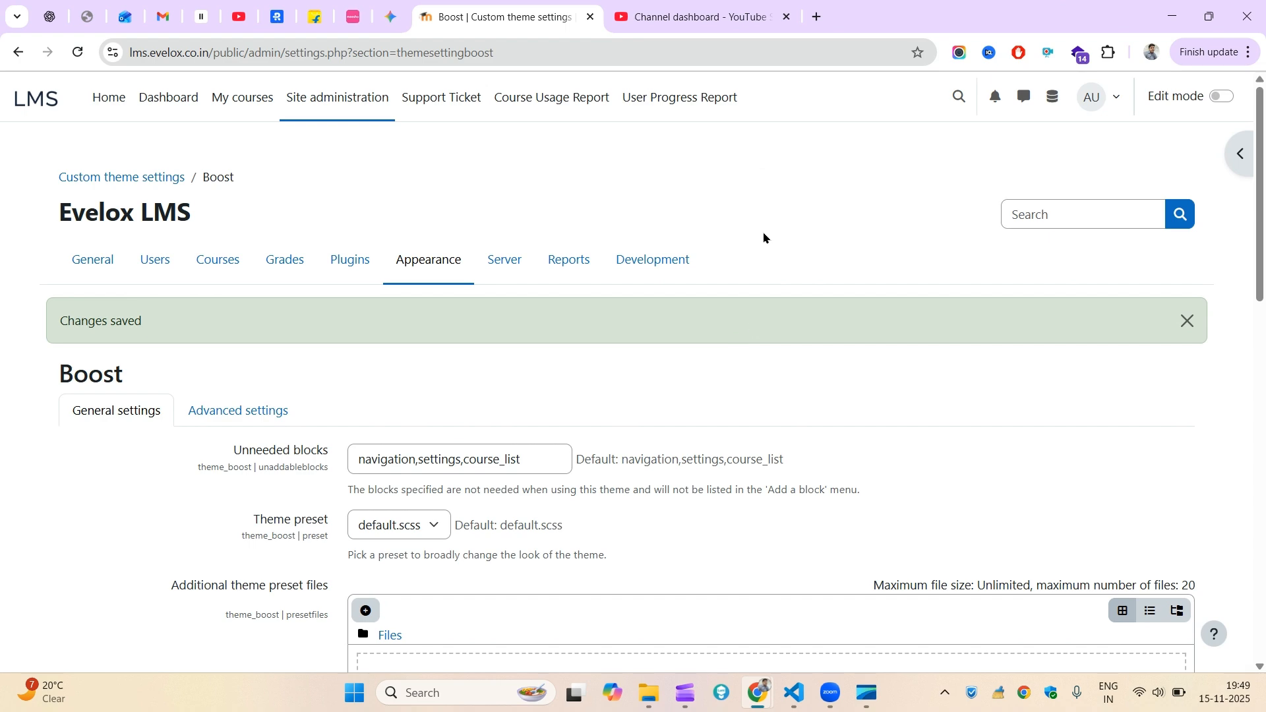
scroll(798, 408, down, 10)
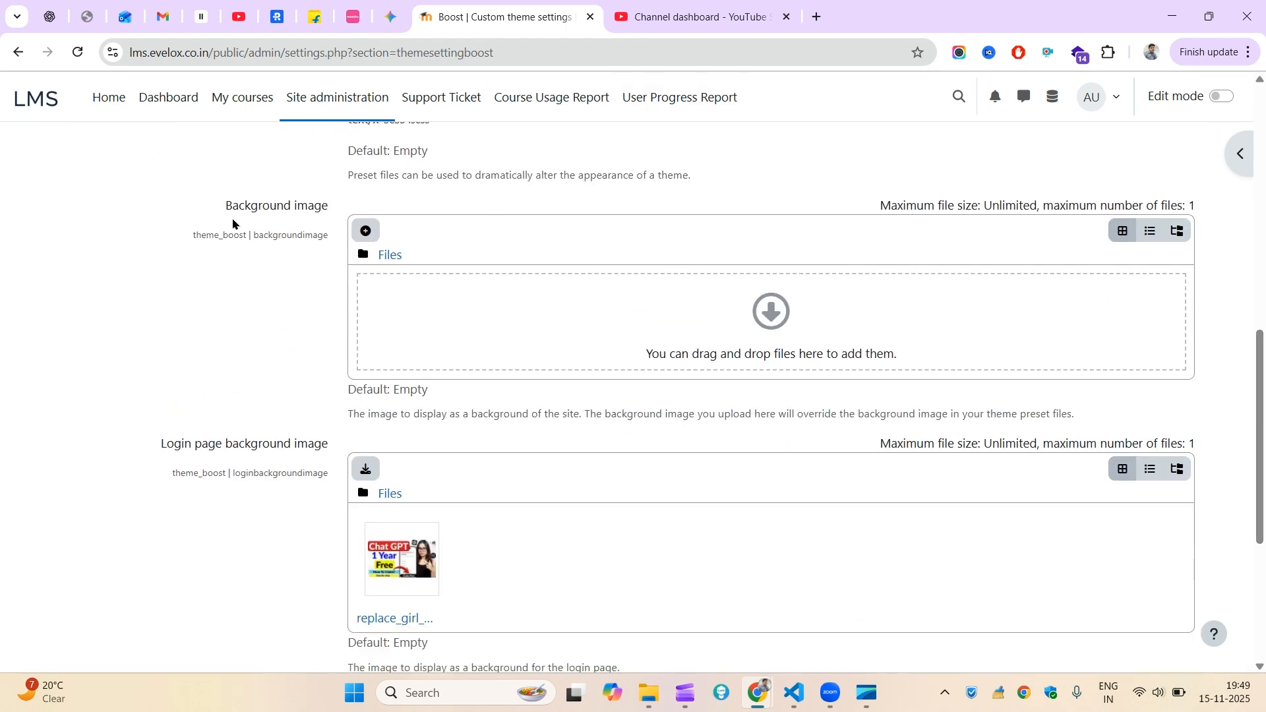
triple_click(227, 211)
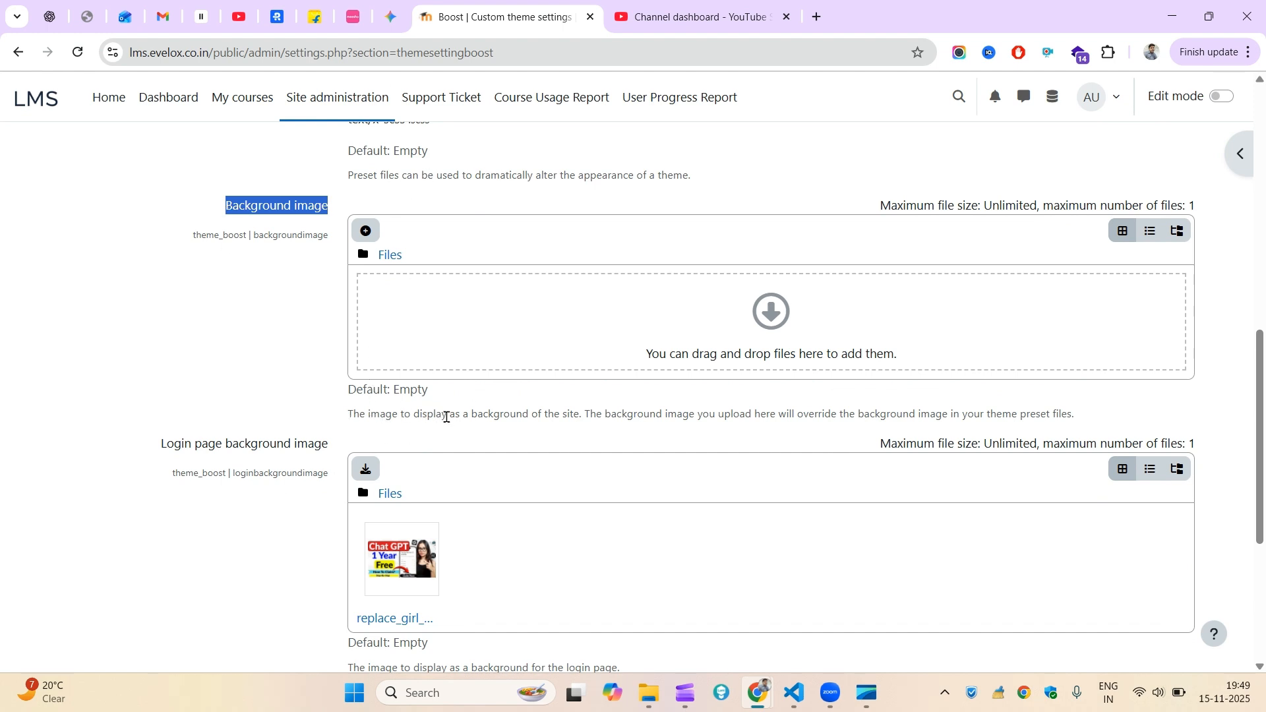
double_click(511, 424)
drag(514, 424, 574, 429)
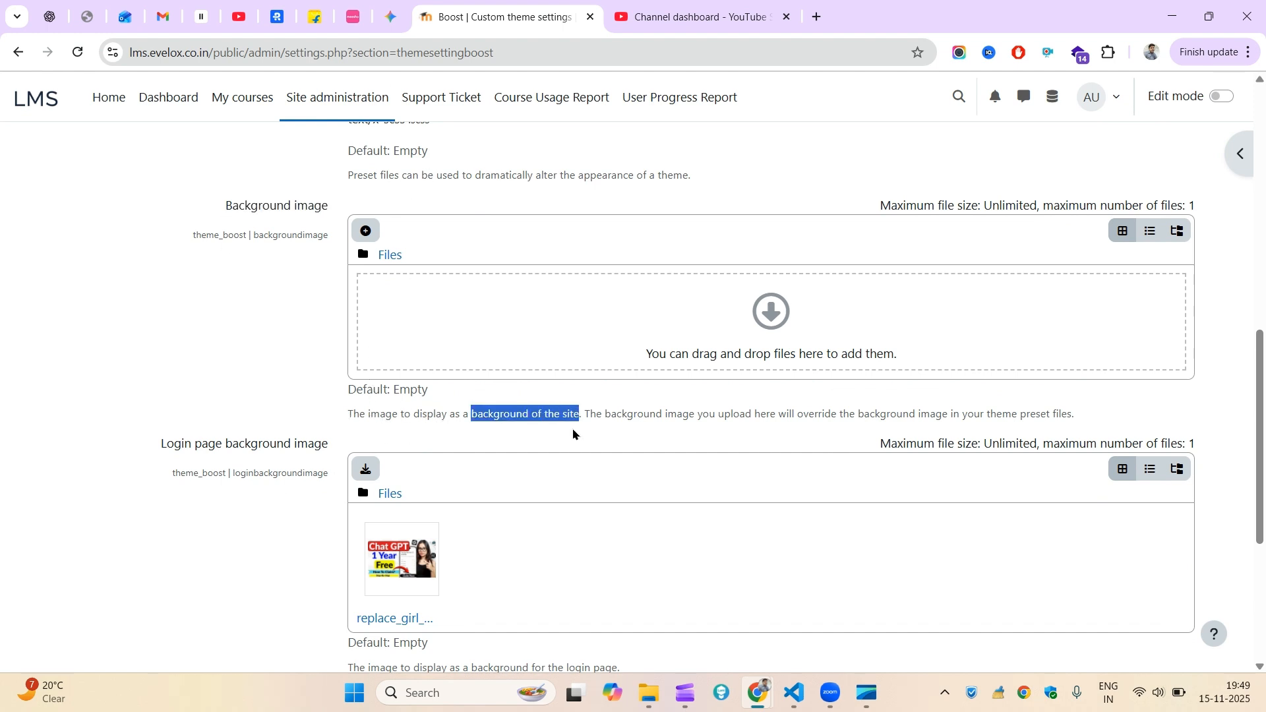
click(664, 418)
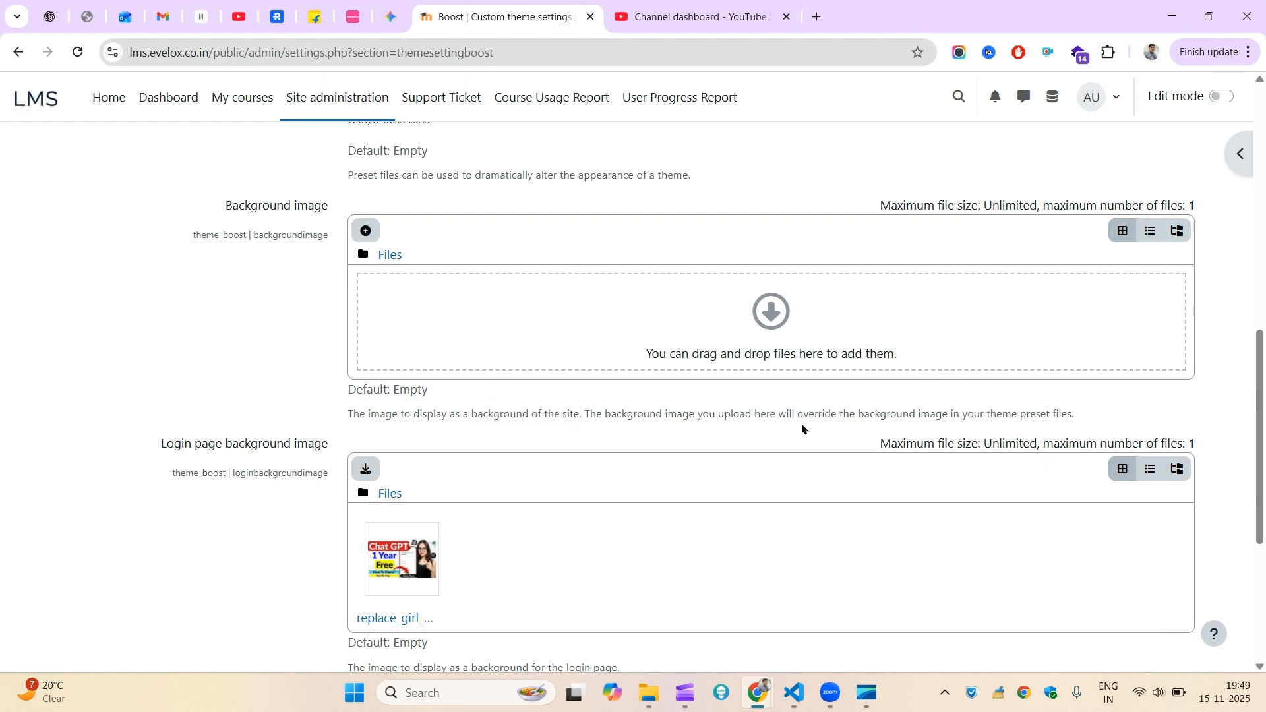
double_click(892, 417)
drag(891, 417, 1037, 430)
triple_click(1050, 425)
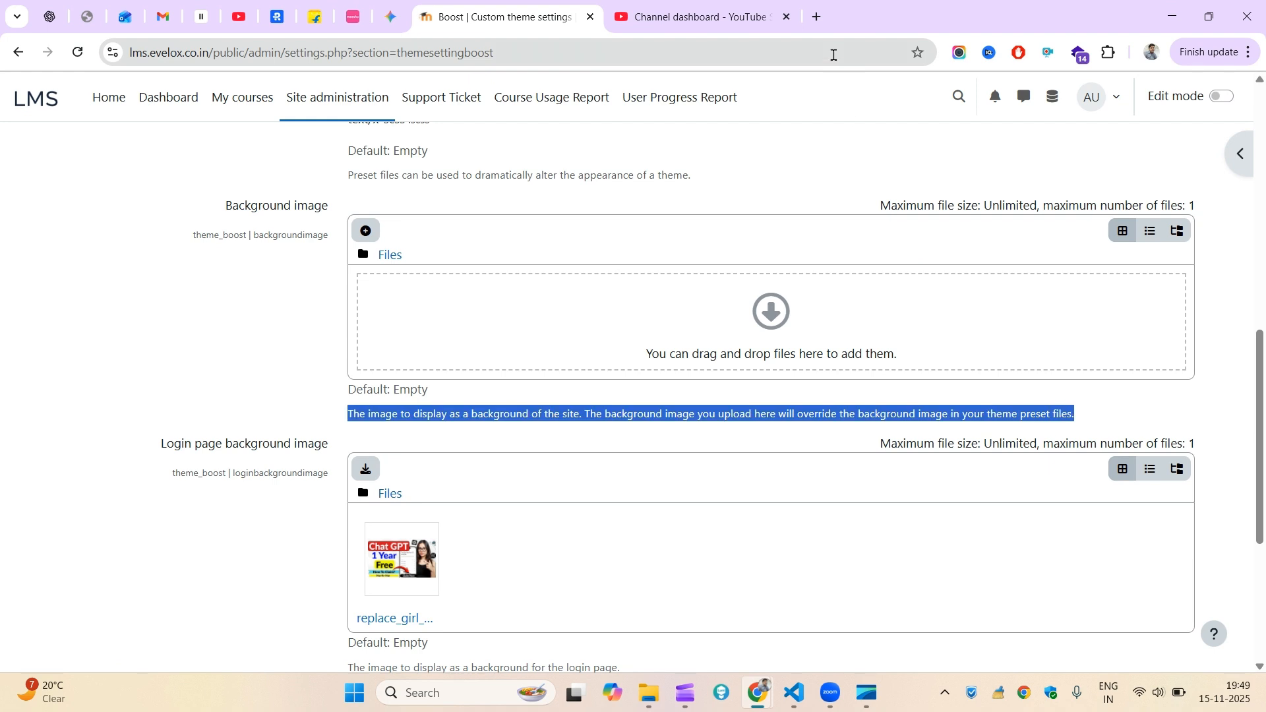
- Search Google for "pixcel" in a new browser tab to find a stock photo site
click(815, 19)
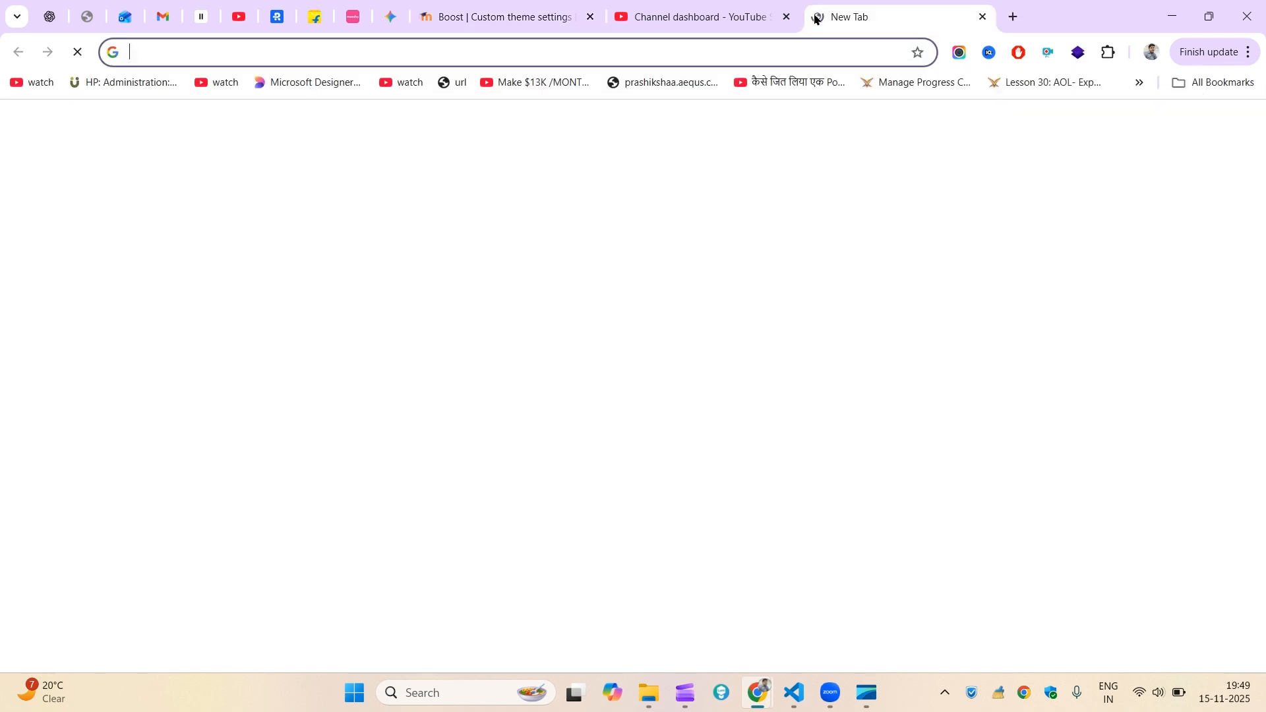
text(piexce)
key(BackSpace)
key(BackSpace)
key(BackSpace)
key(BackSpace)
text(xcel)
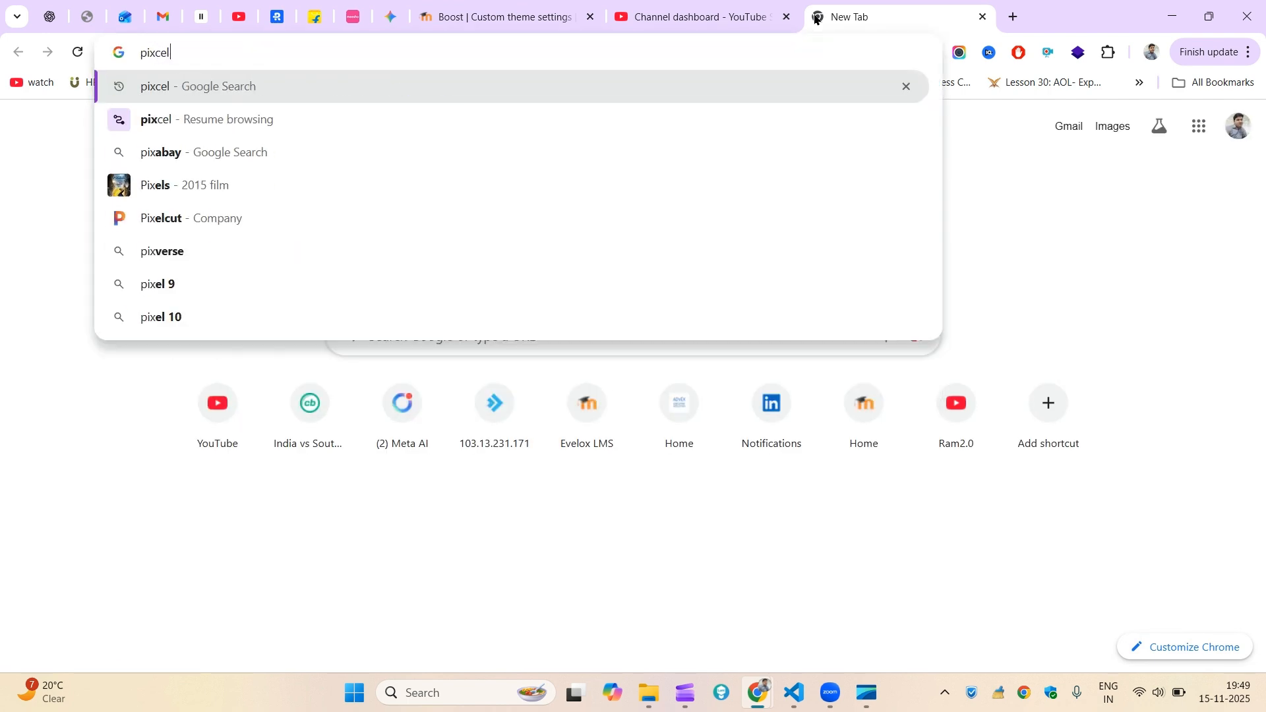
key(Return)
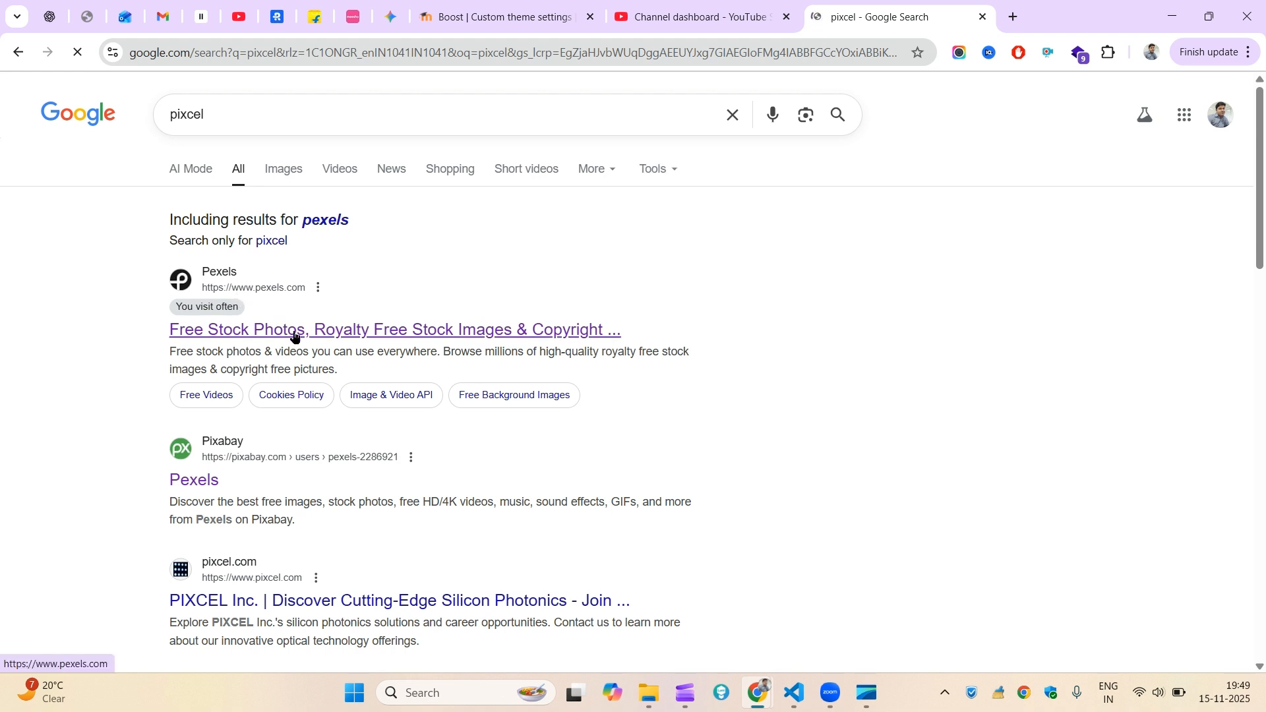
- Open the Pexels website from the search results and search its free photos for "university"
click(295, 329)
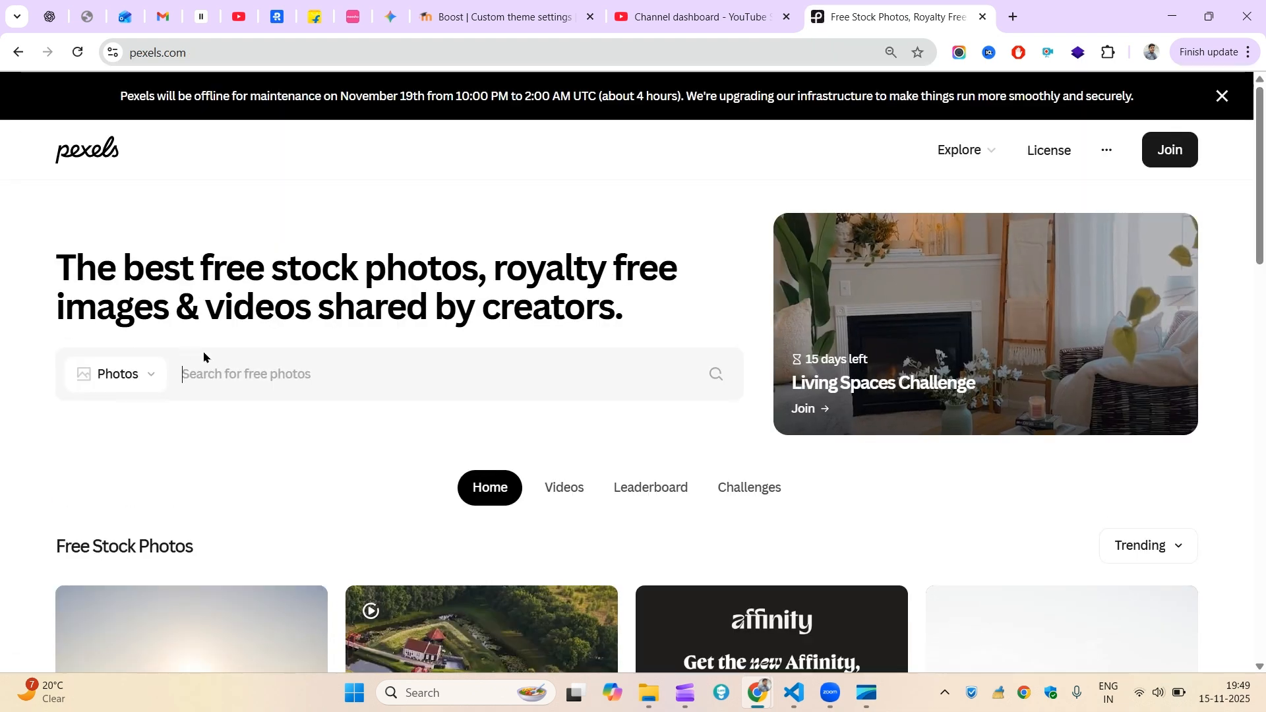
click(287, 376)
text(univer)
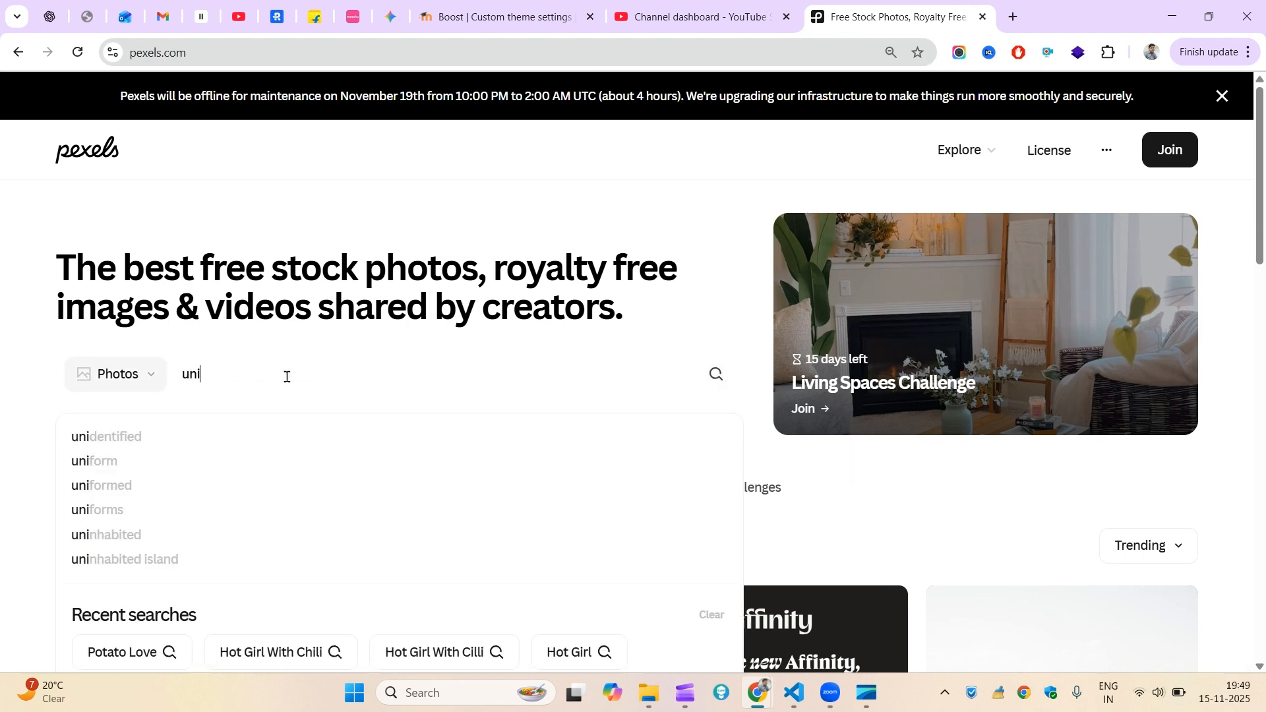
text(sity)
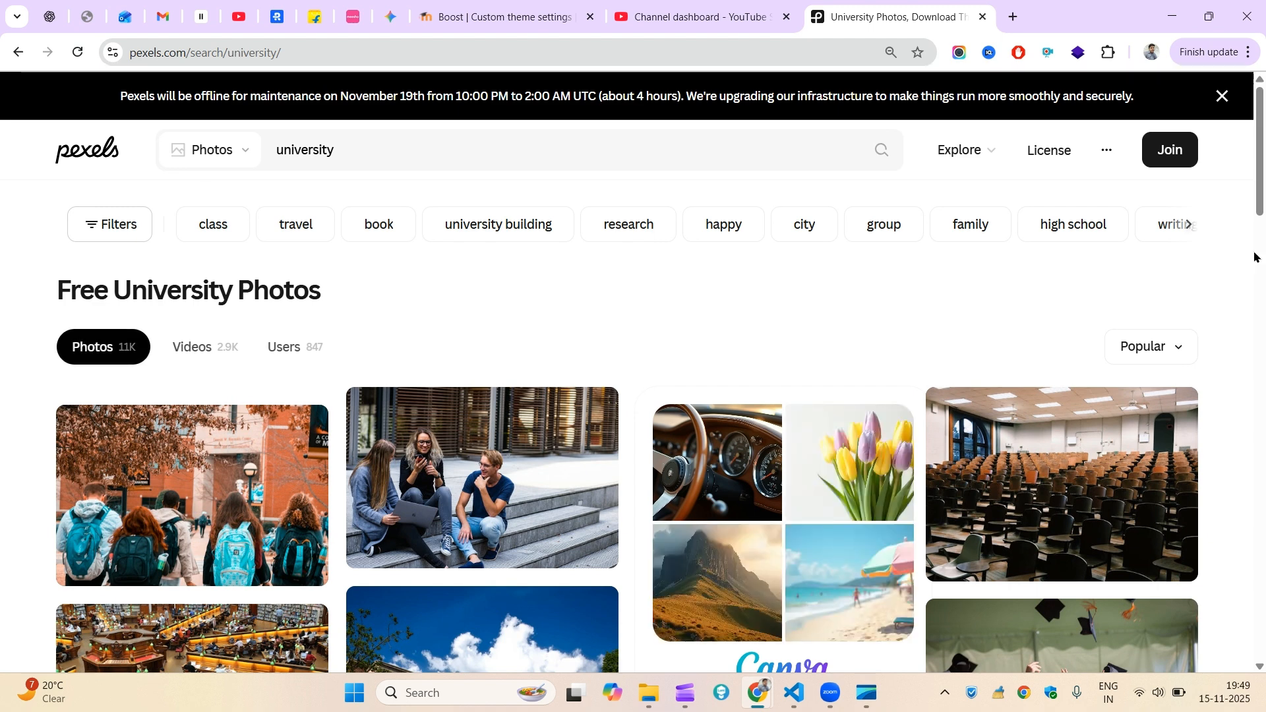
- Download the photo of three people sitting on stairs in the Medium 1280x854 size
scroll(466, 366, down, 2)
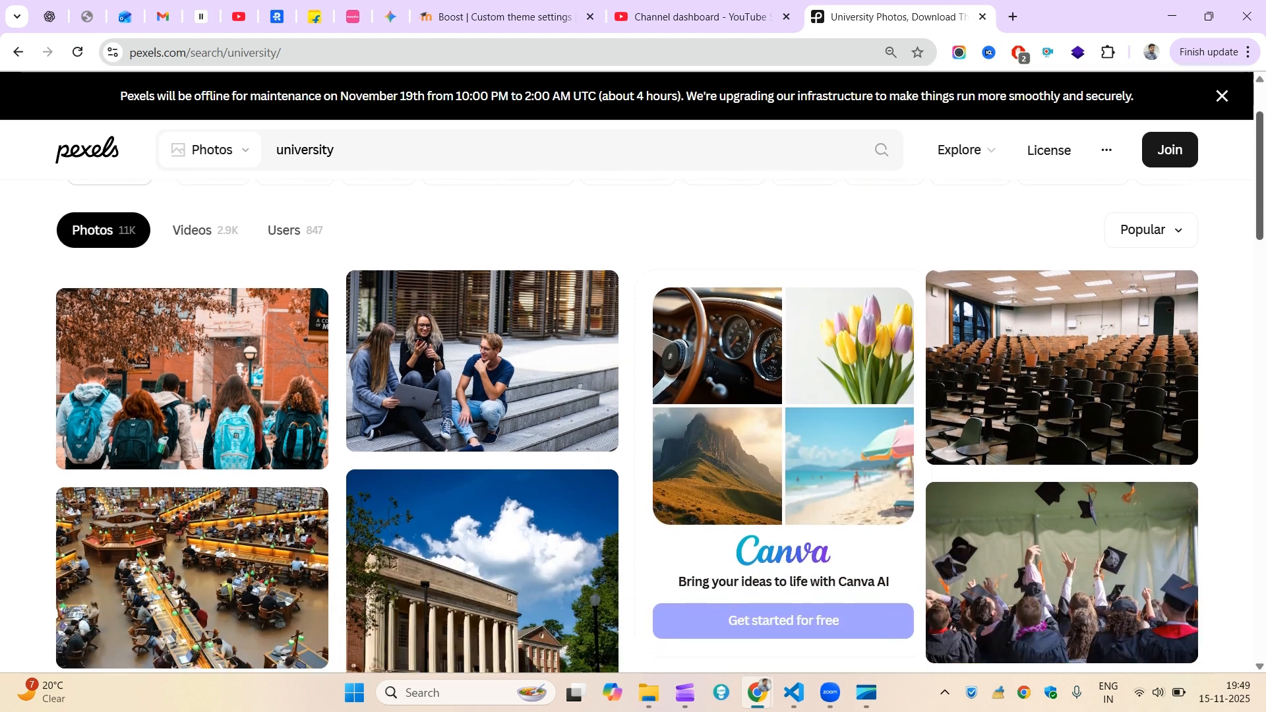
click(467, 366)
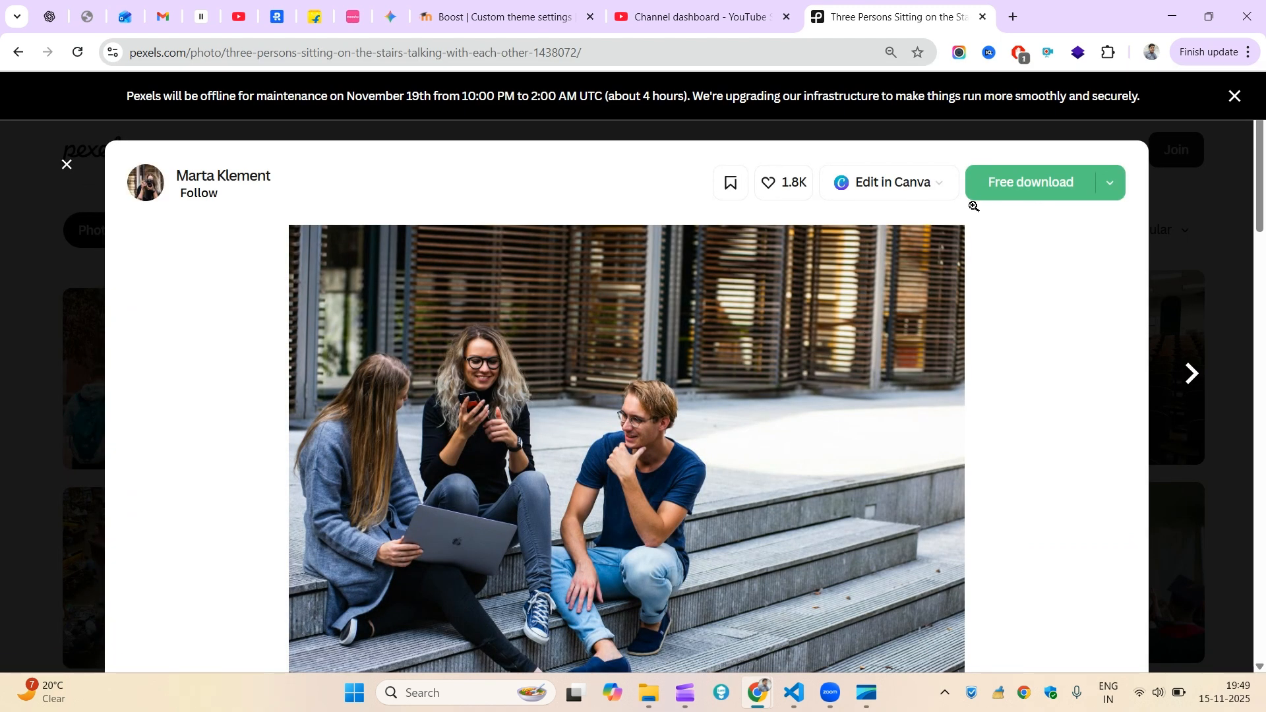
click(1110, 192)
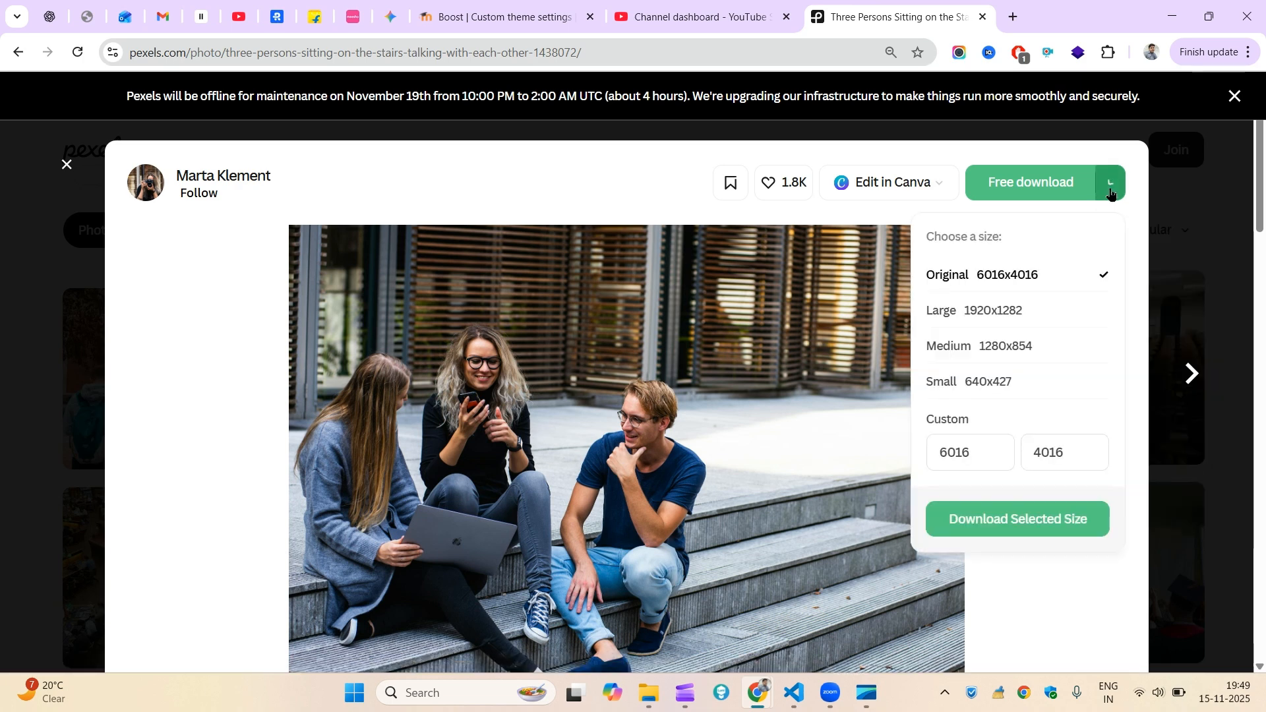
click(994, 314)
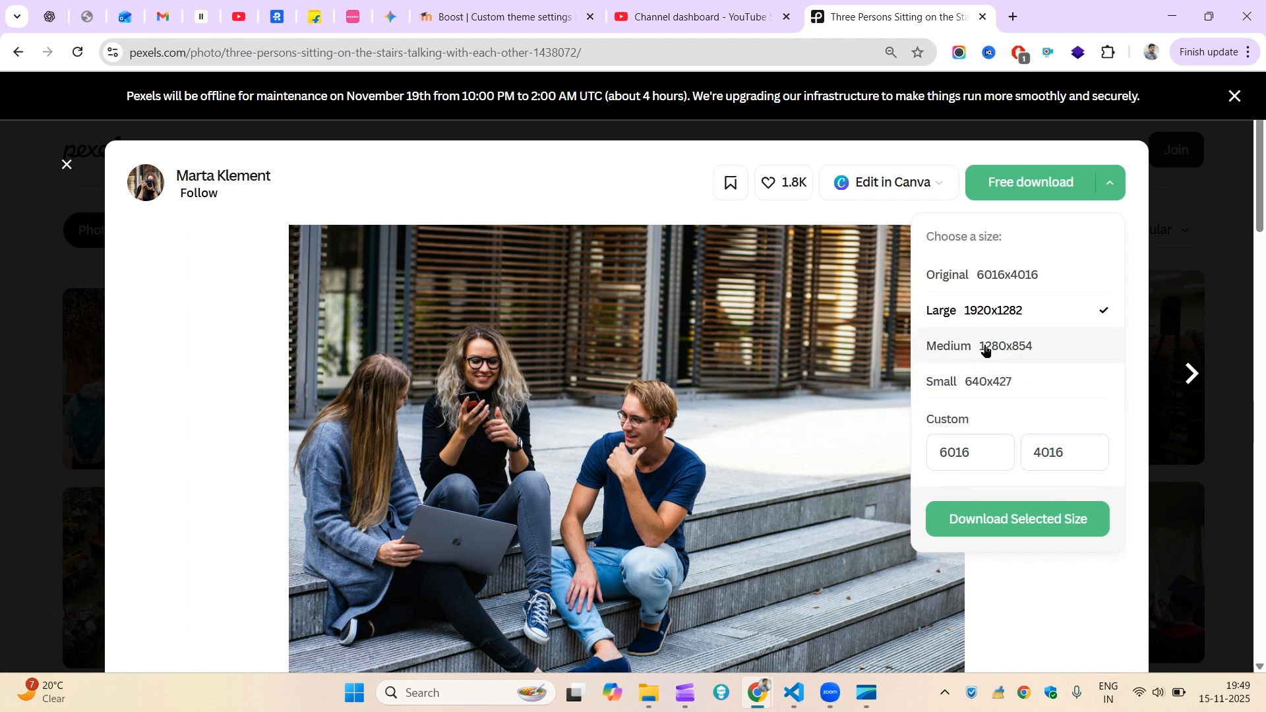
click(985, 349)
click(1007, 520)
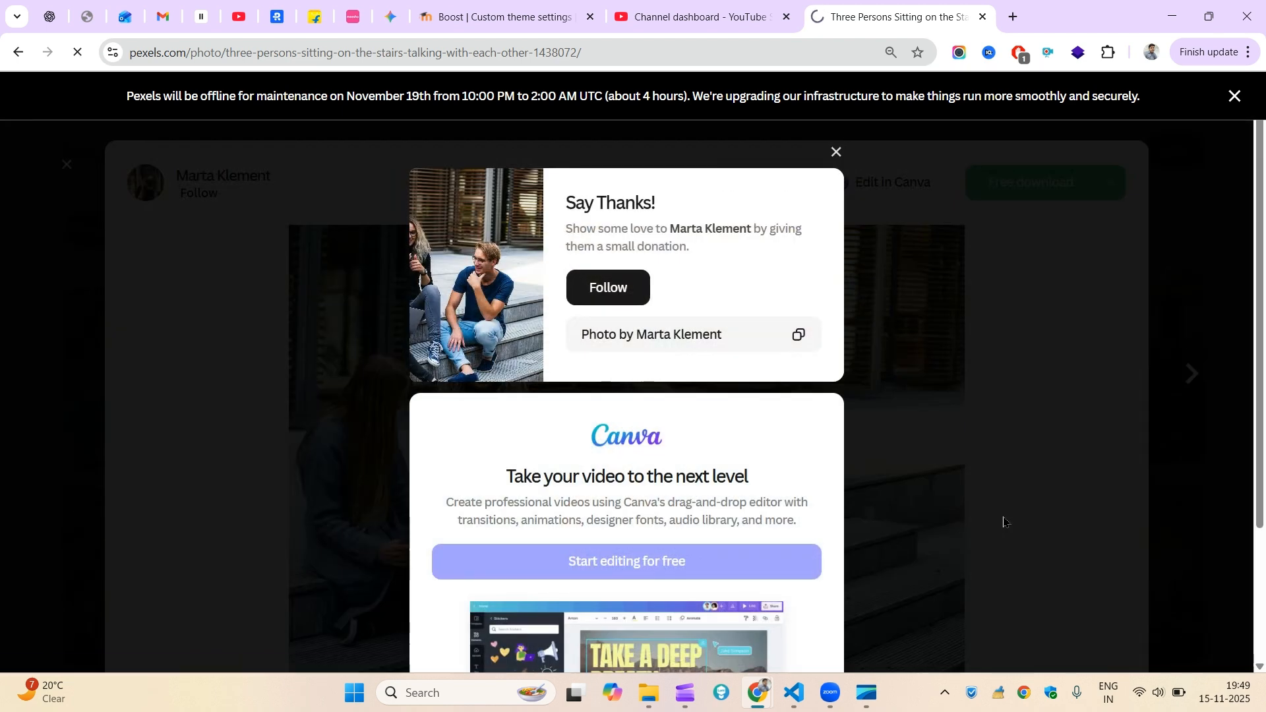
- Return to the Boost theme settings and upload the downloaded Pexels stairs photo as the site-wide Background image
click(754, 6)
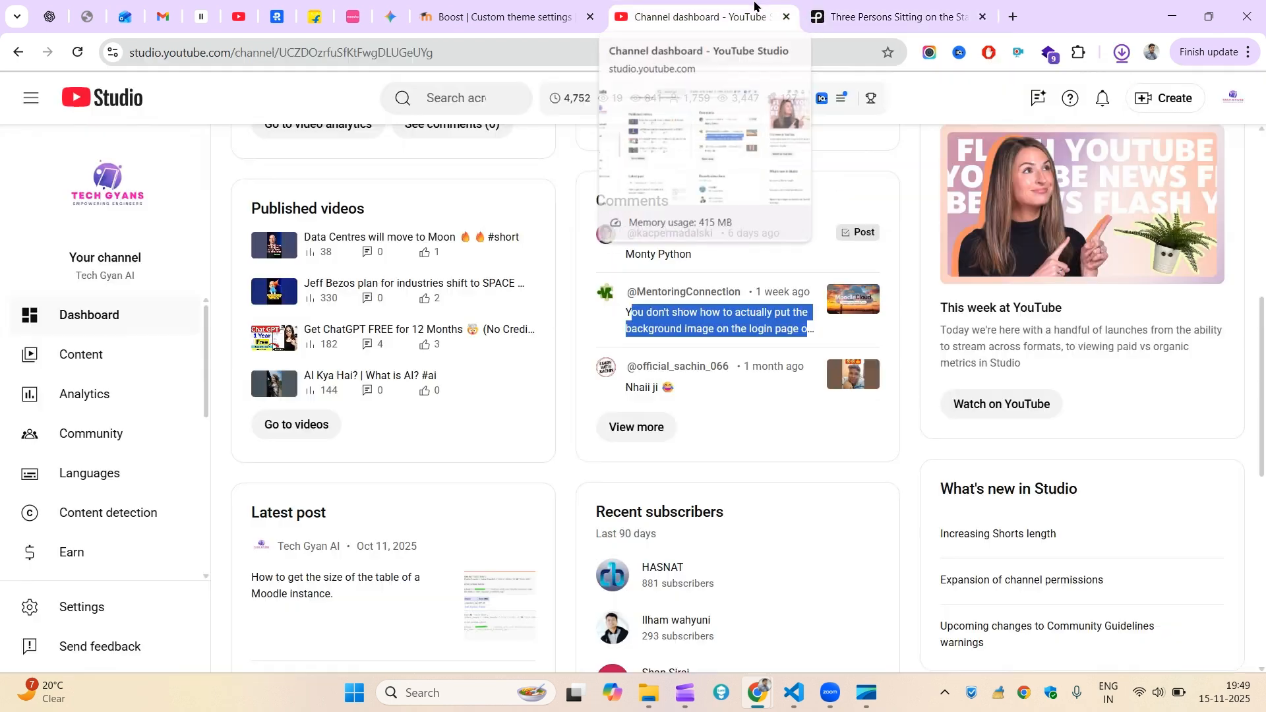
drag(523, 6, 720, 7)
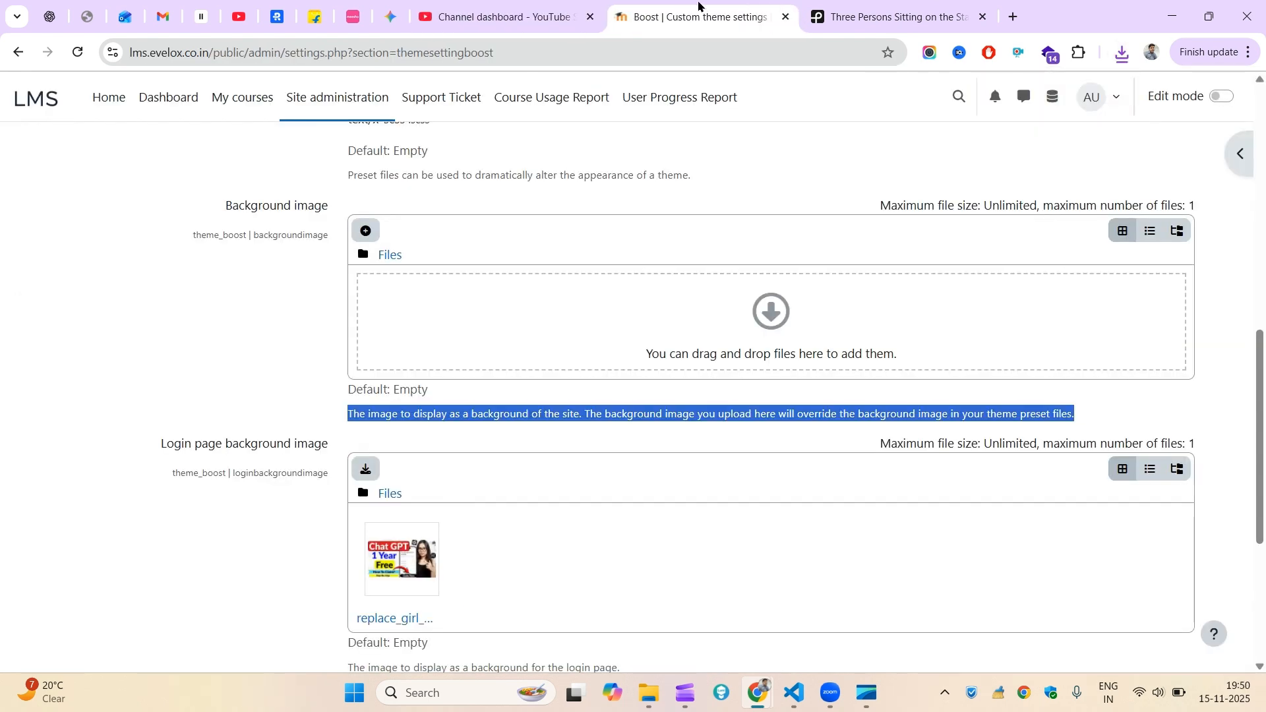
click(776, 321)
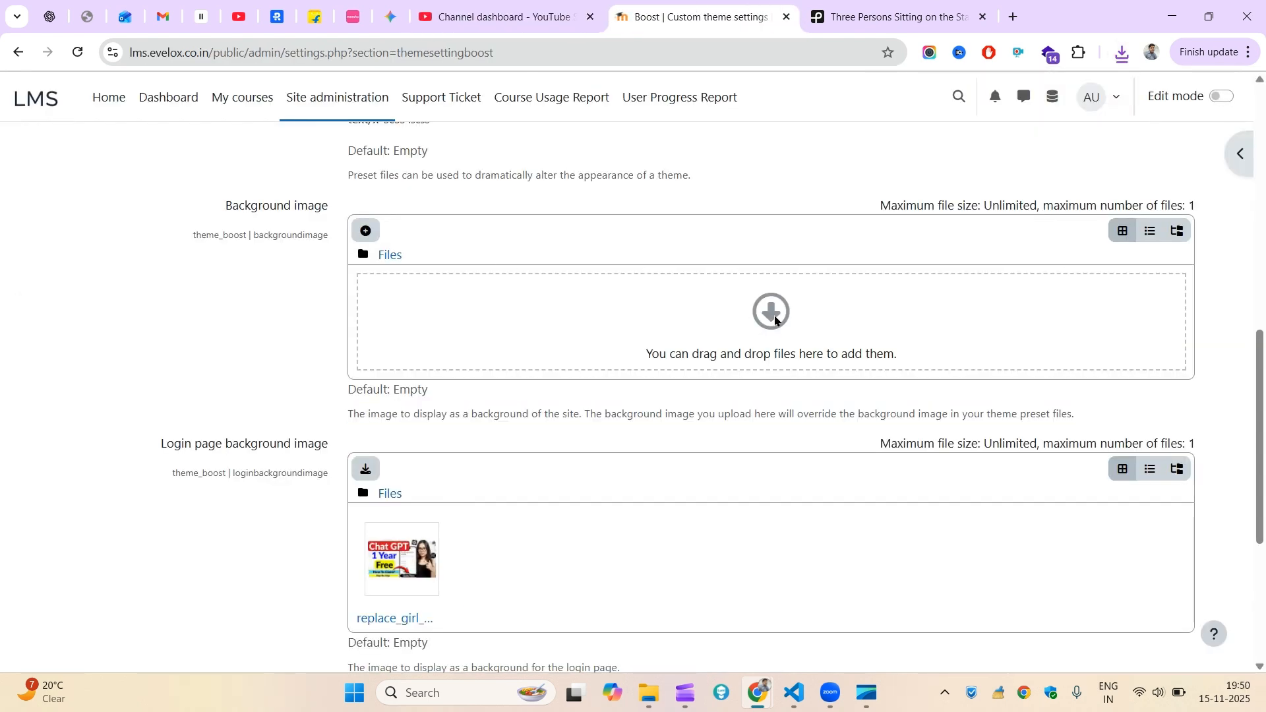
click(505, 327)
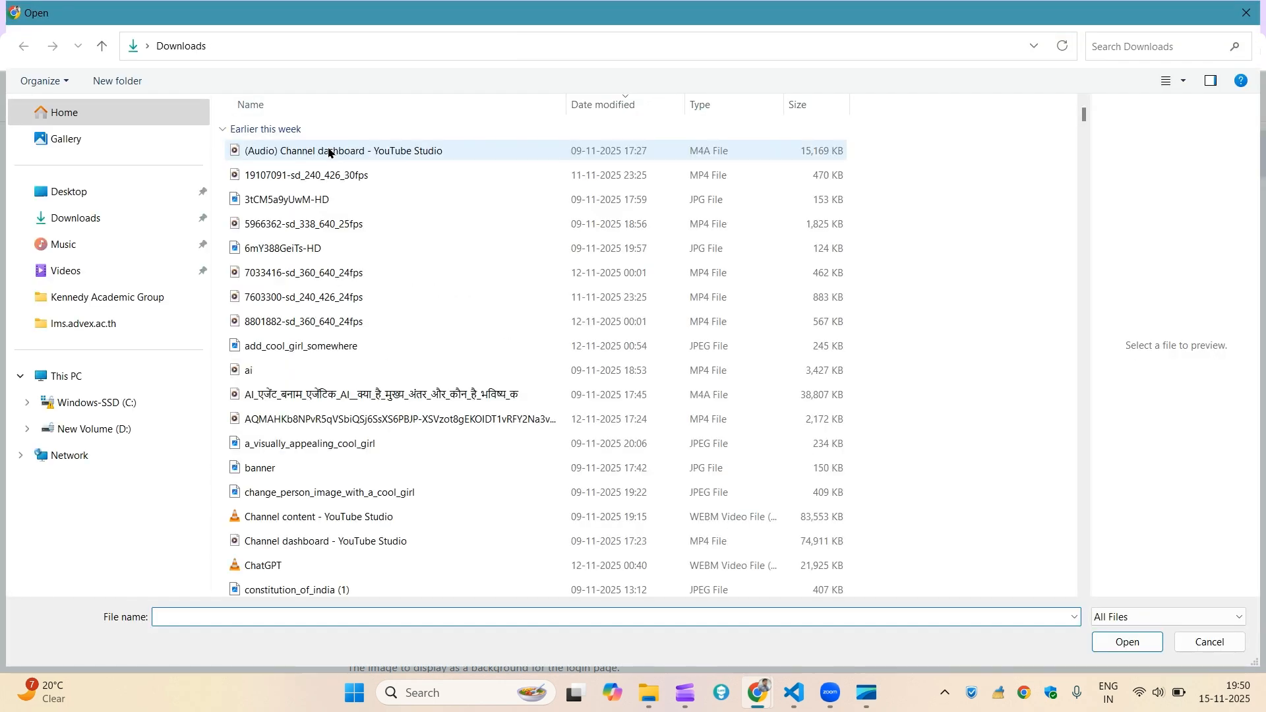
click(336, 152)
double_click(336, 152)
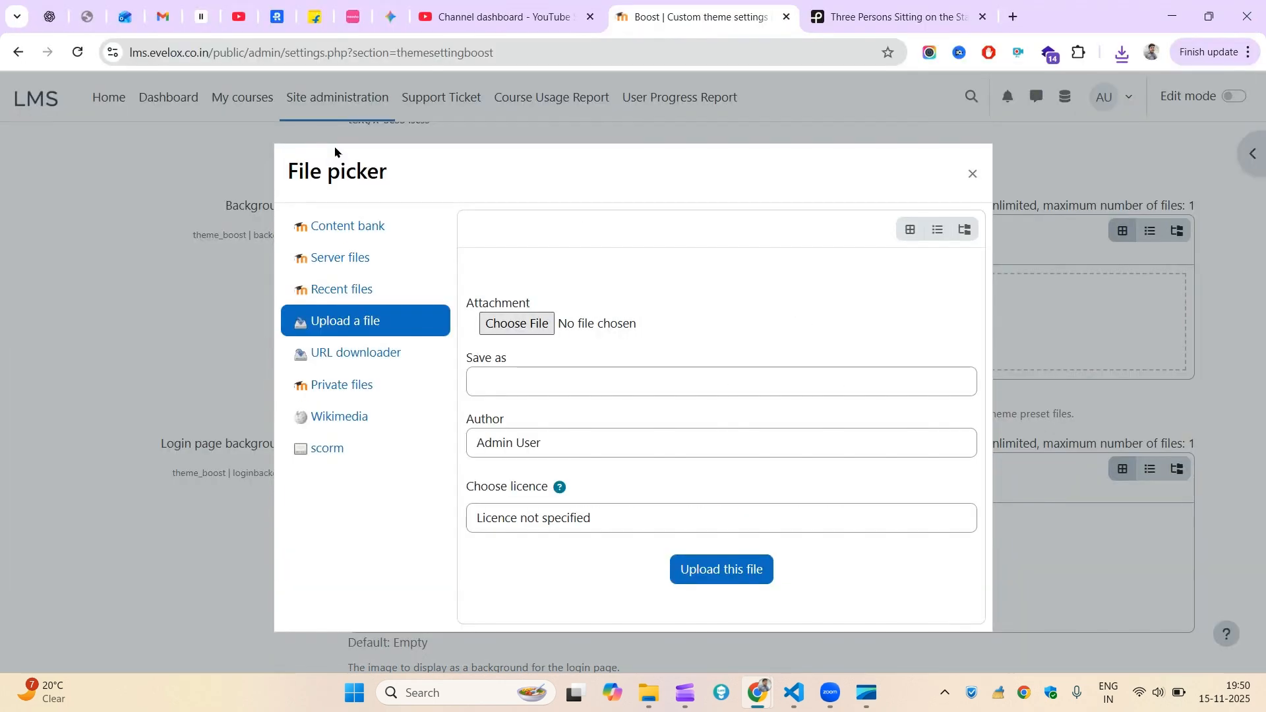
click(712, 570)
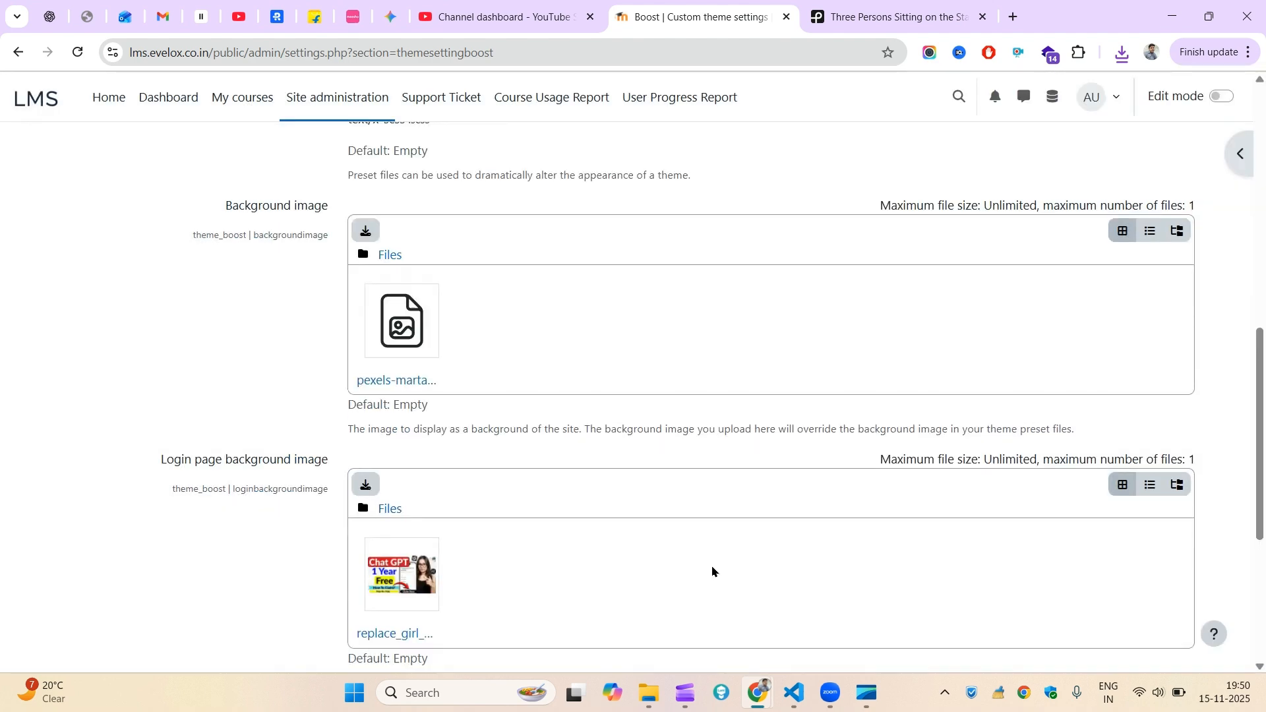
- Check the uploaded background image's thumbnail and save the Boost theme settings
scroll(633, 395, up, 7)
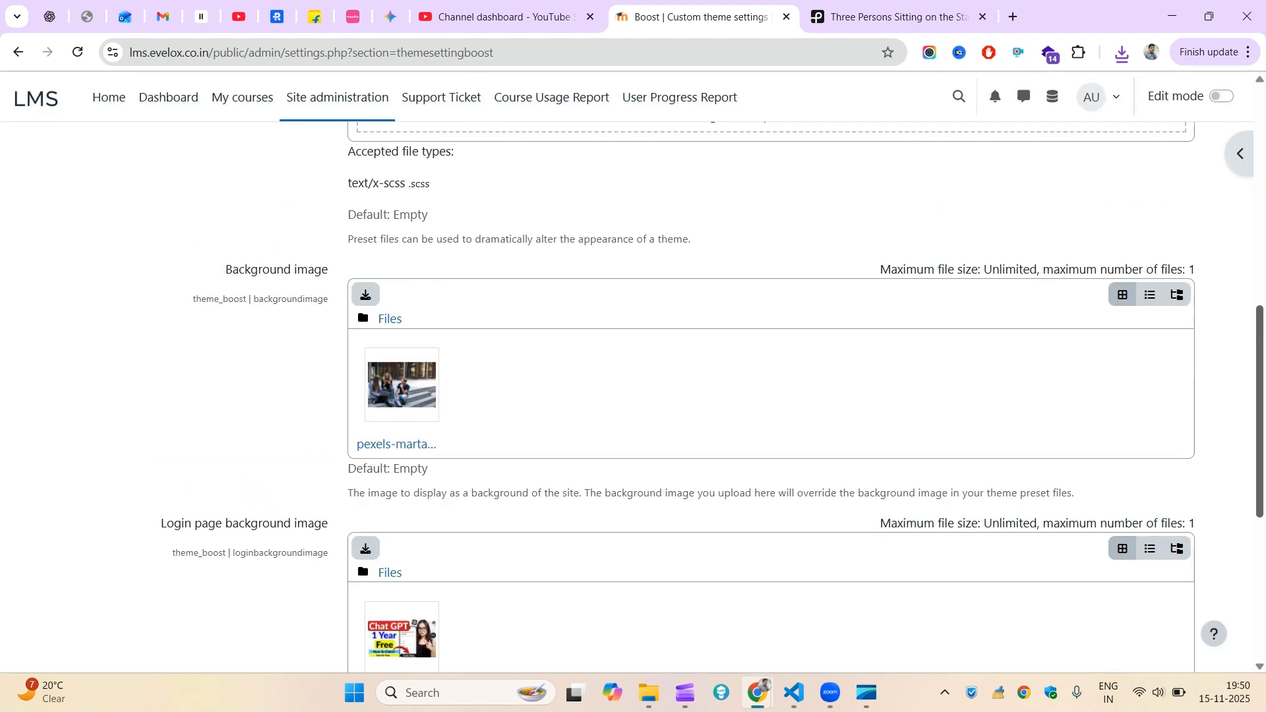
scroll(633, 396, down, 10)
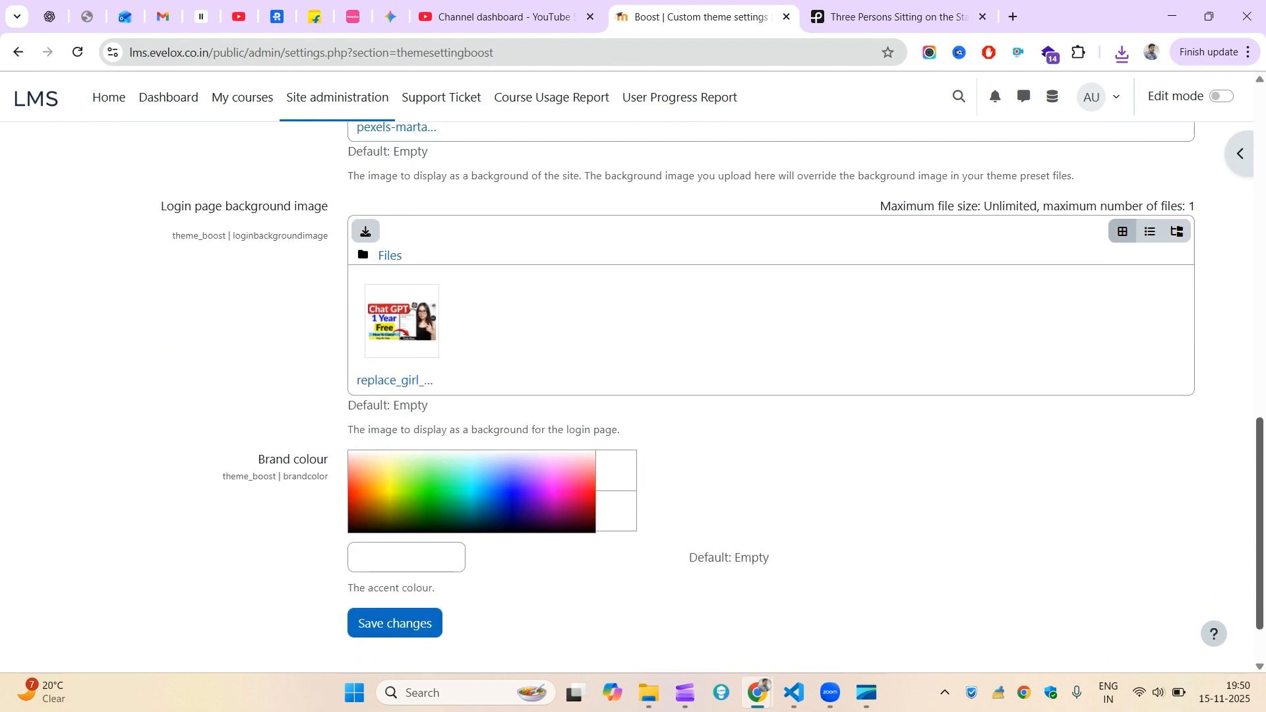
scroll(652, 482, down, 1)
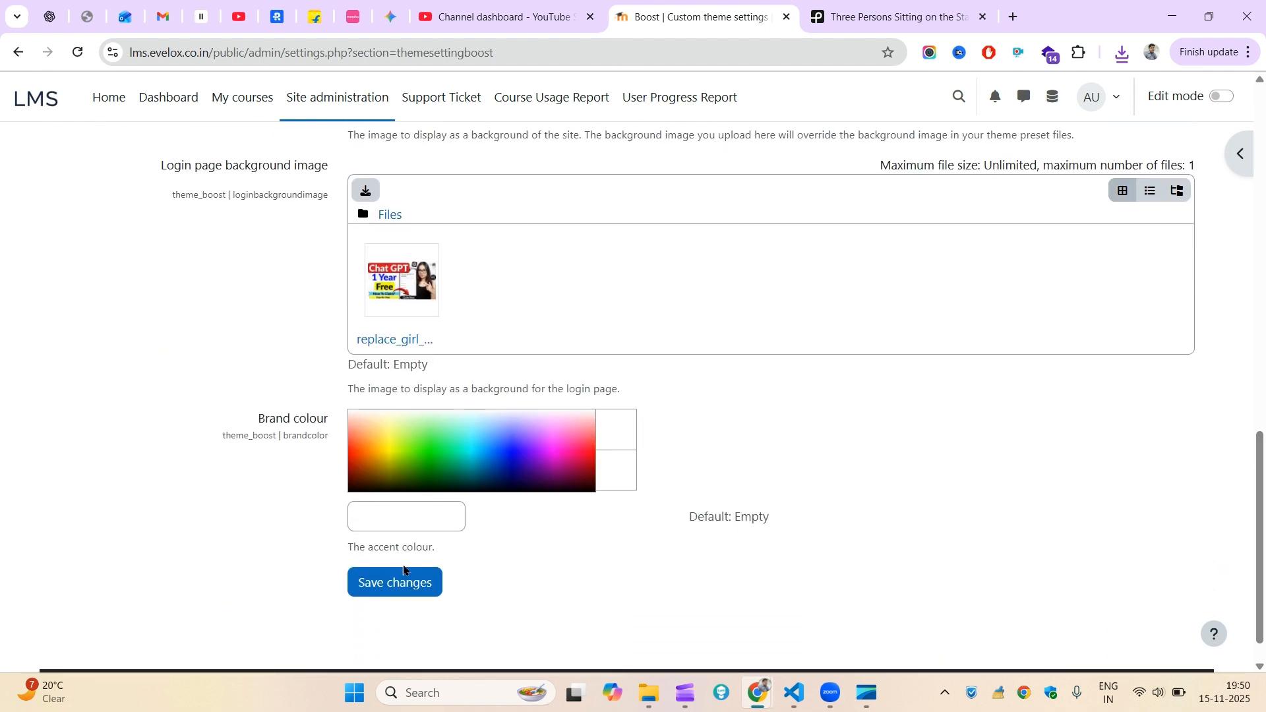
click(370, 585)
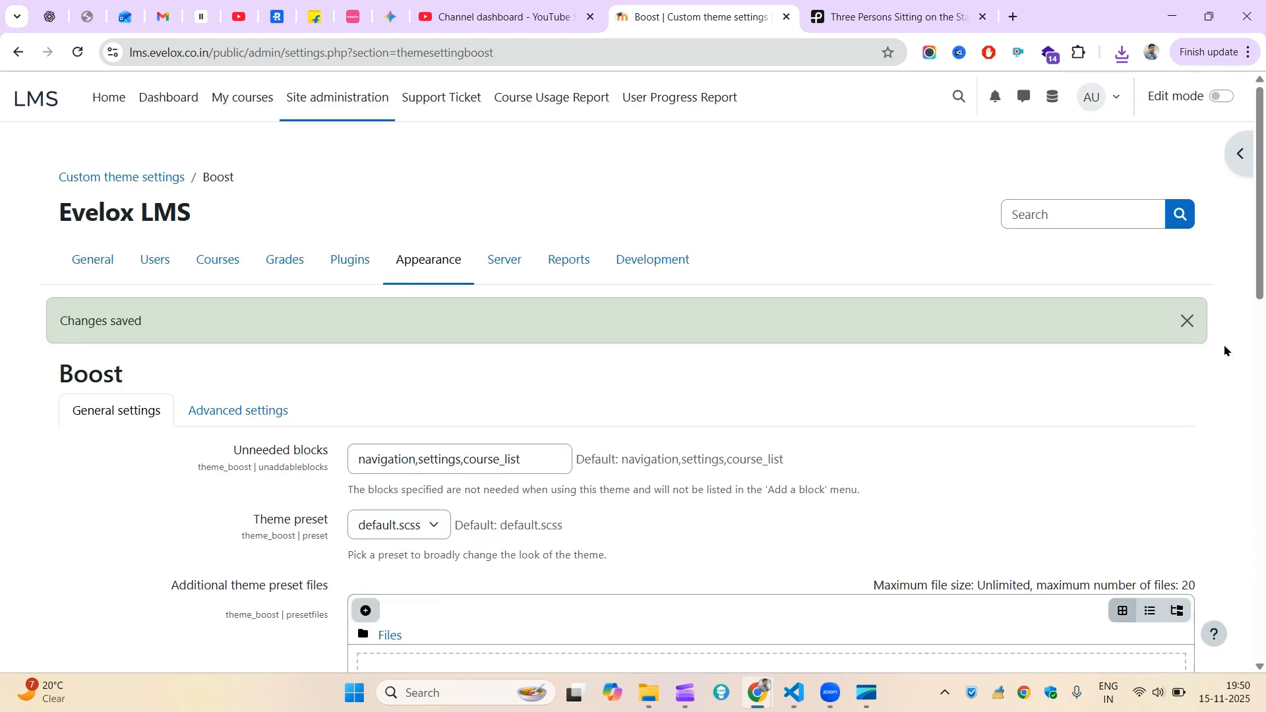
- Examine how the site-wide background image looks on the Support Ticket and Dashboard pages, with the browser zoomed out one level
drag(1259, 233, 1150, 699)
click(474, 97)
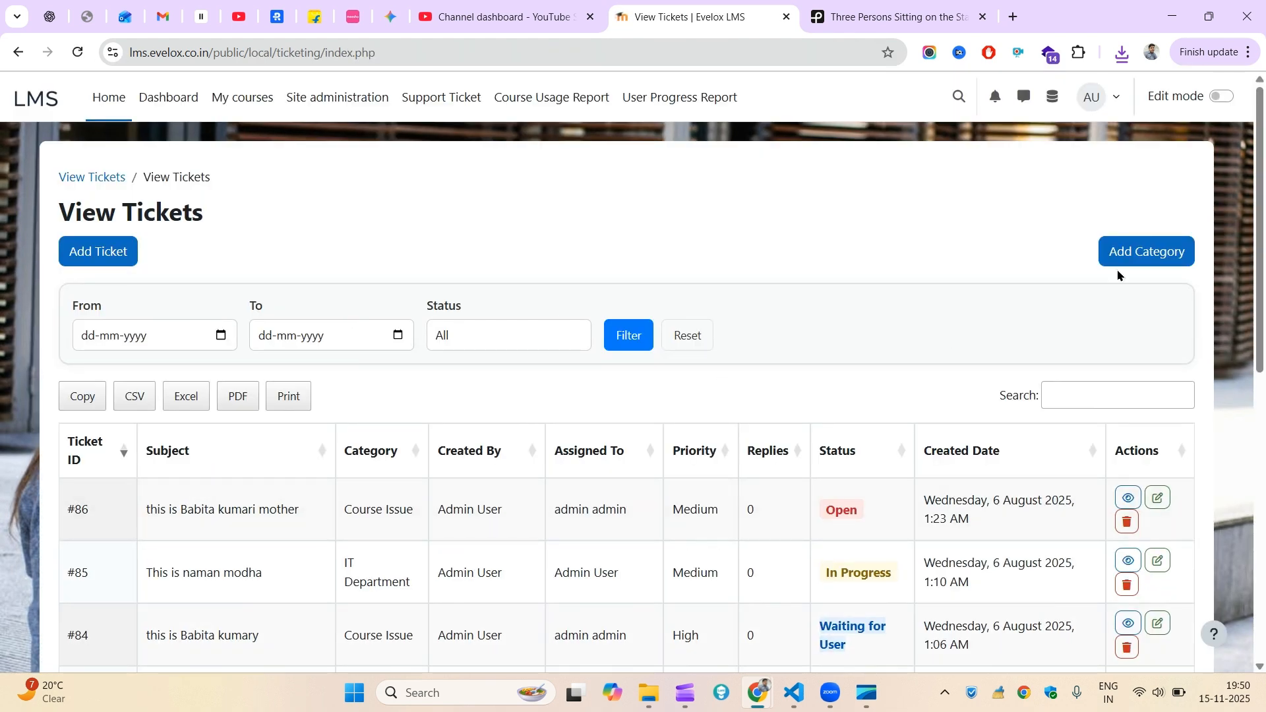
drag(1260, 263, 1201, 61)
drag(1259, 231, 1230, 631)
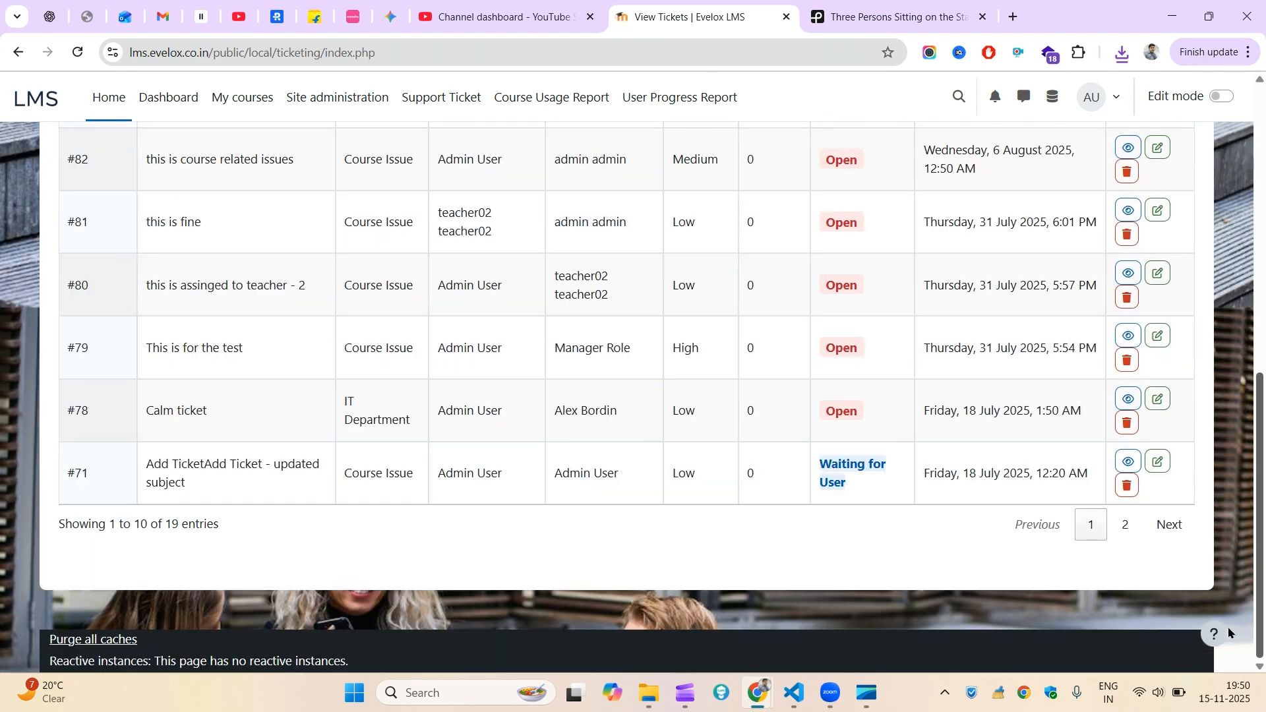
drag(1255, 508, 1224, 153)
key(ctrl+minus)
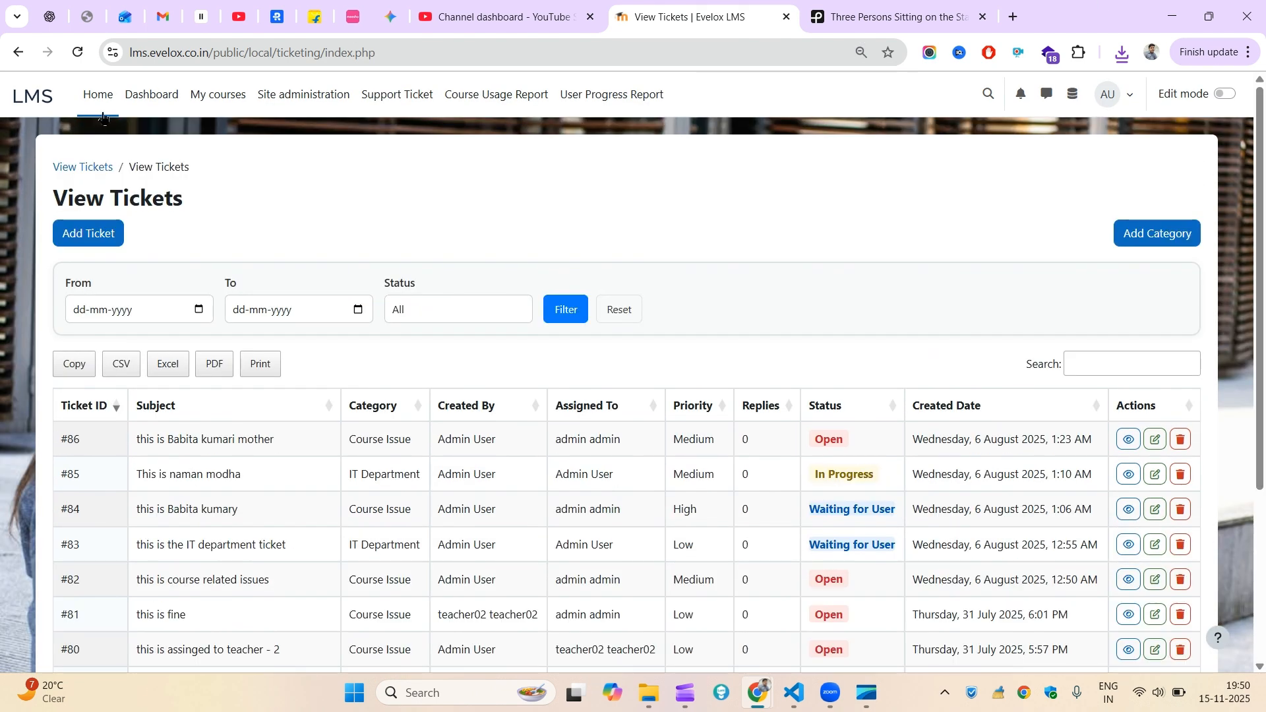
click(150, 112)
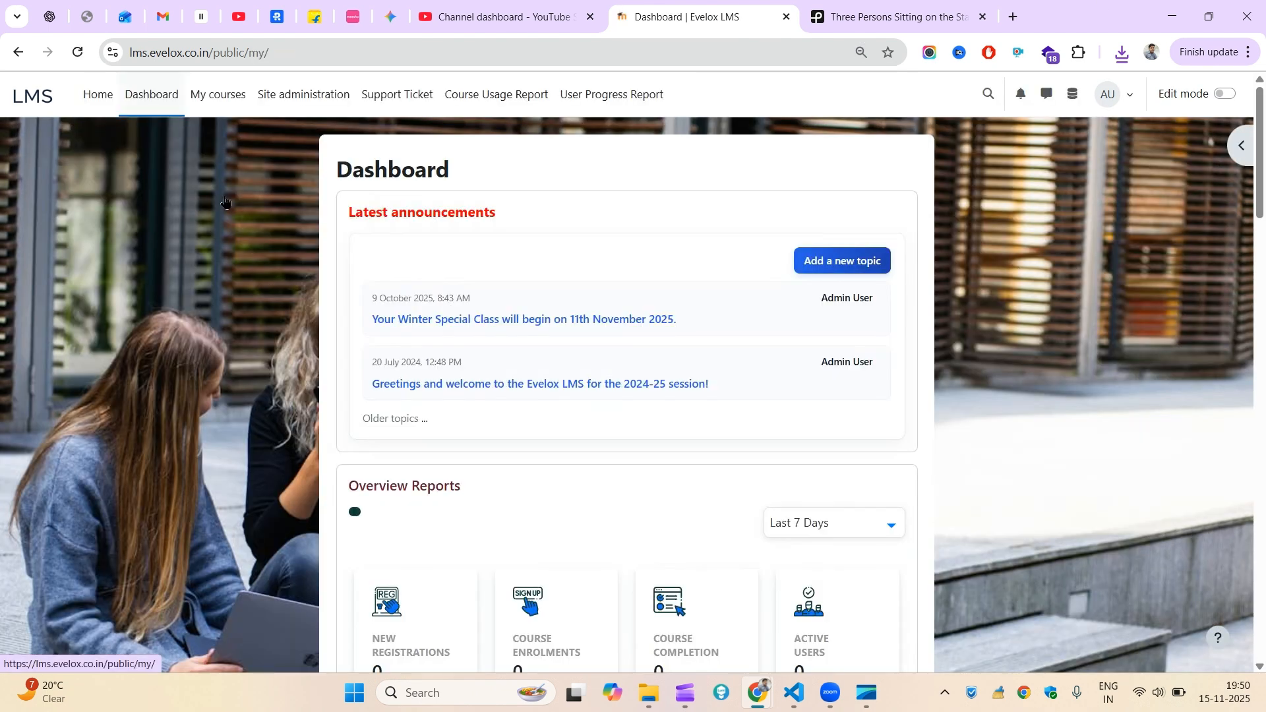
mouse_move(1262, 107)
mouse_down()
mouse_move(1263, 476)
mouse_move(1258, 86)
mouse_up()
- Open the Boost theme's settings from the Themes page under Site administration's appearance options
click(311, 94)
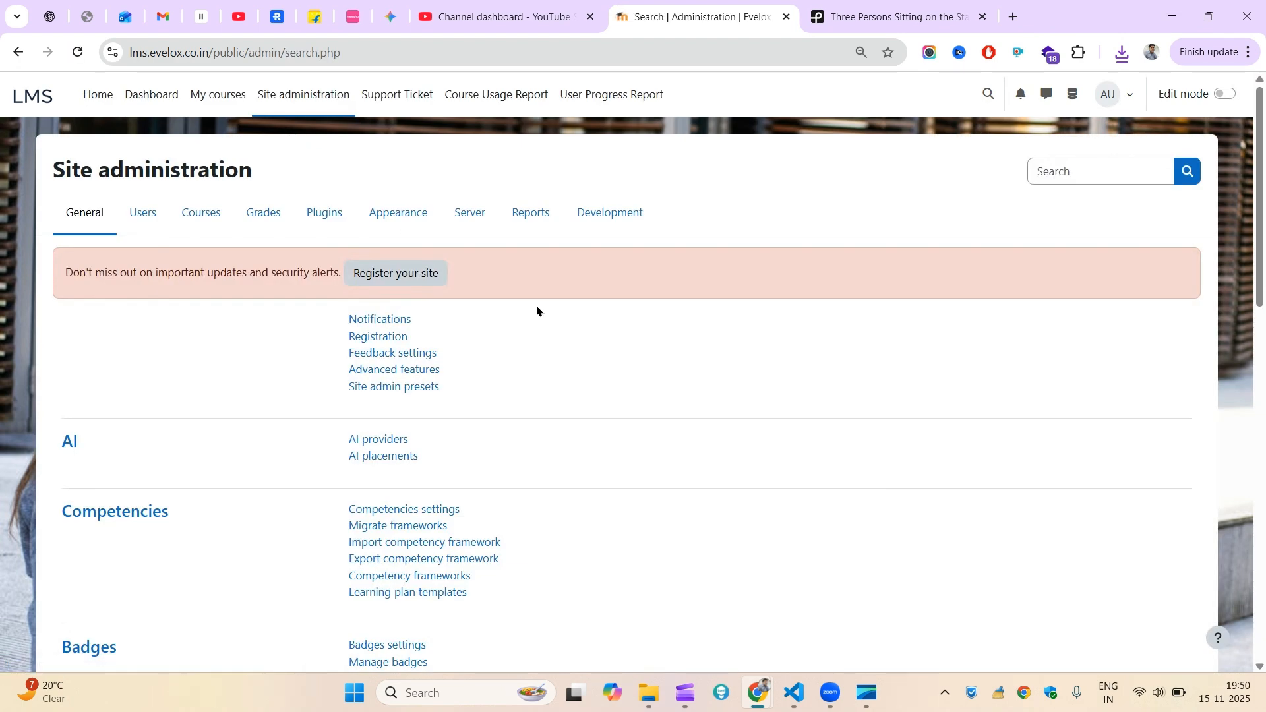
click(393, 220)
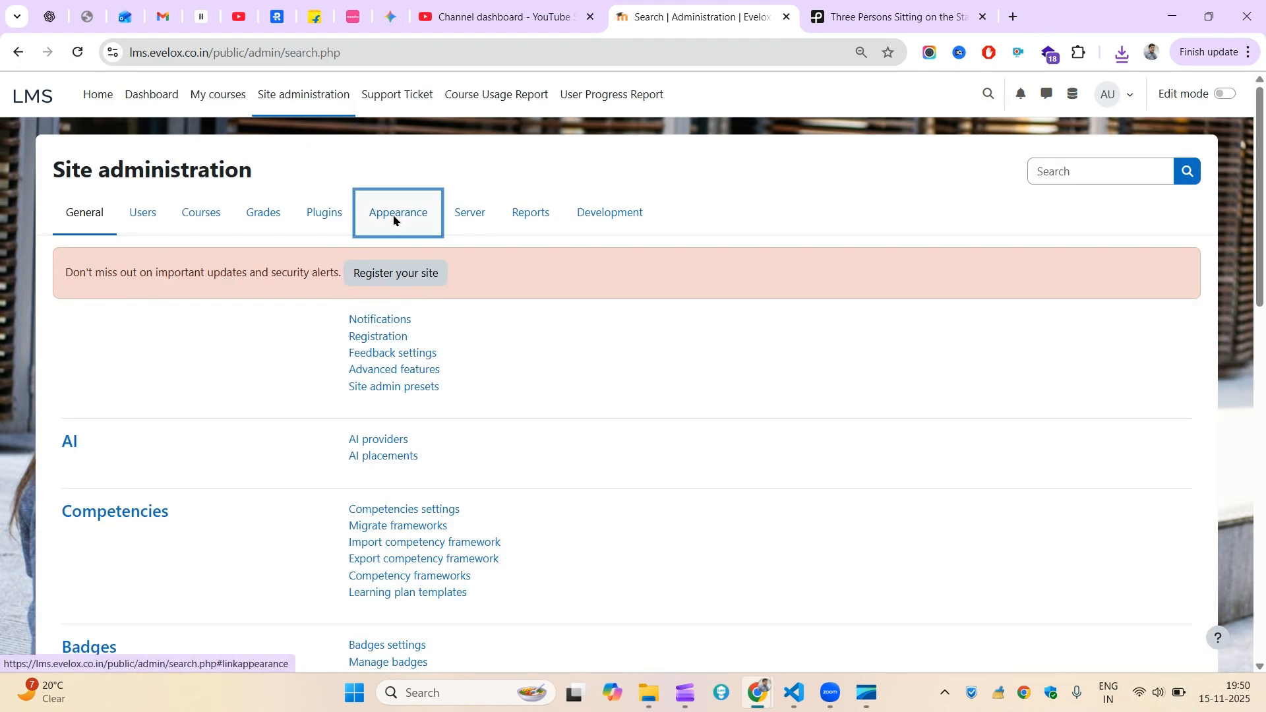
scroll(559, 459, down, 2)
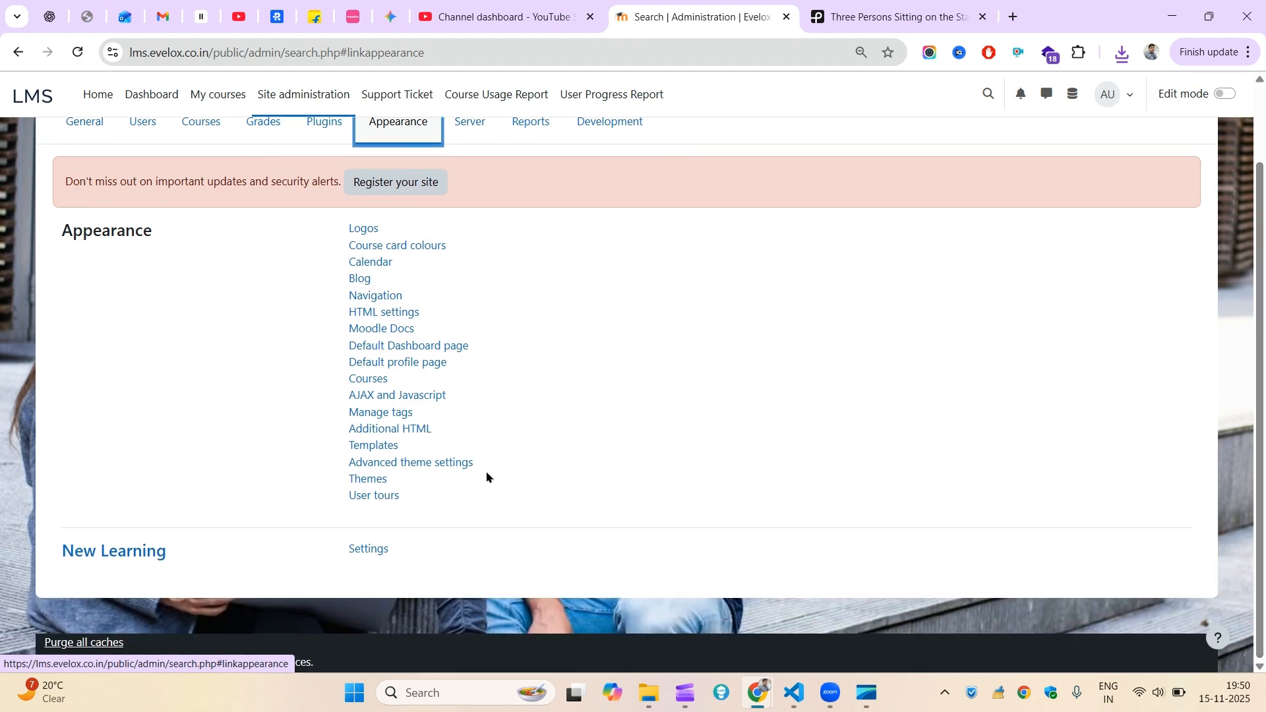
click(361, 481)
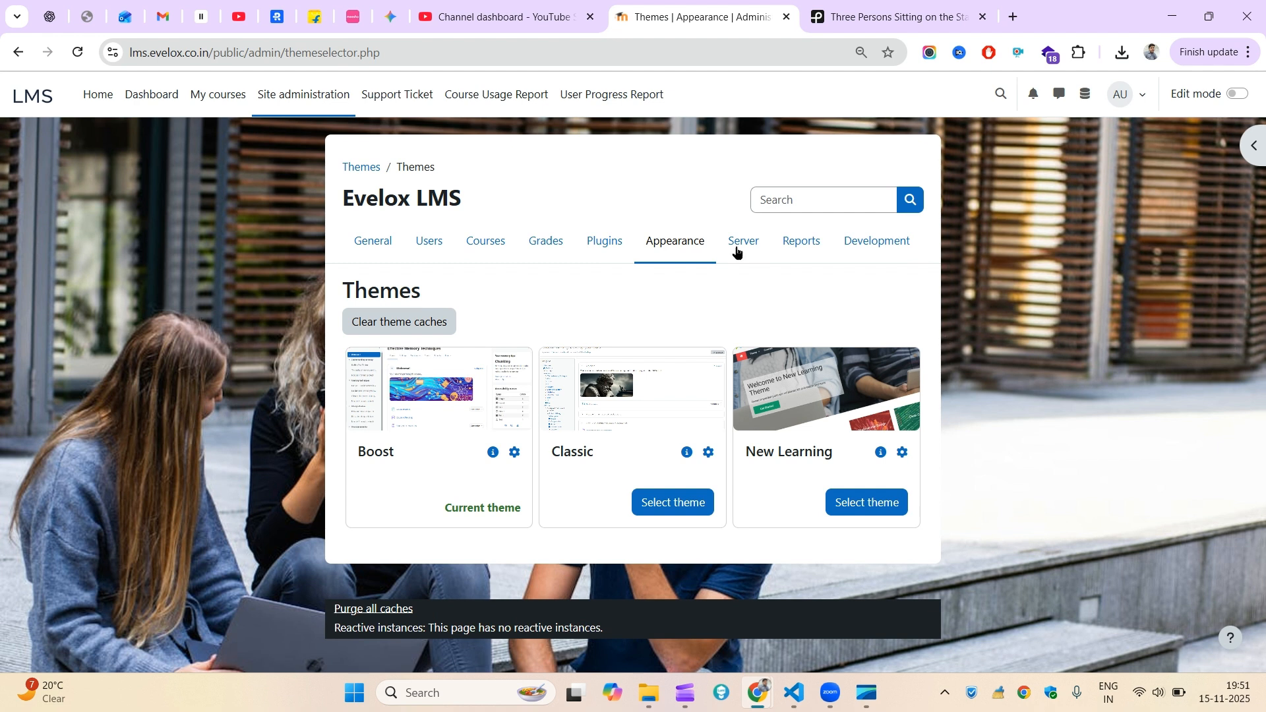
click(515, 454)
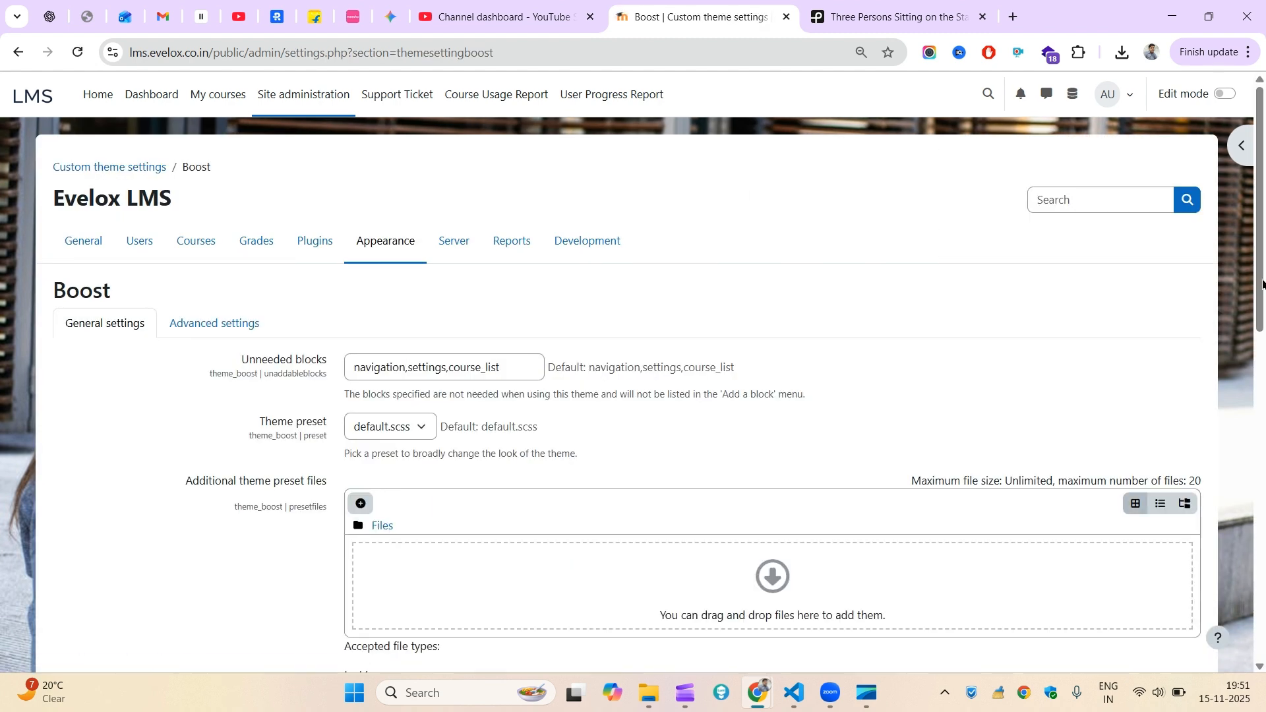
- Delete the stairs photo from the site-wide Background image field and confirm the deletion
scroll(407, 307, down, 8)
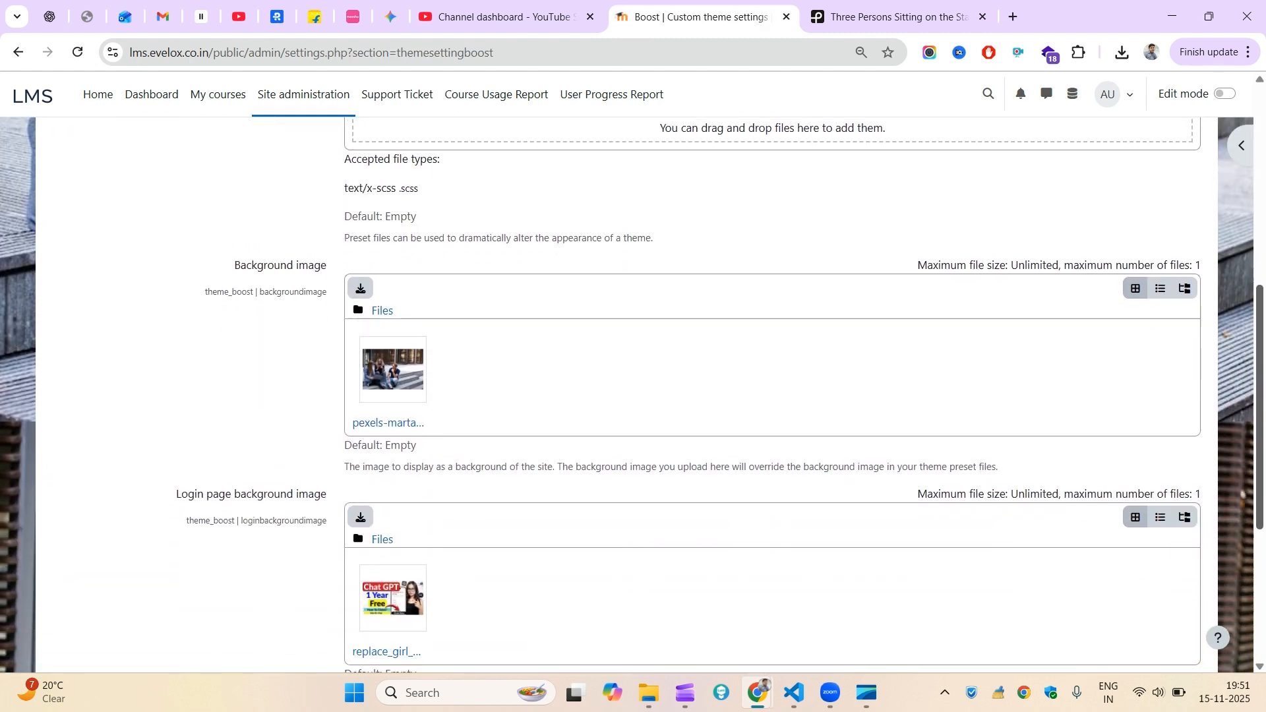
click(393, 360)
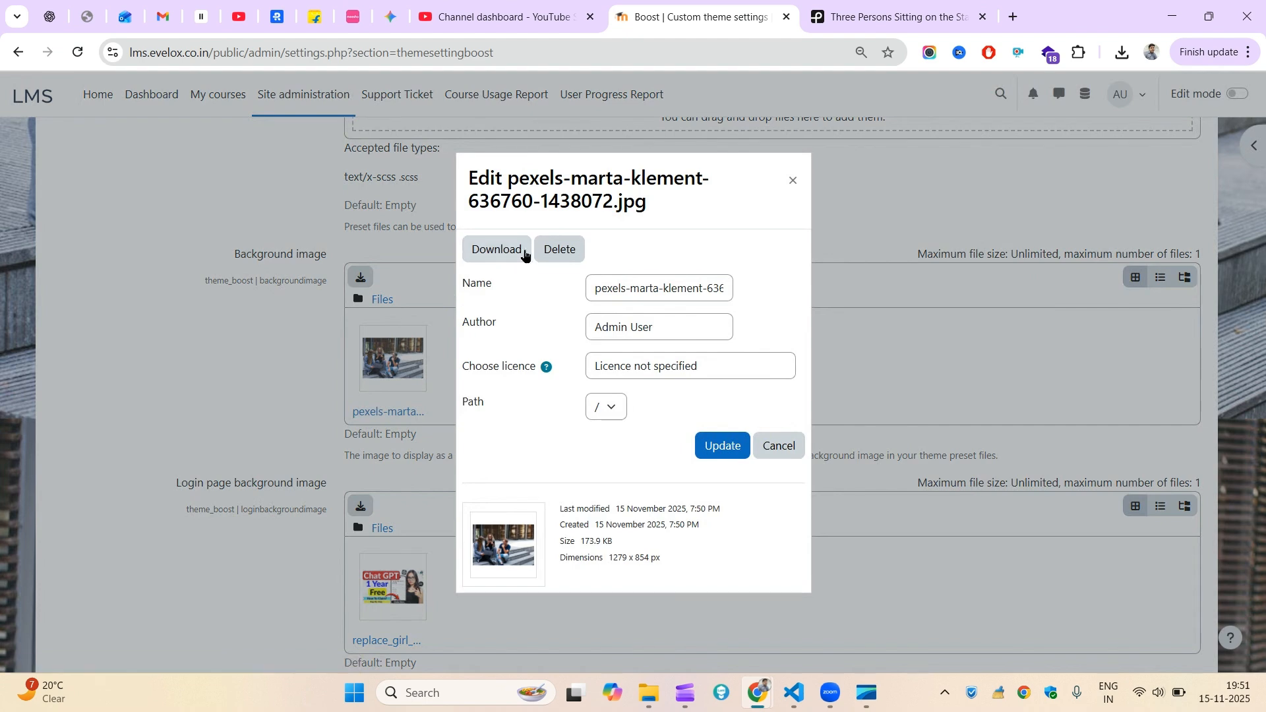
click(551, 251)
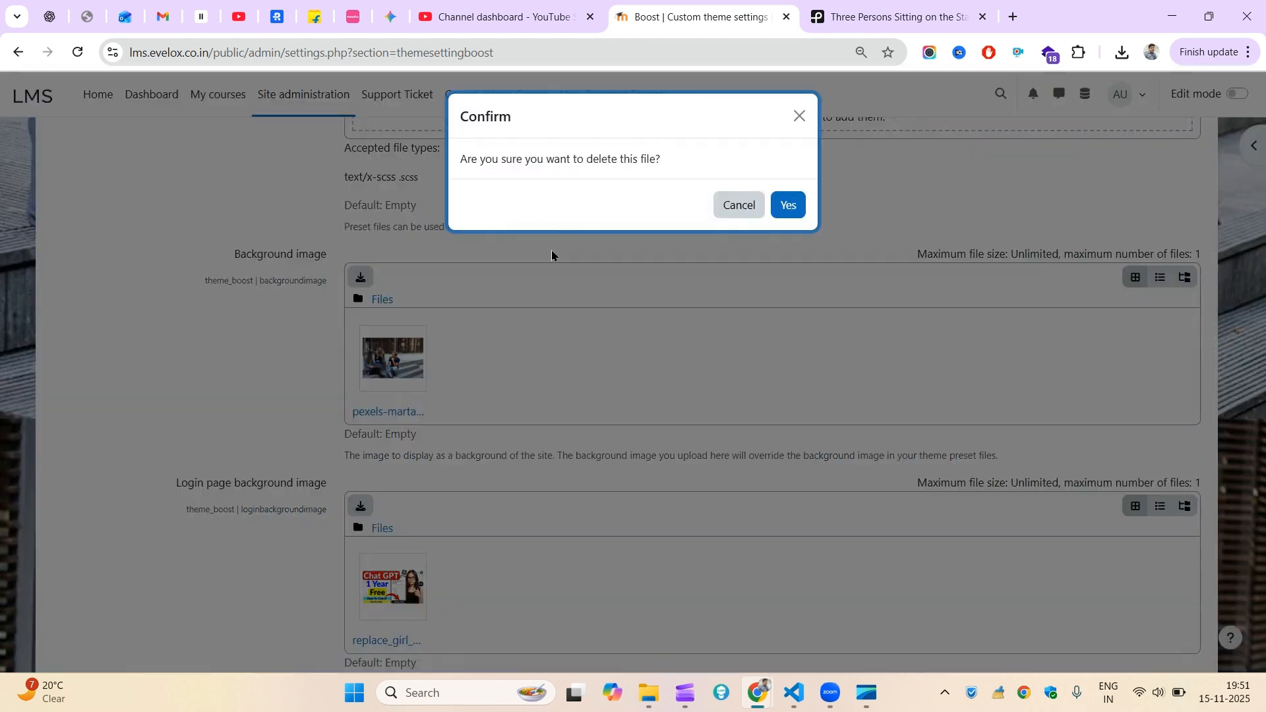
click(787, 205)
- Switch to Pexels, close the download message, maintenance banner and stairs photo, and look through the university photo results for another background
click(957, 6)
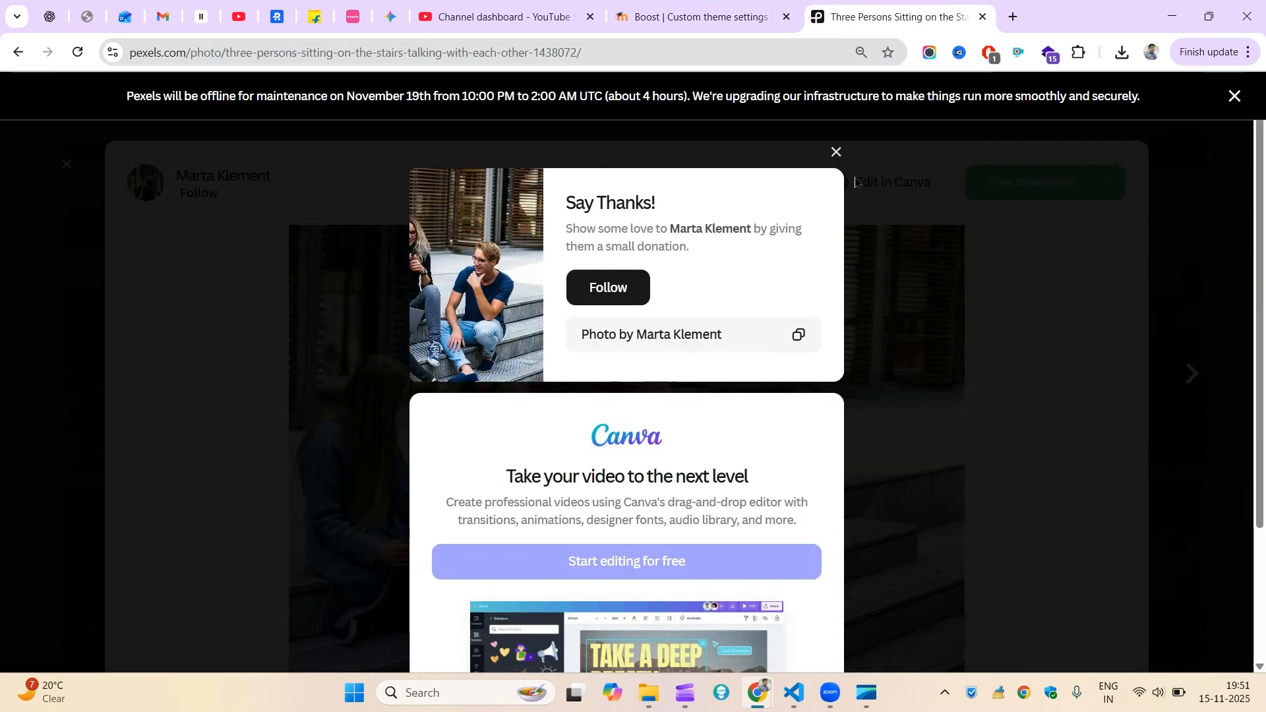
click(836, 153)
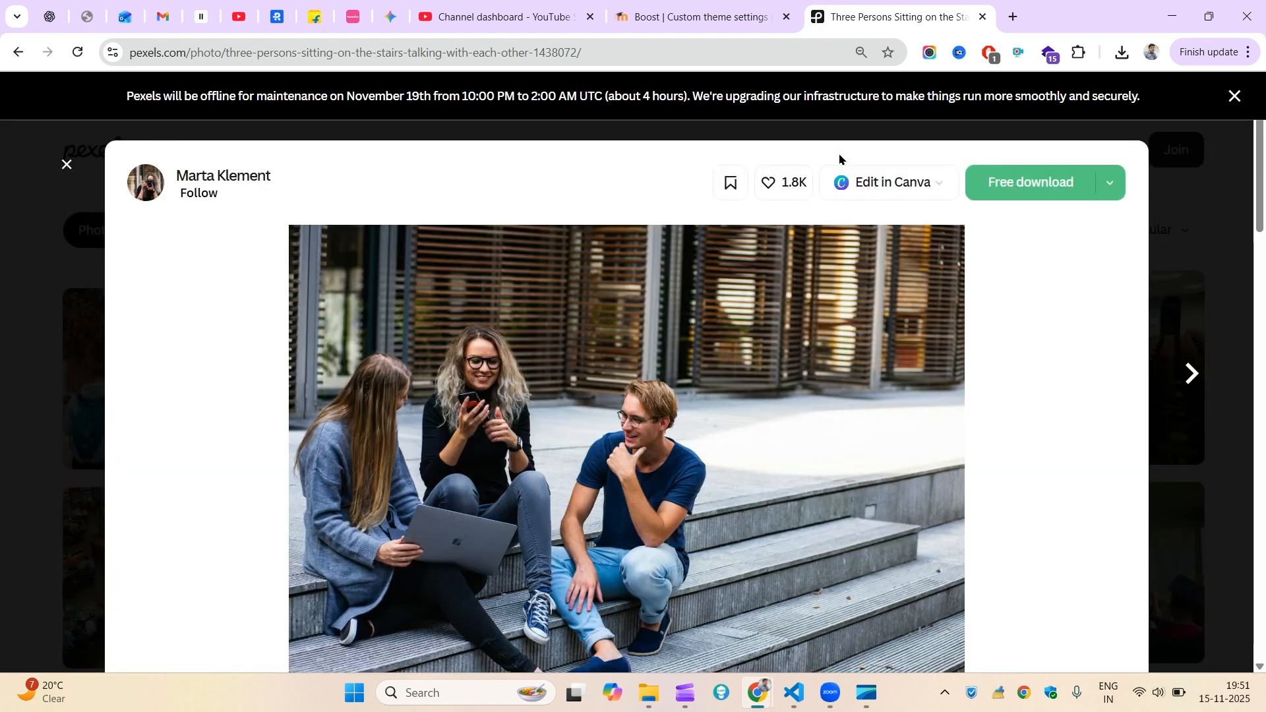
click(1234, 97)
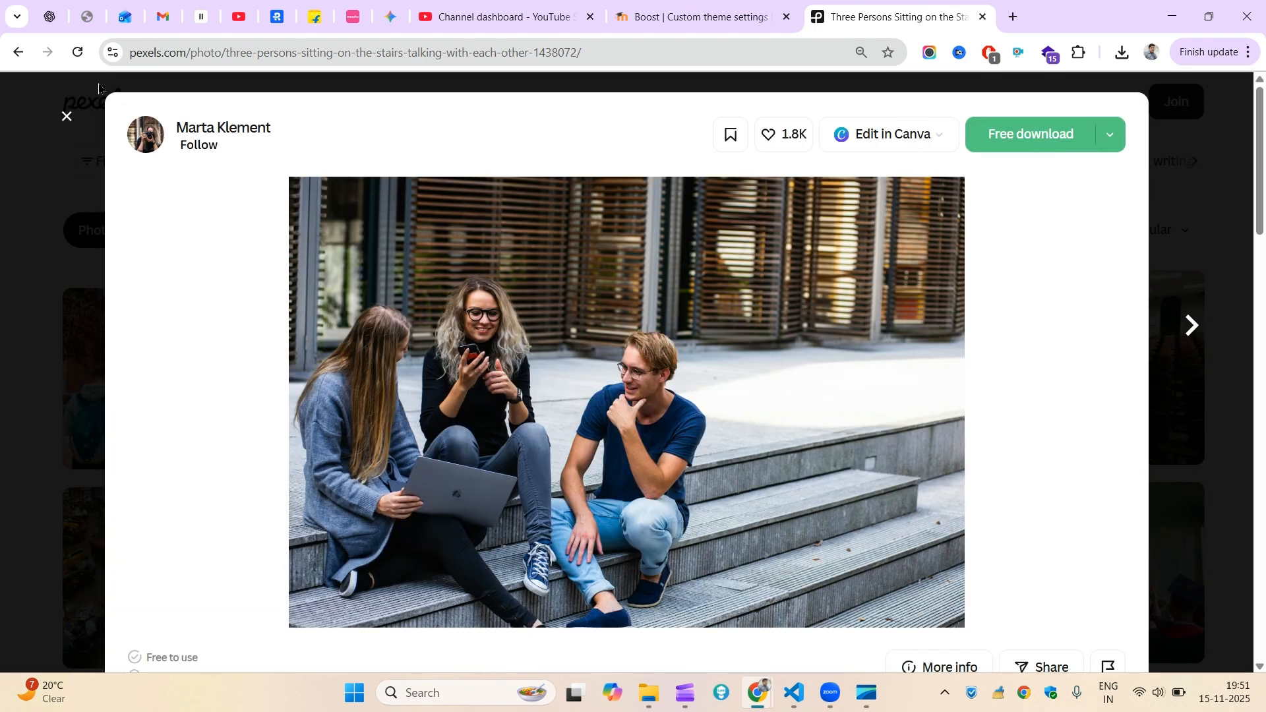
click(66, 118)
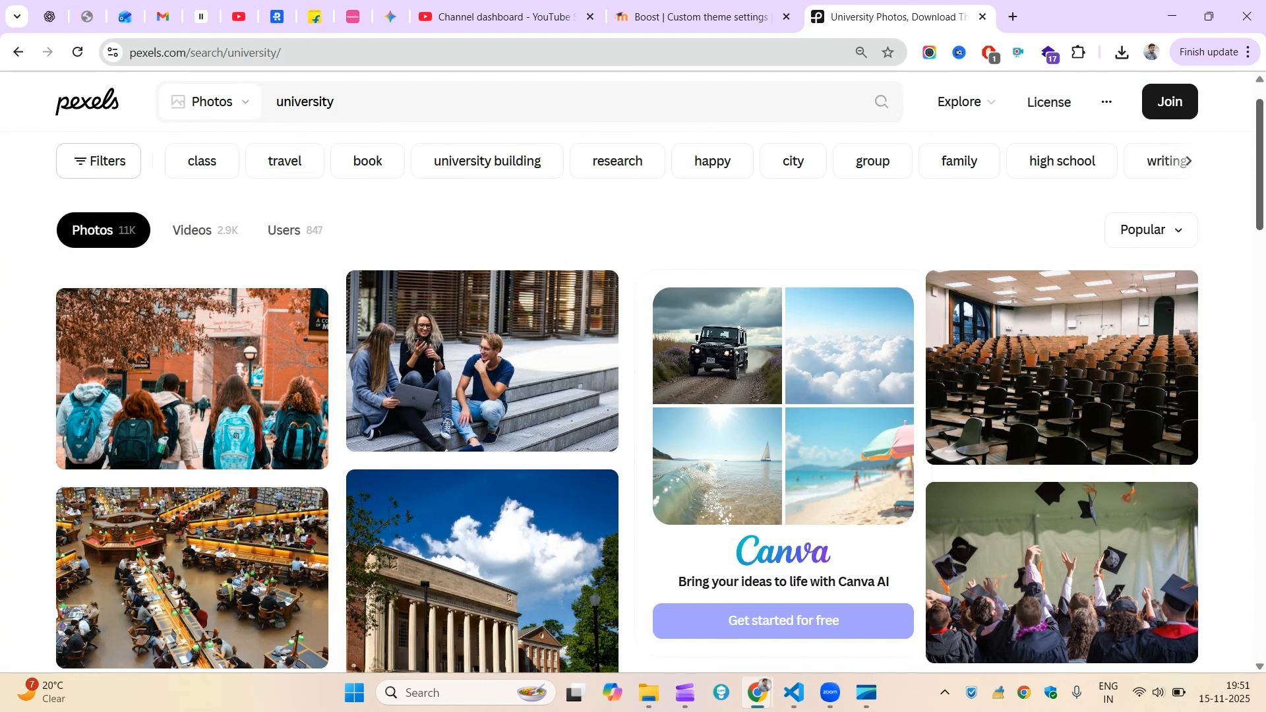
scroll(824, 307, down, 1)
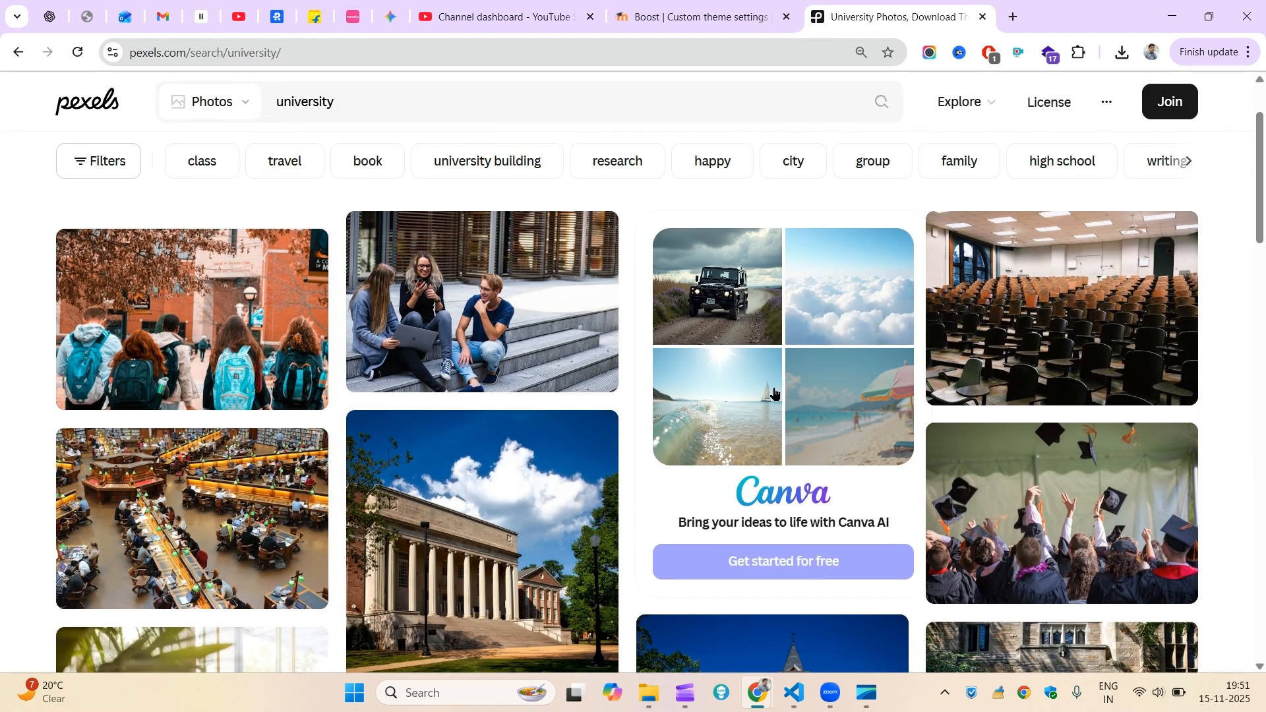
click(825, 307)
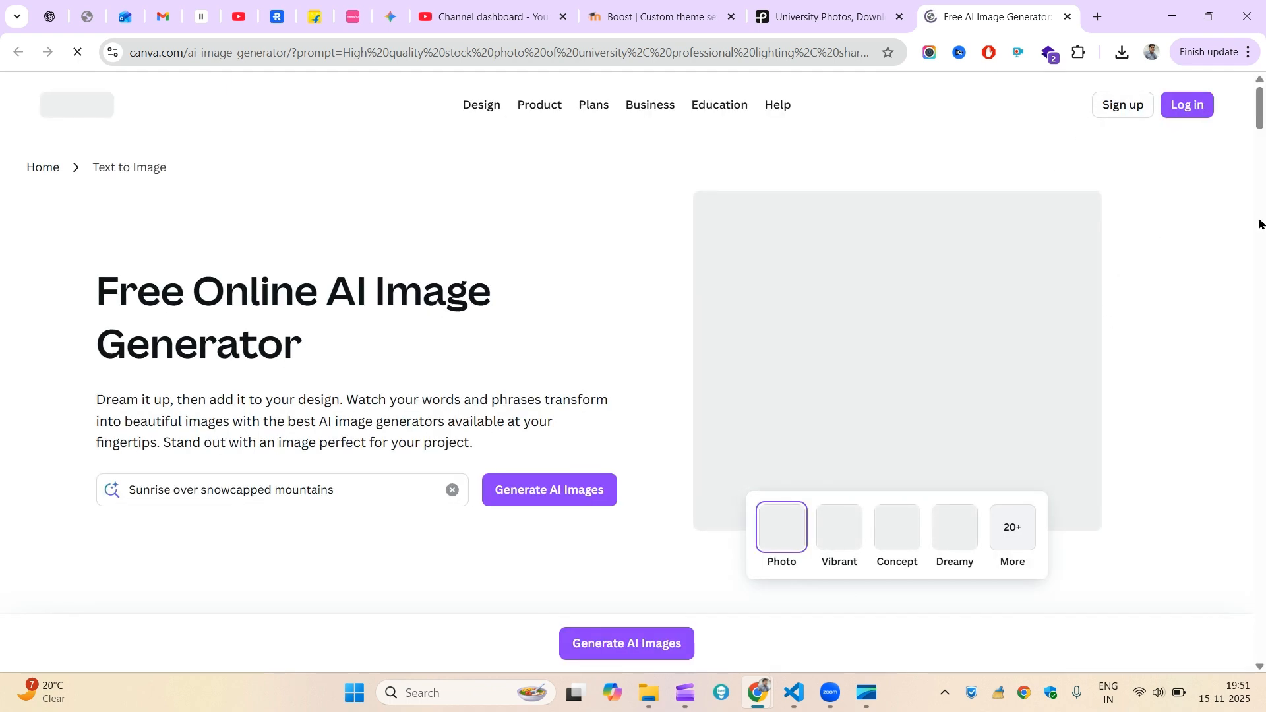
click(797, 6)
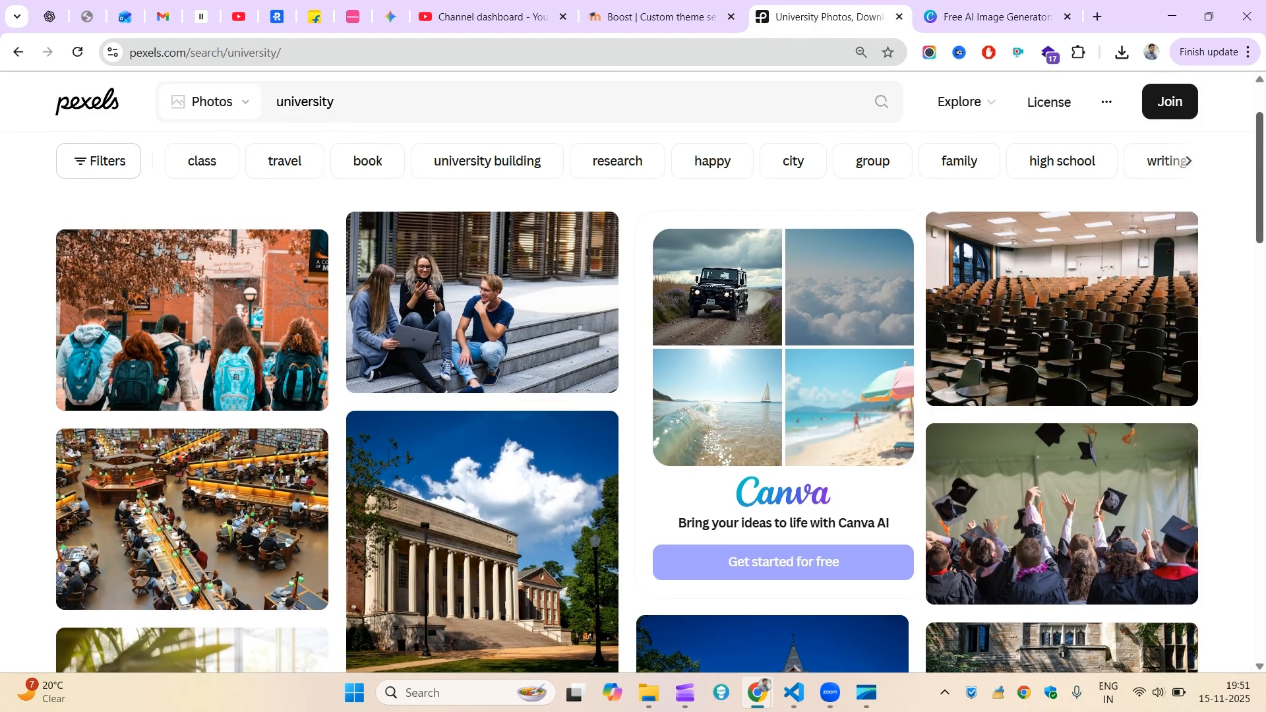
scroll(1245, 354, down, 15)
scroll(1244, 355, down, 15)
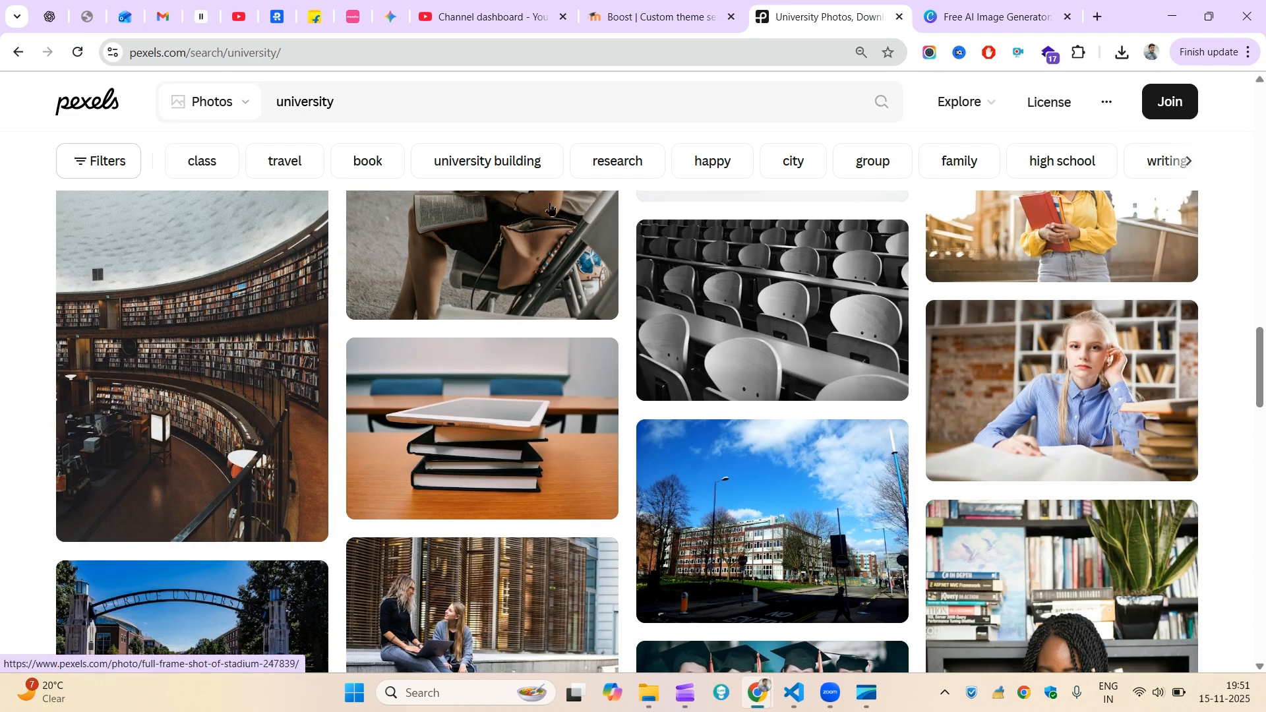
- Search Pexels for "cloud" photos
triple_click(518, 98)
text(co)
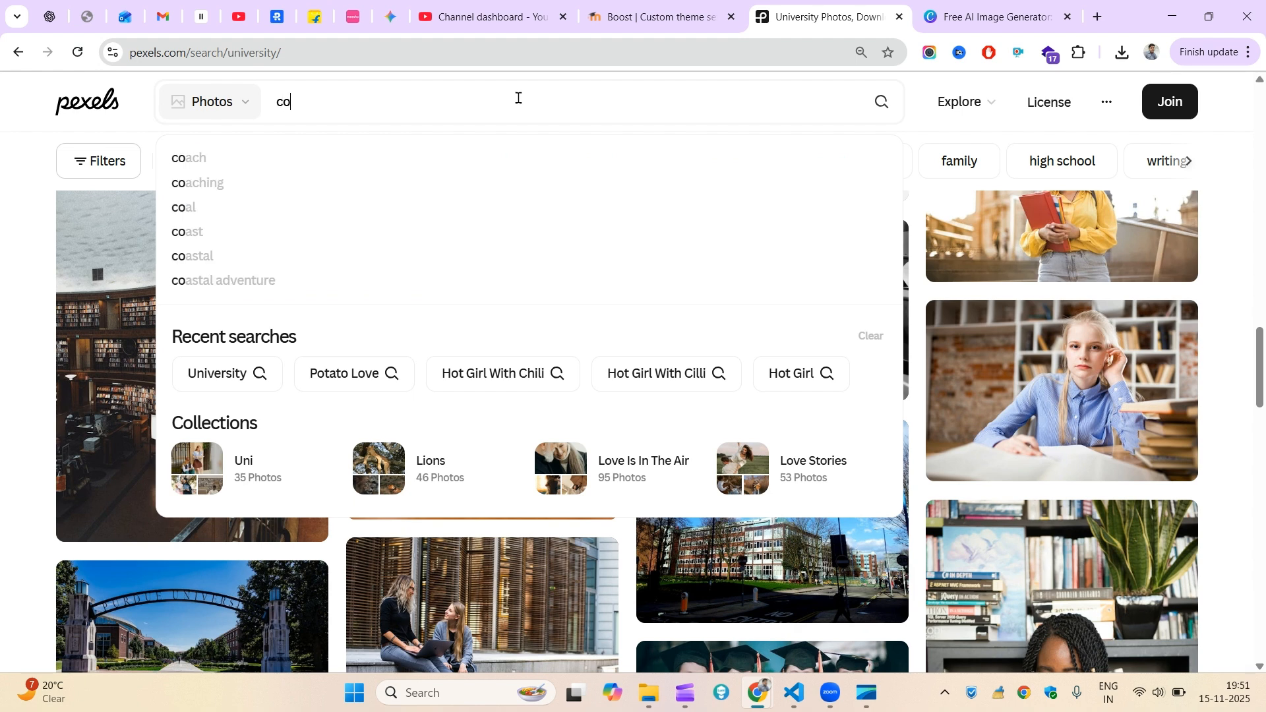
key(BackSpace)
text(k)
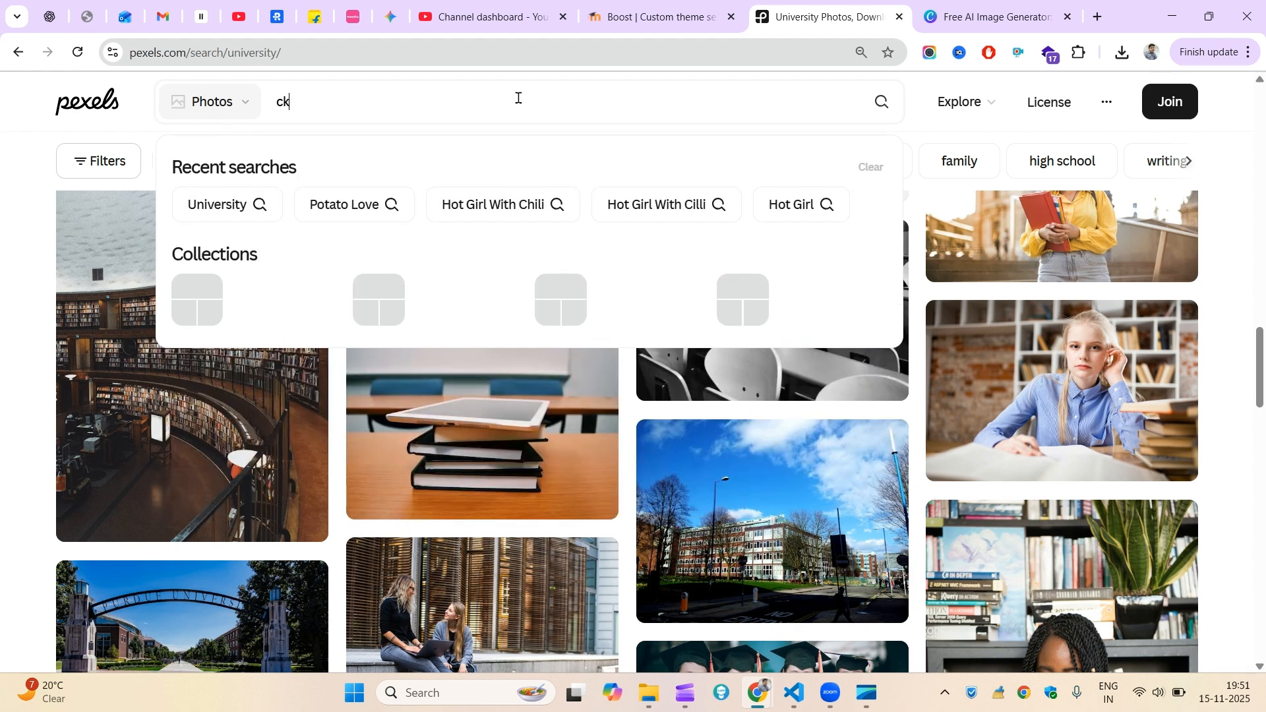
key(BackSpace)
text(loud)
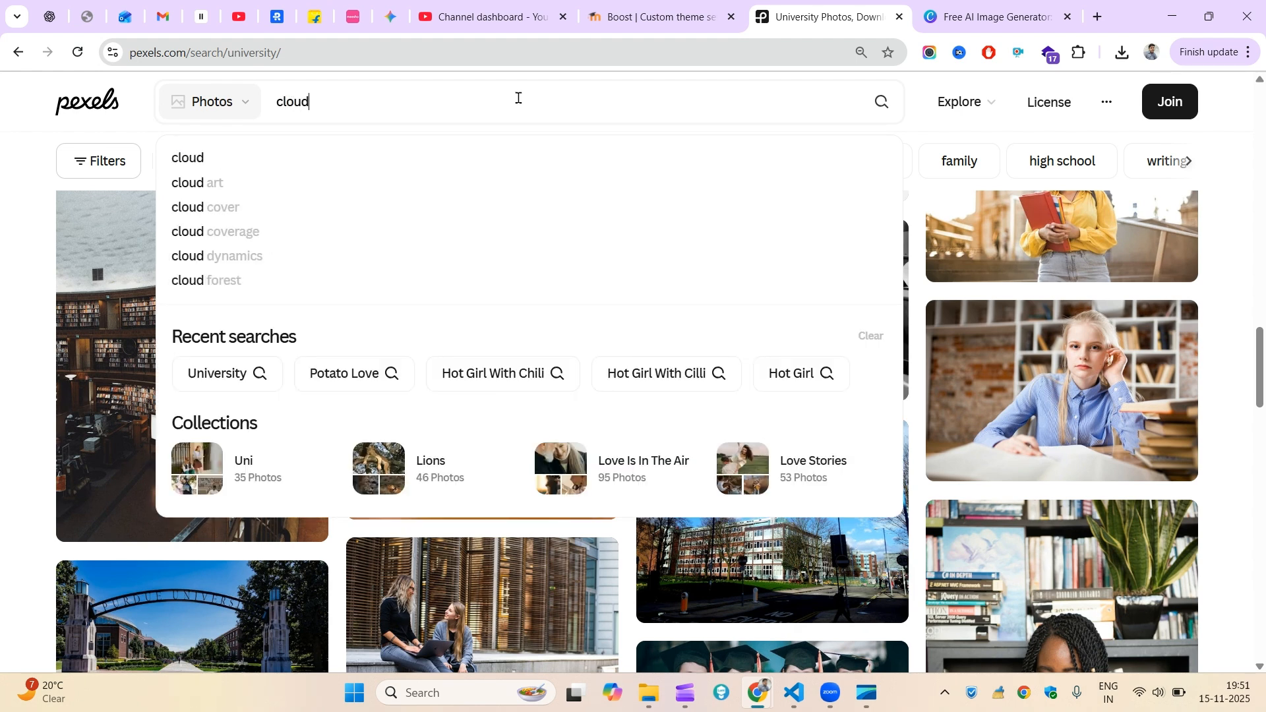
key(Return)
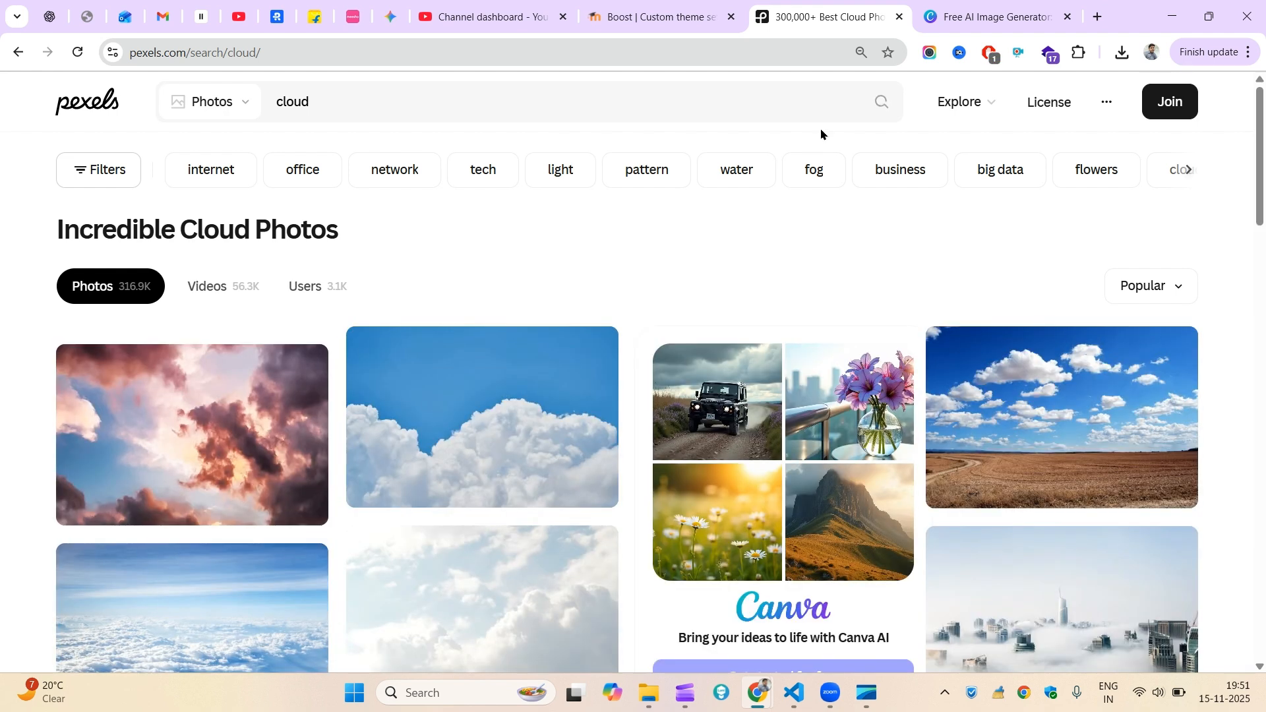
- Download the aerial cloudscape photo by Pixabay in the Large 1920x1209 size
mouse_move(537, 413)
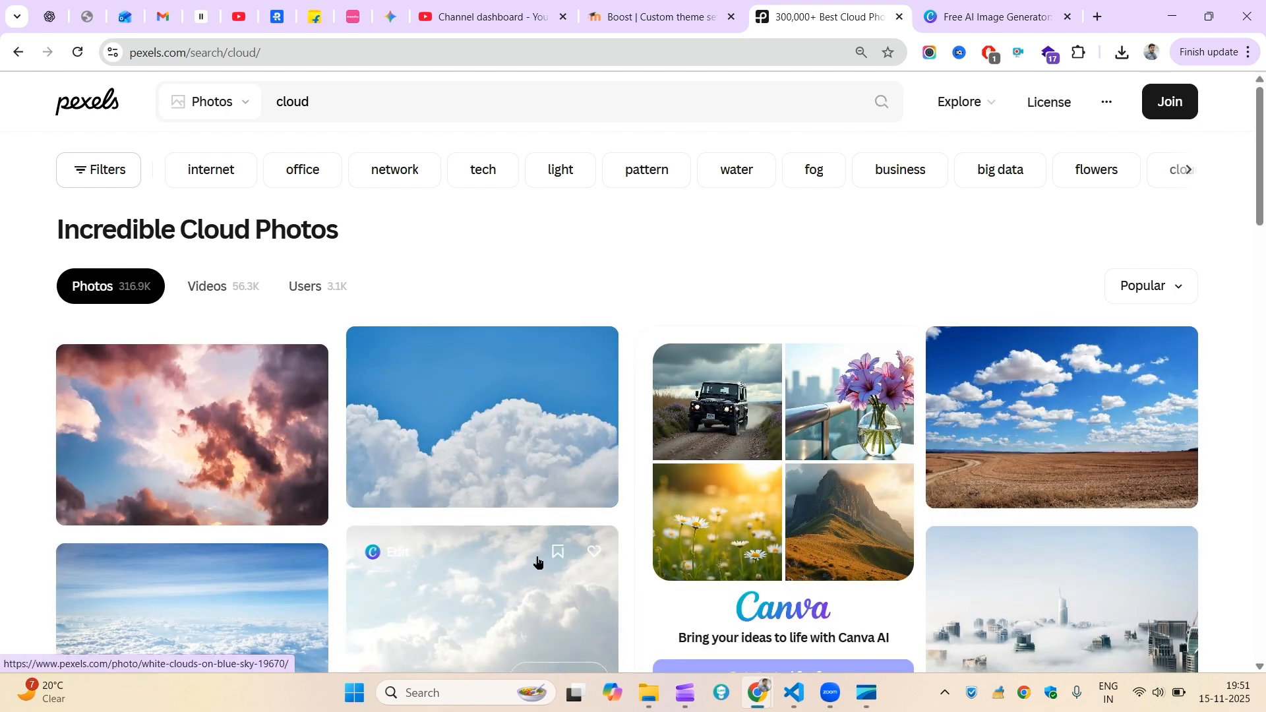
scroll(1232, 254, down, 1)
scroll(540, 319, down, 2)
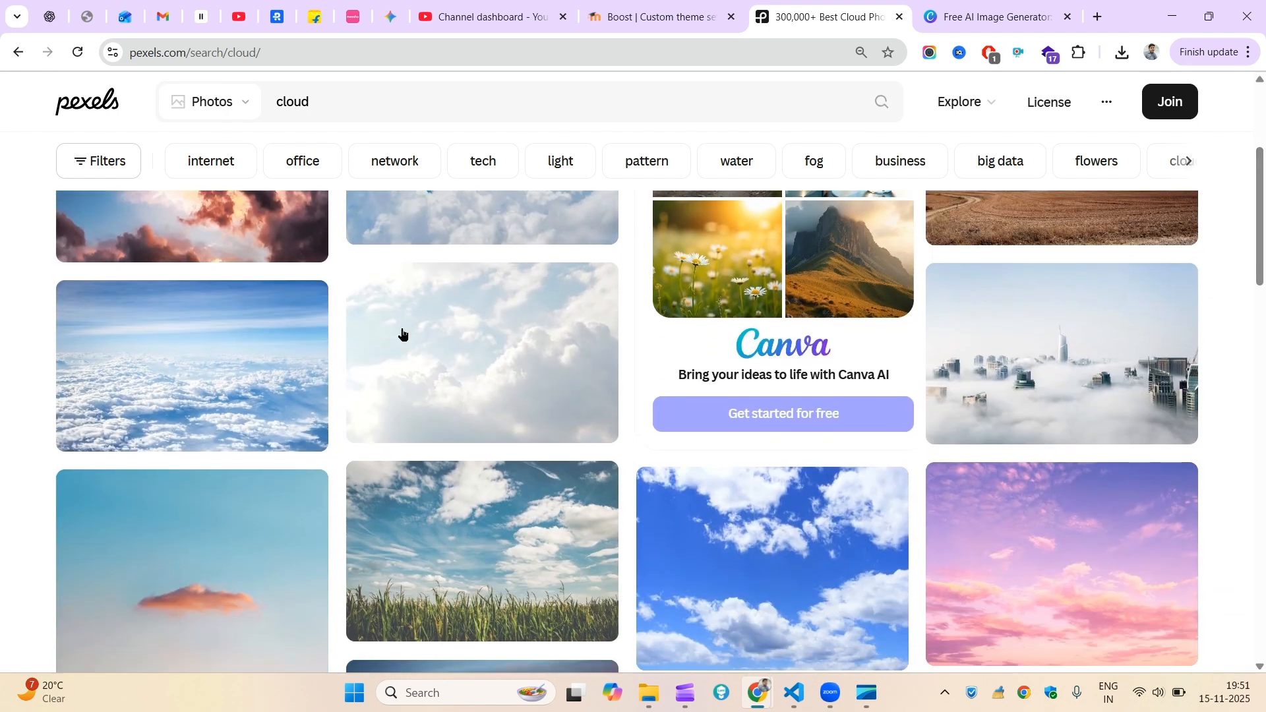
mouse_move(294, 342)
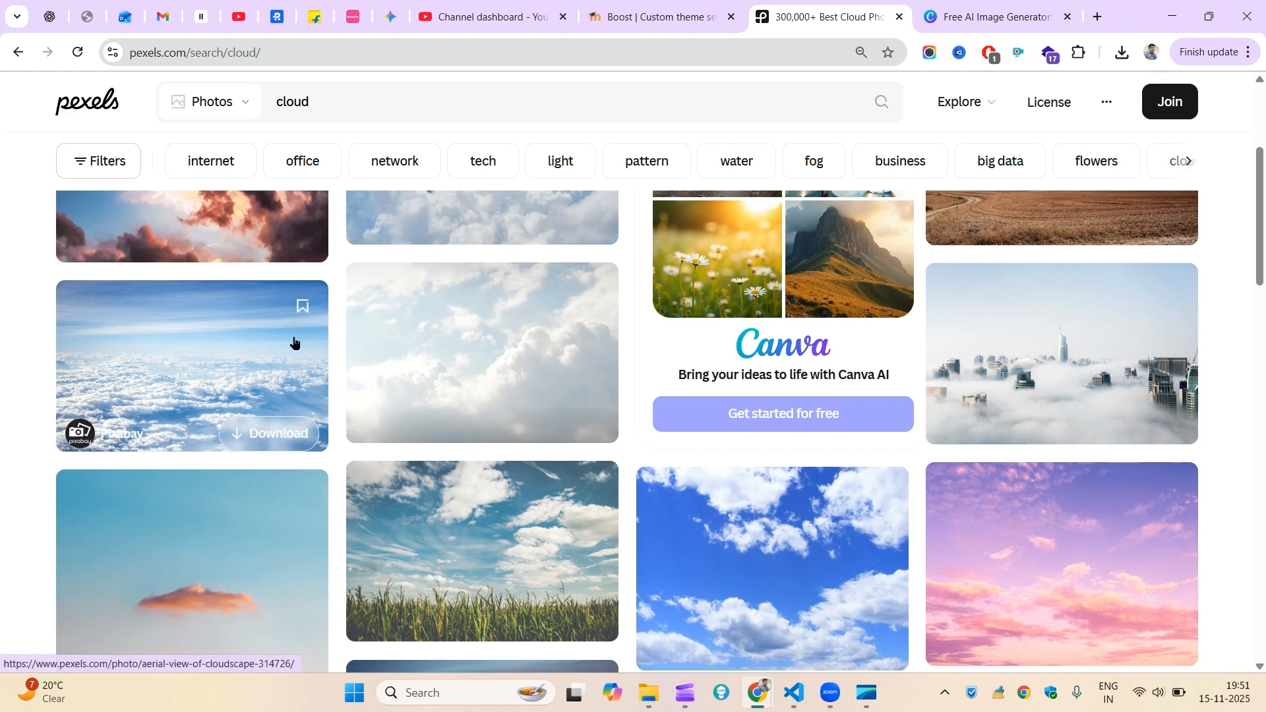
click(207, 379)
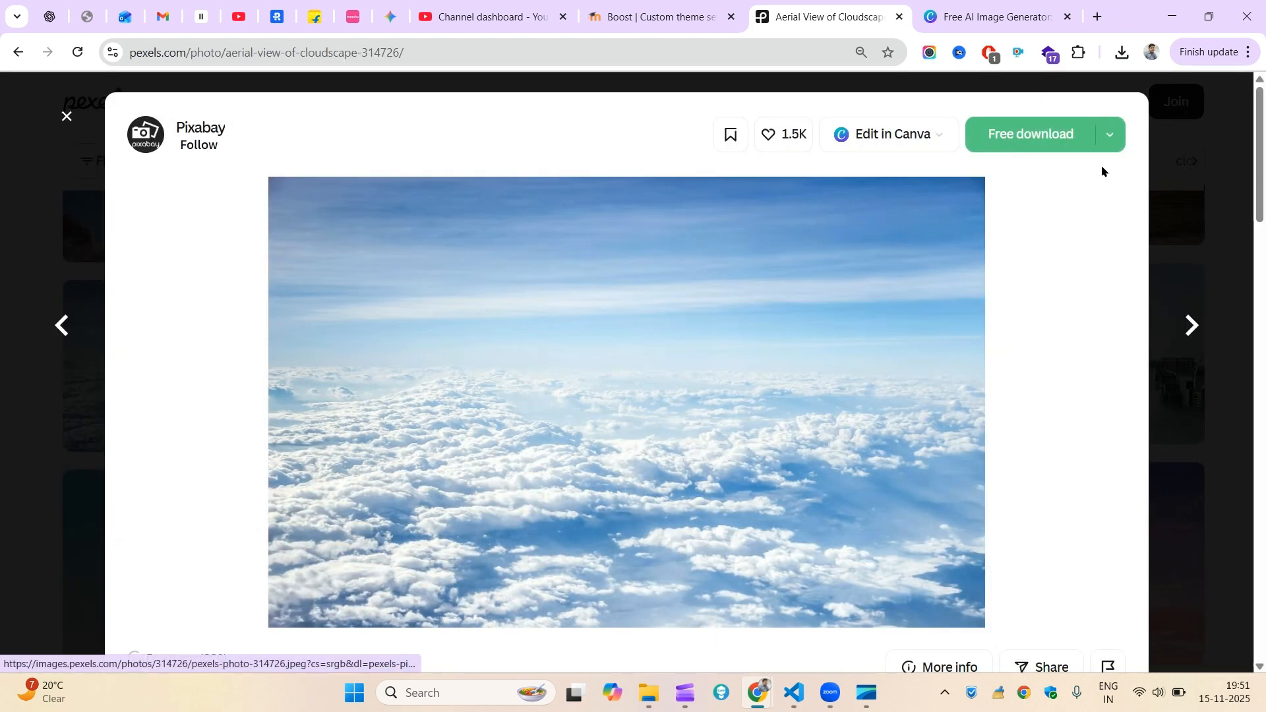
click(1110, 134)
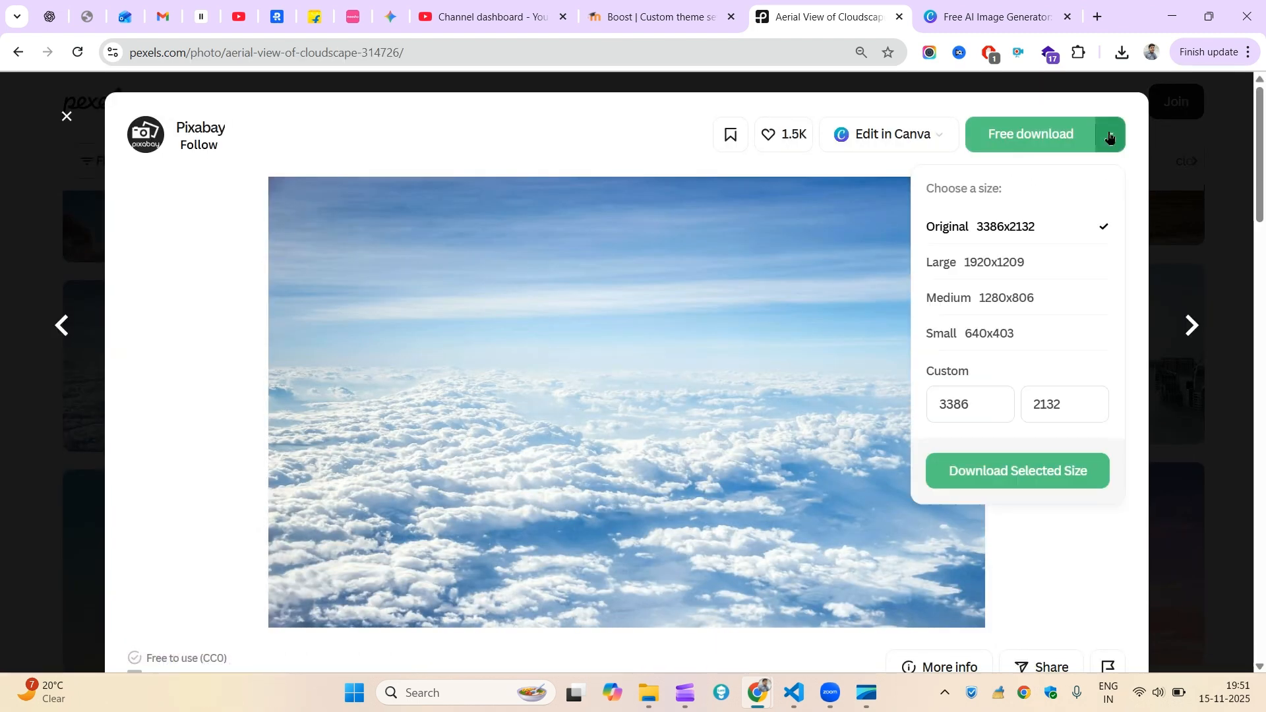
click(995, 261)
click(1025, 472)
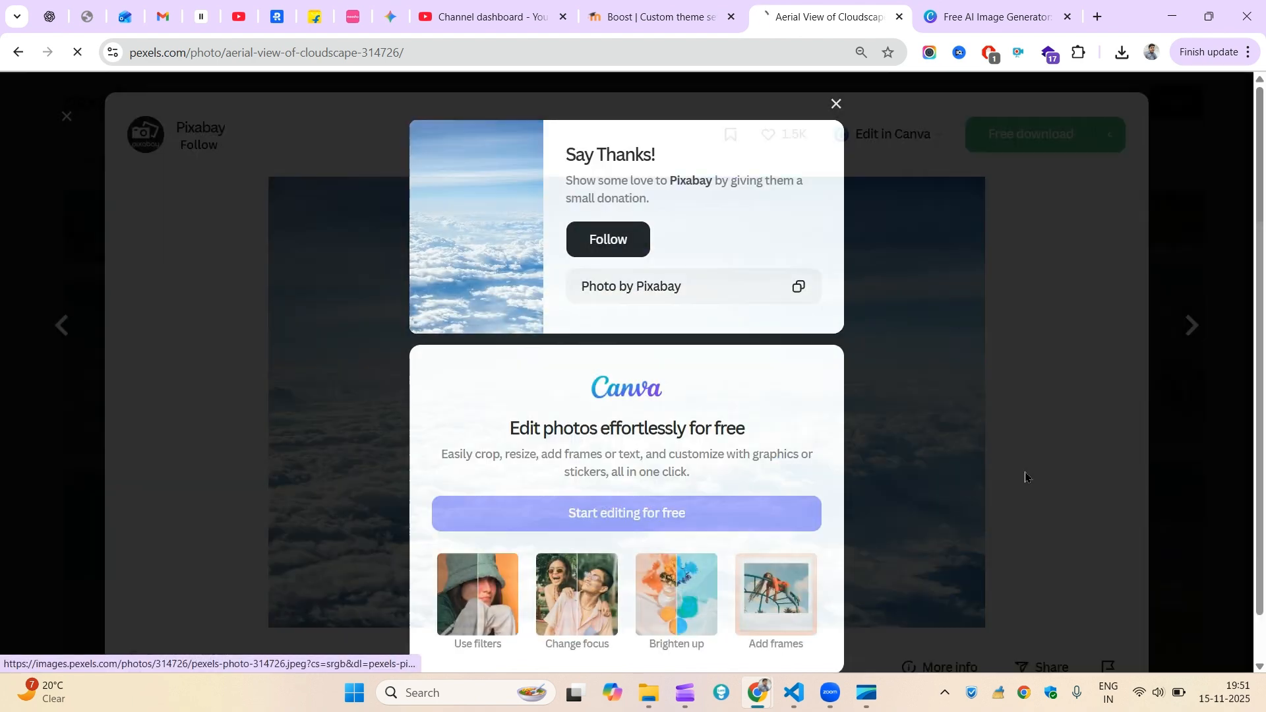
- Switch to the Boost theme settings and add the downloaded pexels-pixabay-314726.jpg to the site-wide Background image field
click(655, 7)
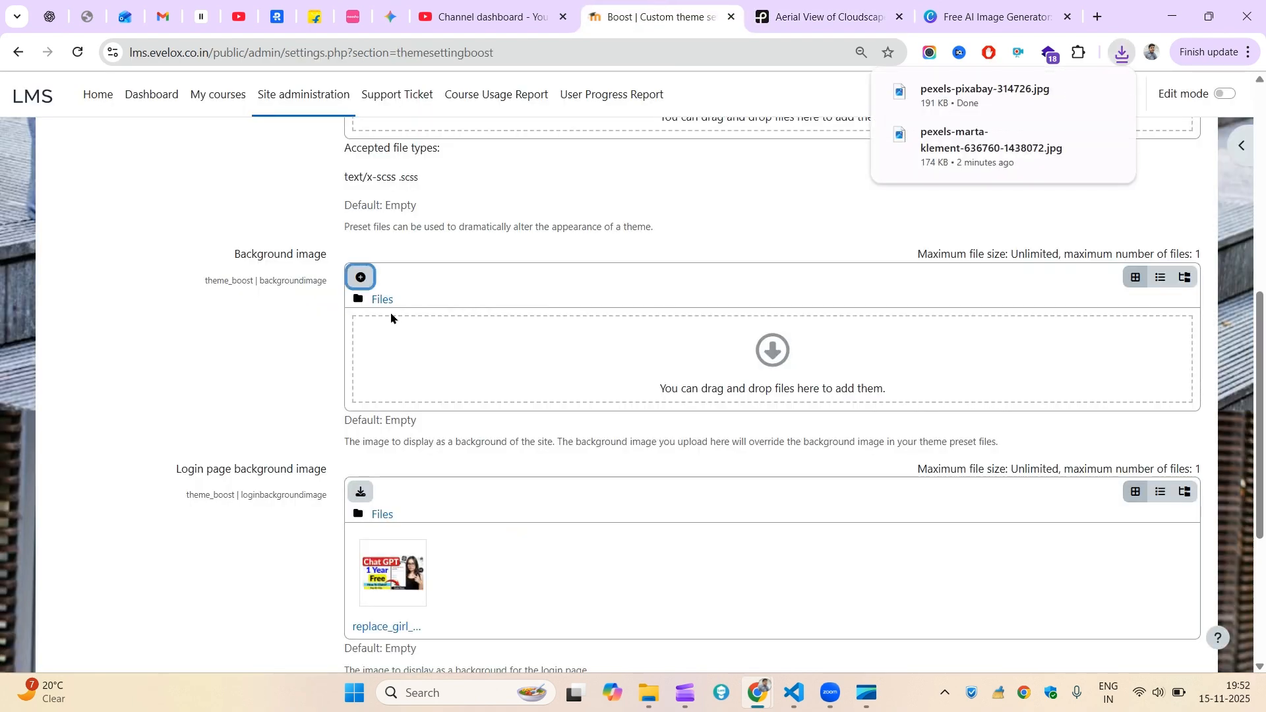
drag(945, 100, 591, 350)
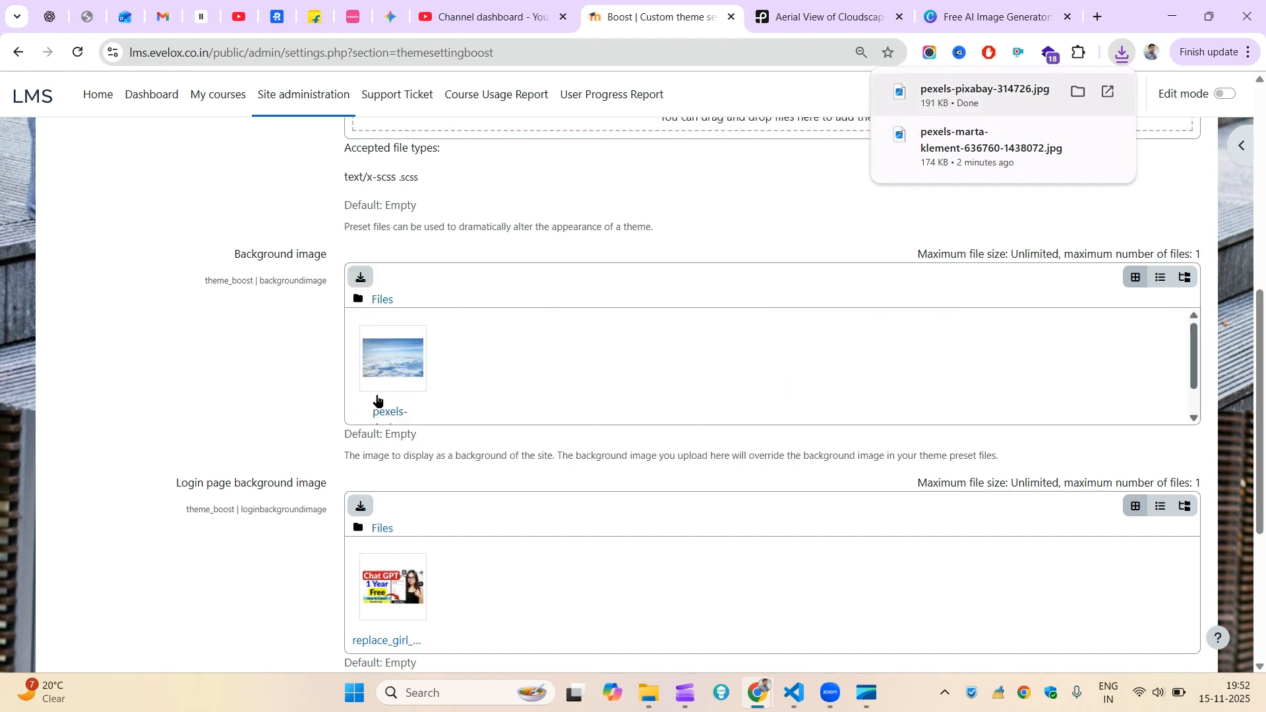
scroll(403, 387, down, 4)
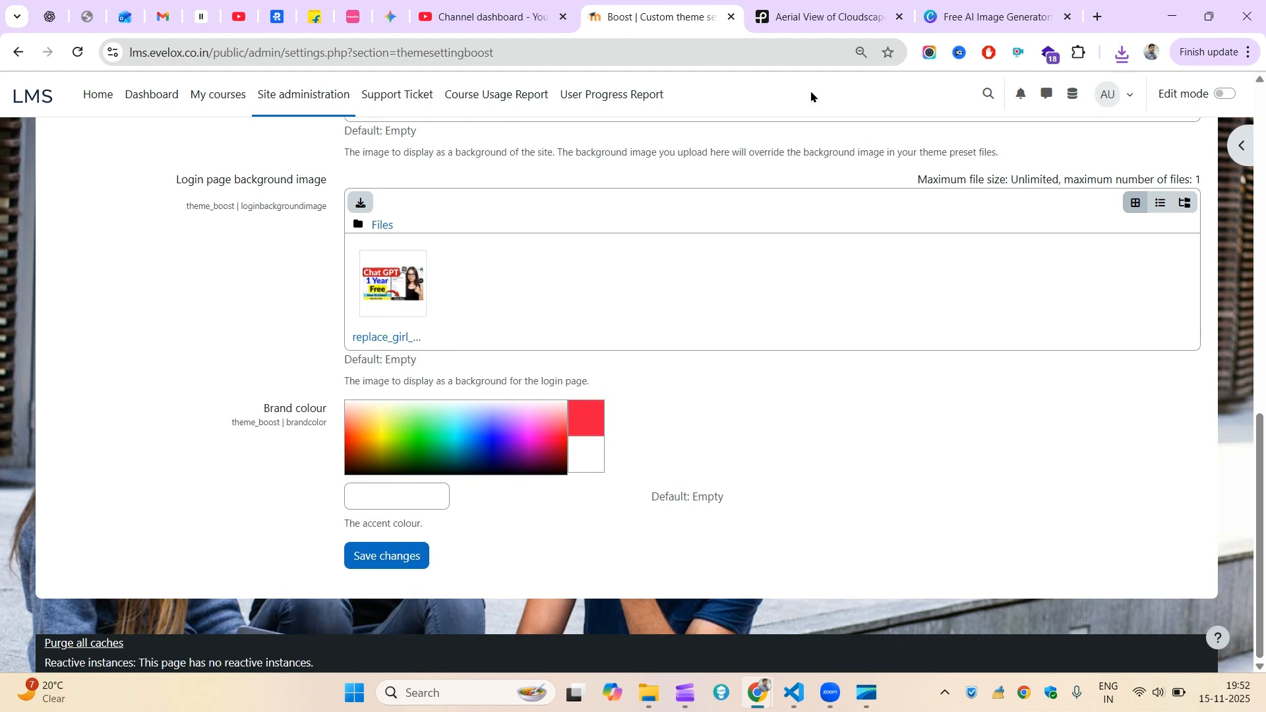
click(992, 16)
click(832, 8)
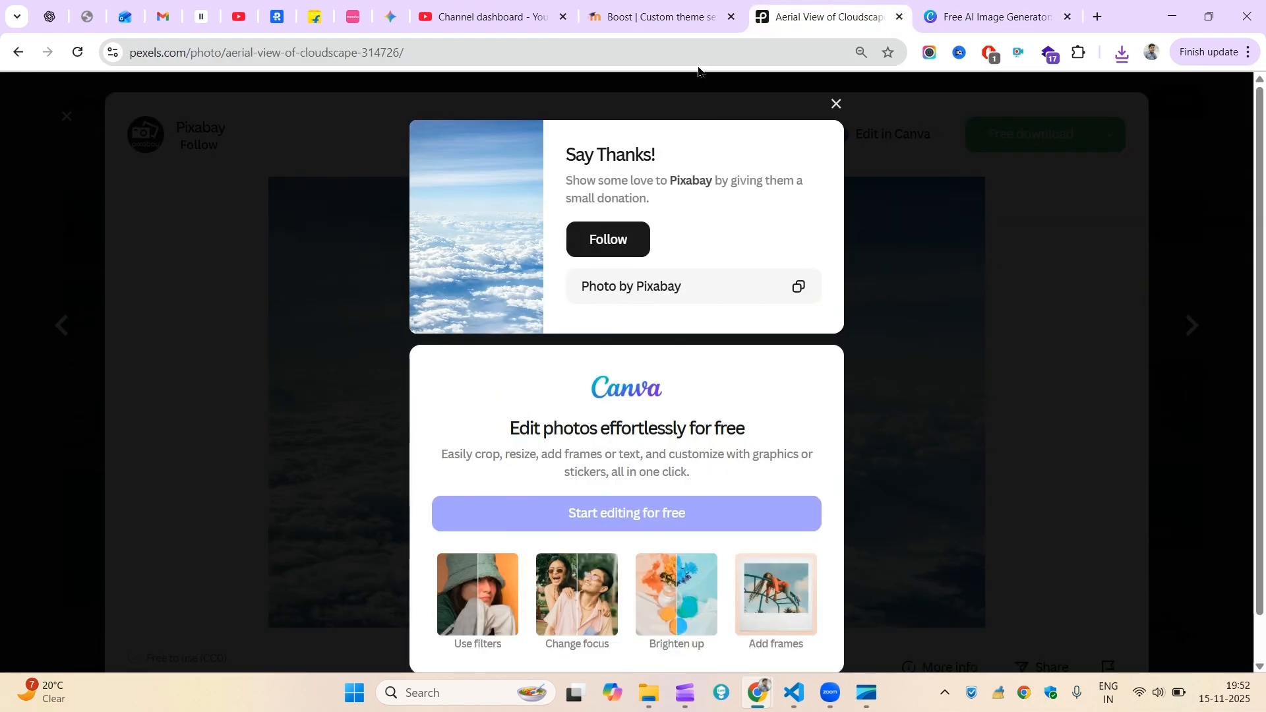
click(689, 11)
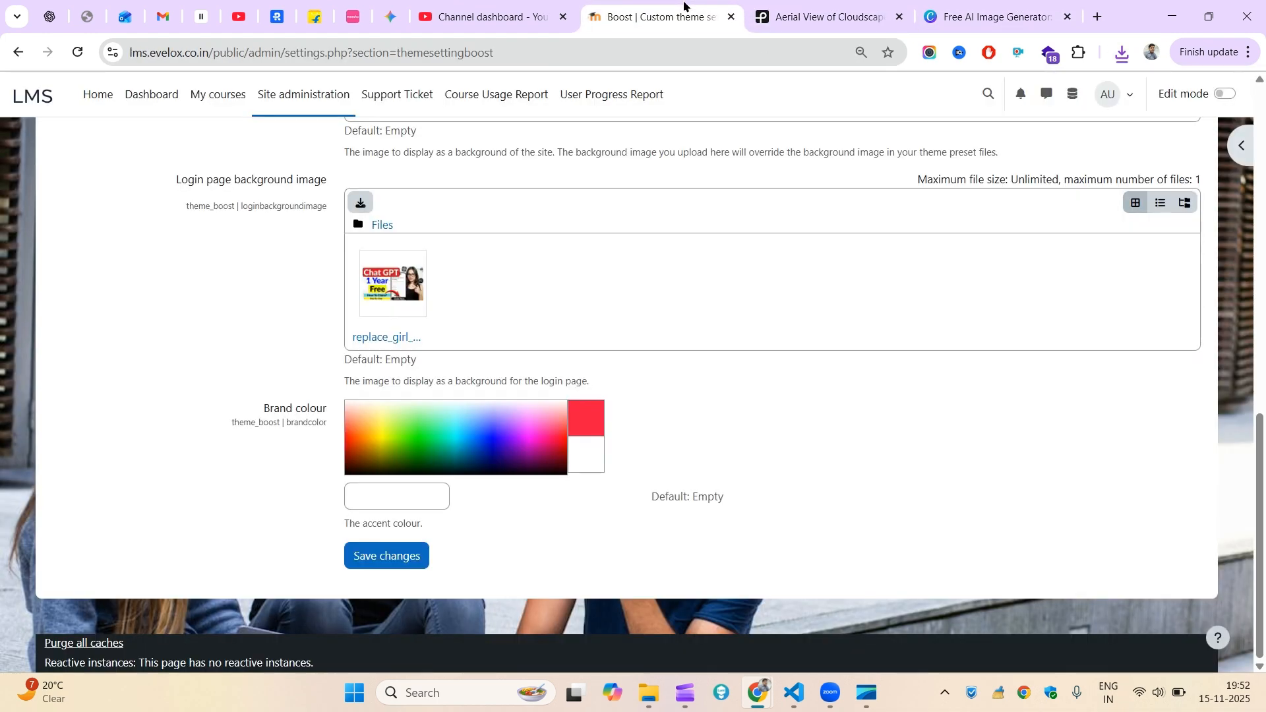
- Delete replace_girl_with_cool_girl (2).jpeg from the Login page background image field and confirm the deletion
click(402, 291)
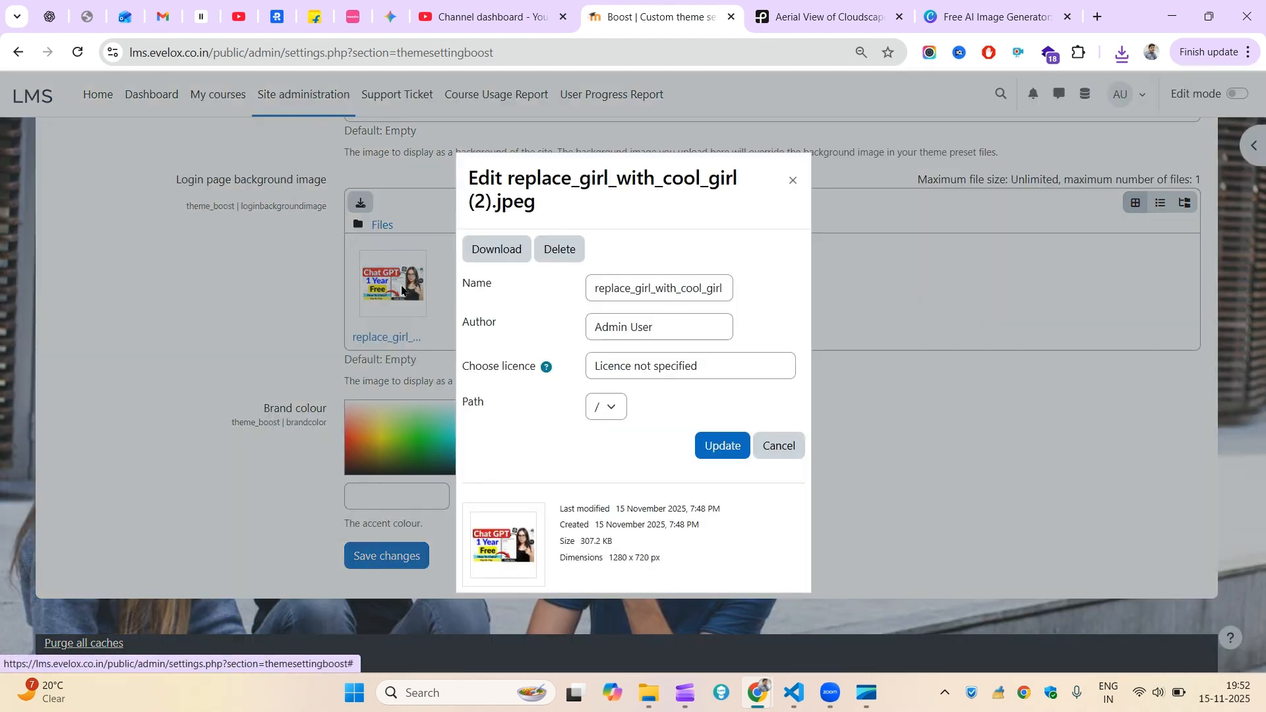
click(546, 257)
click(793, 203)
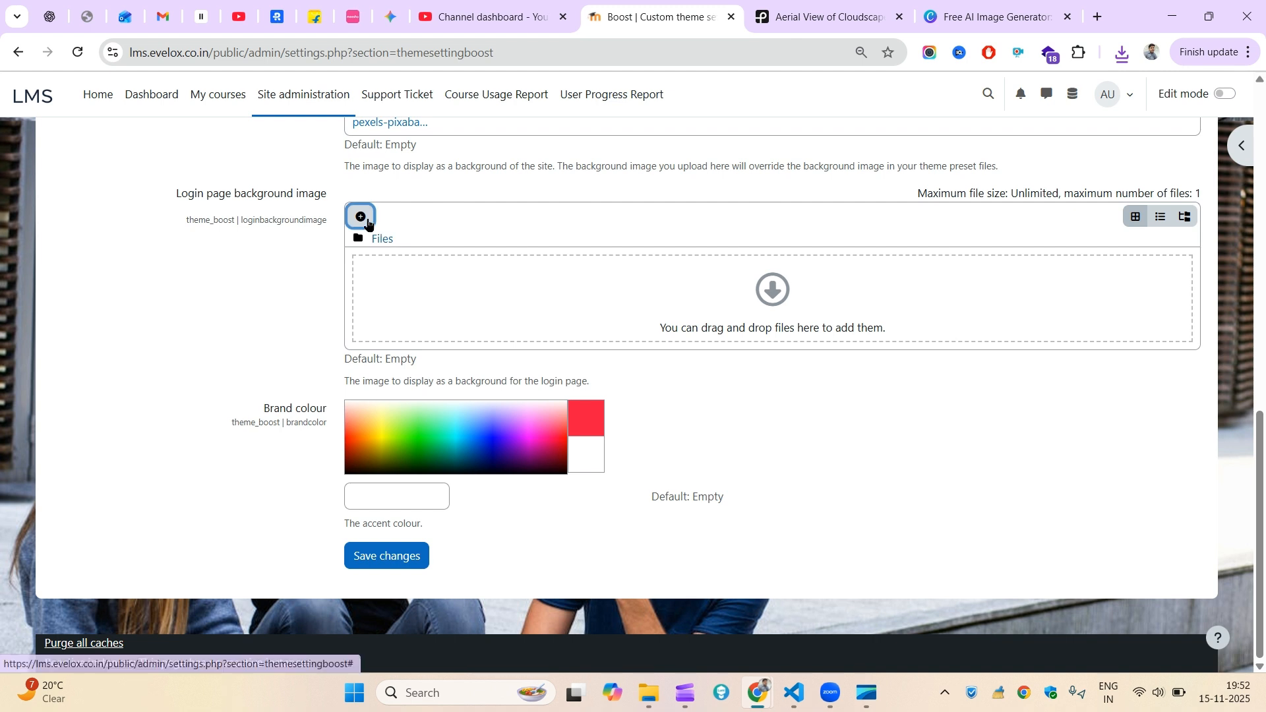
- Upload the stairs photo from the Downloads folder as the Login page background image and save the Boost theme settings
click(360, 218)
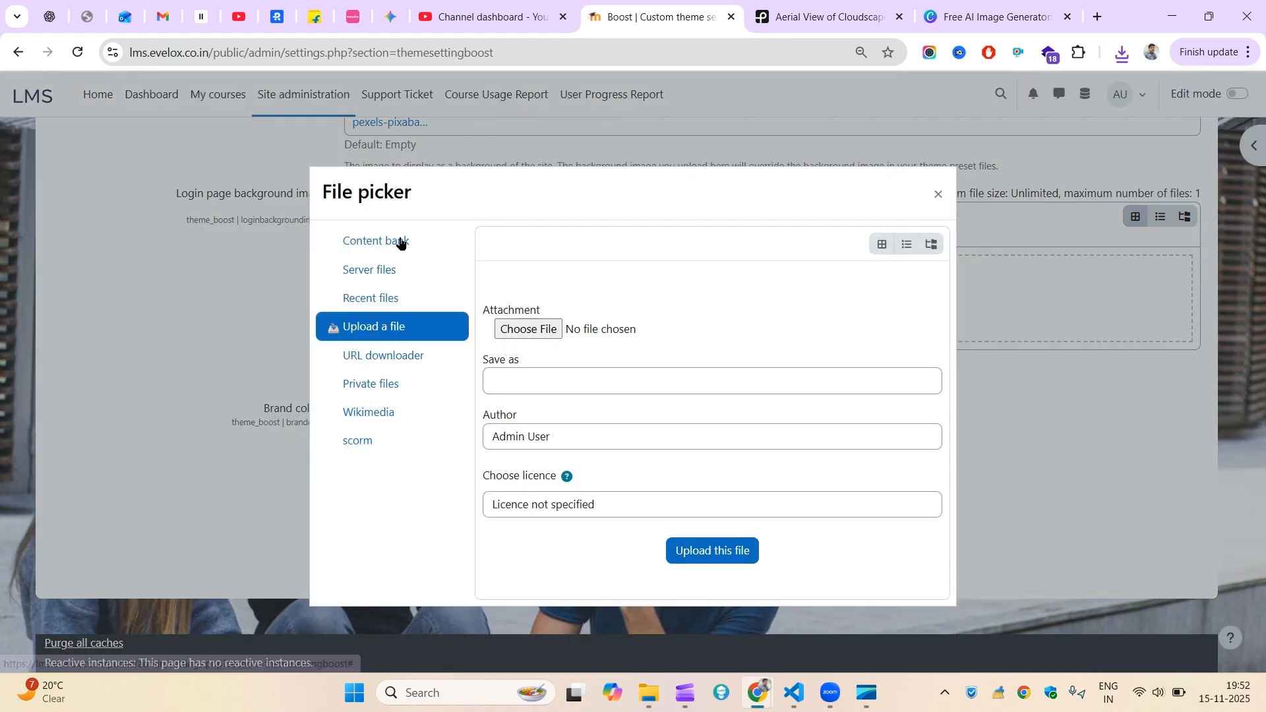
click(521, 329)
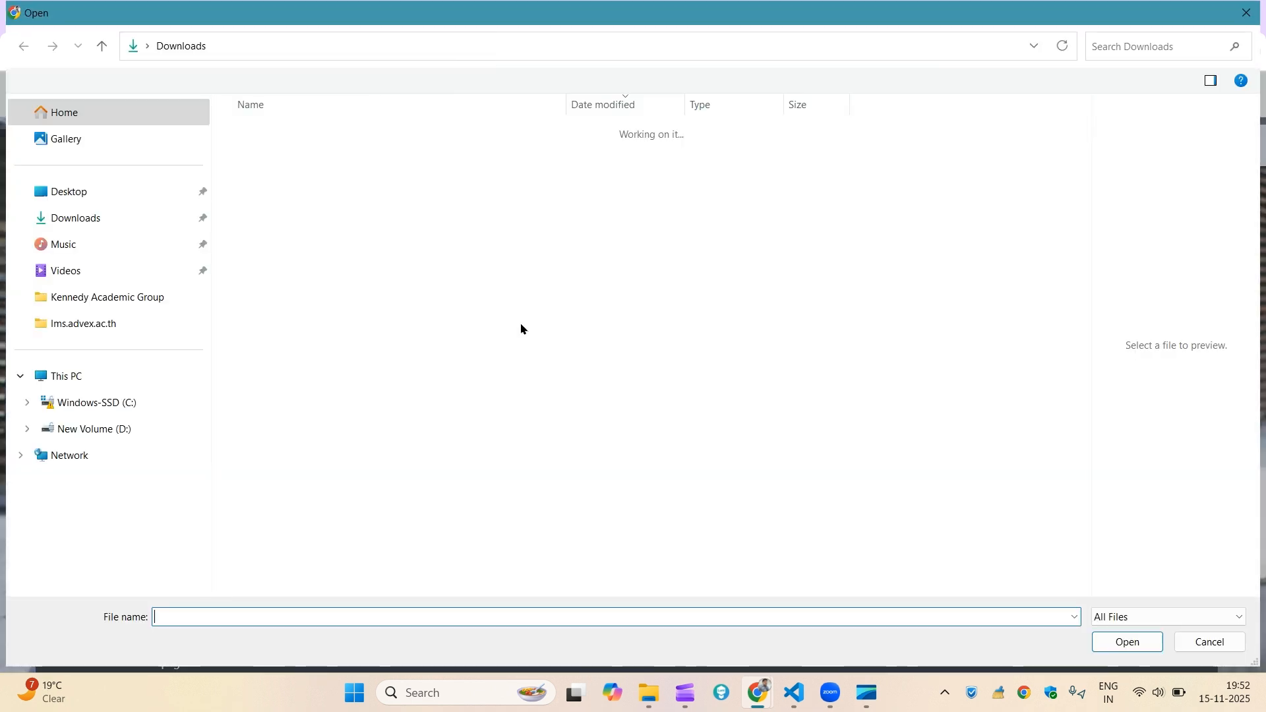
click(294, 173)
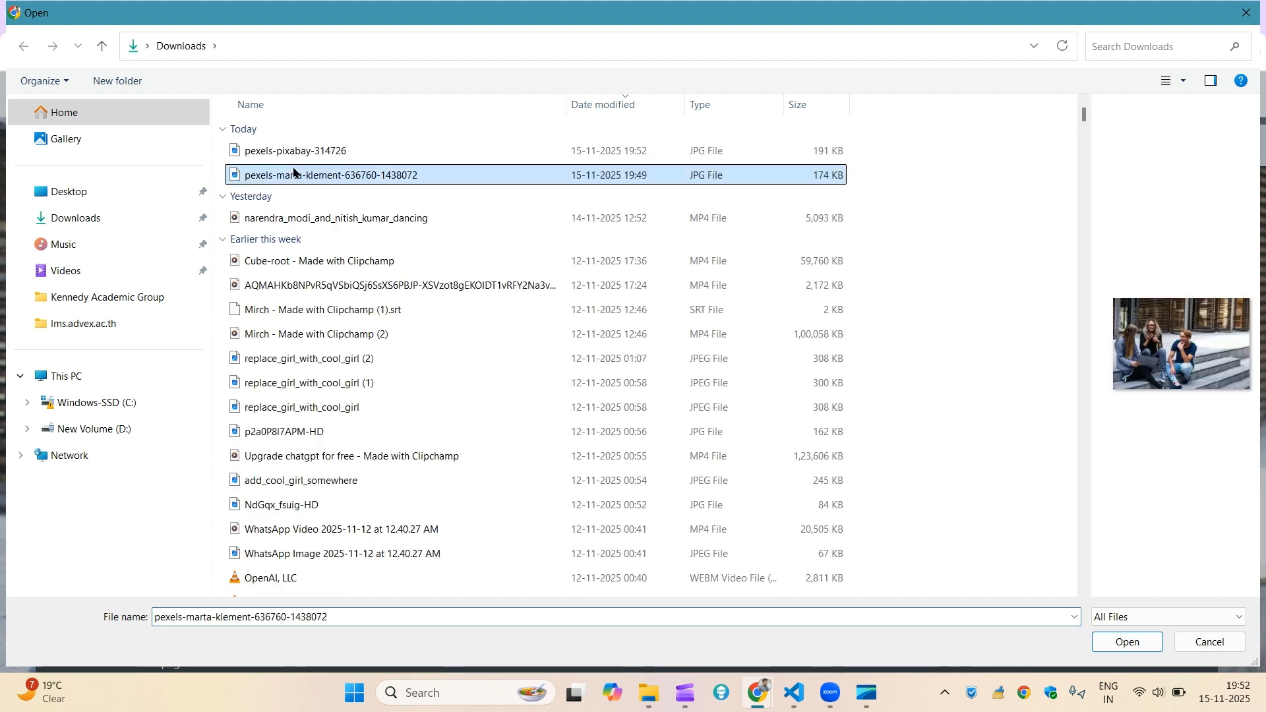
double_click(294, 173)
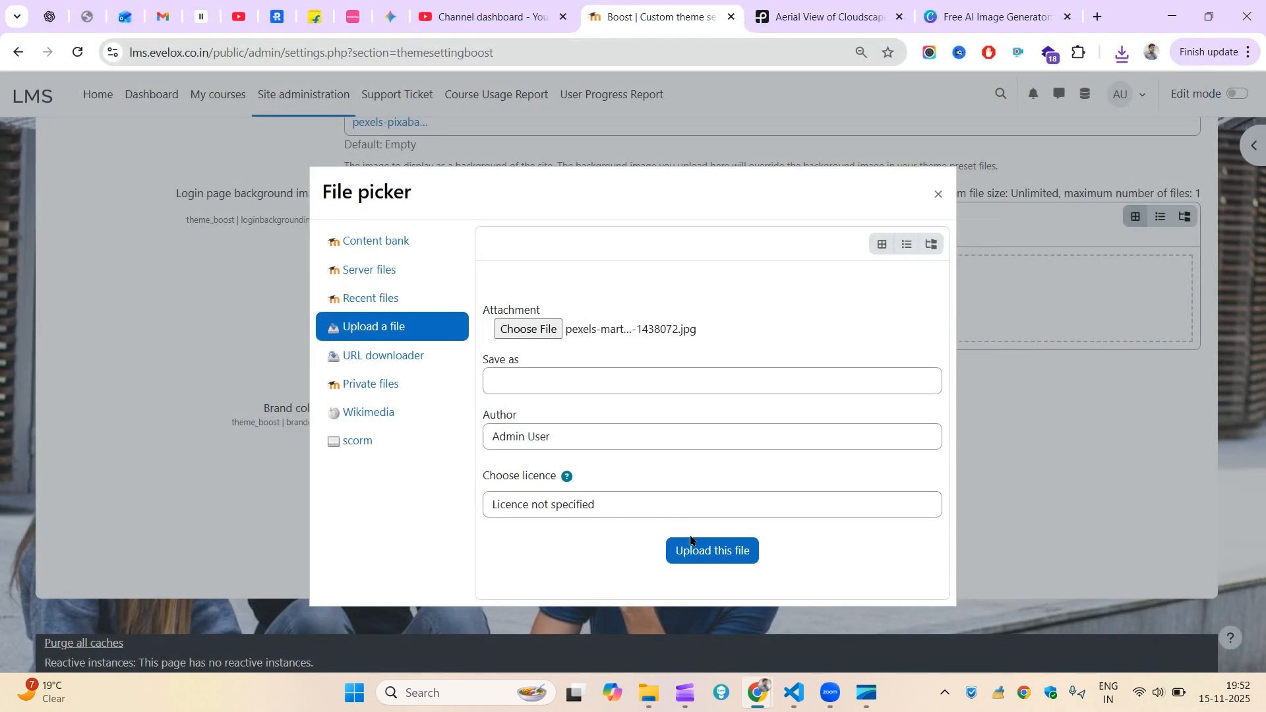
click(716, 556)
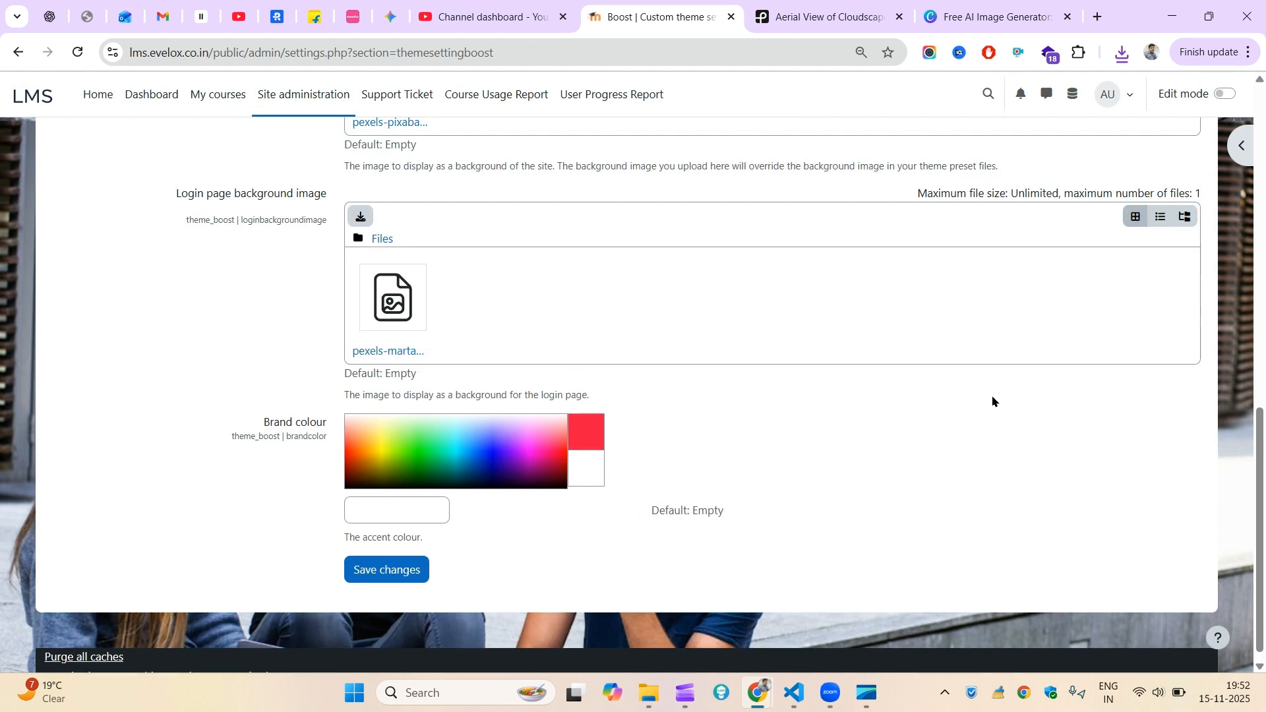
click(381, 584)
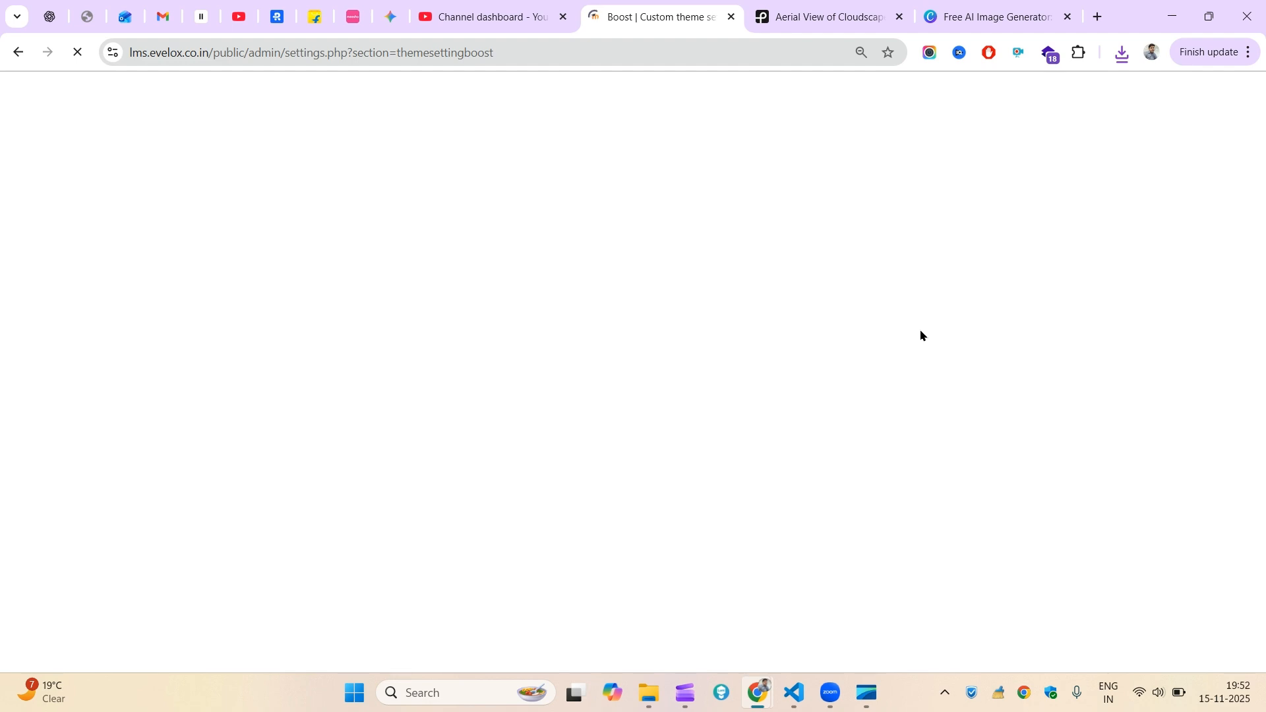
- Switch to the incognito window and reload the login page to check its background image
key(alt+Tab)
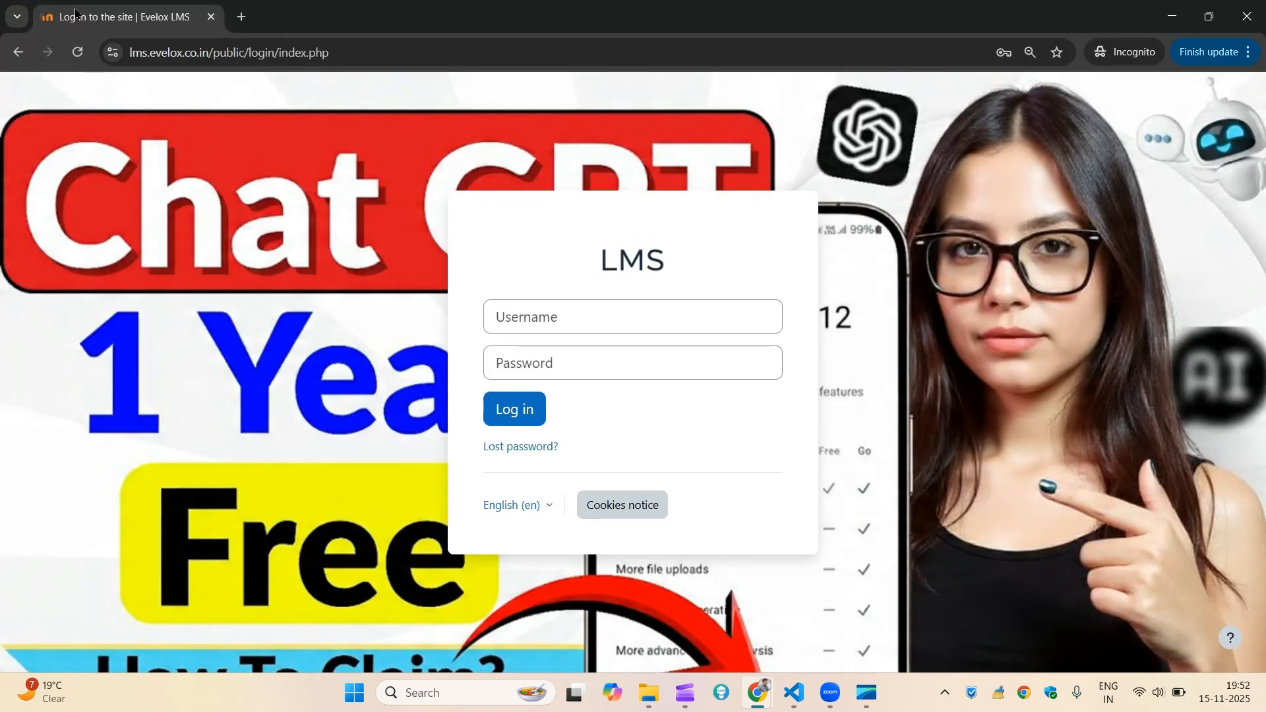
click(78, 52)
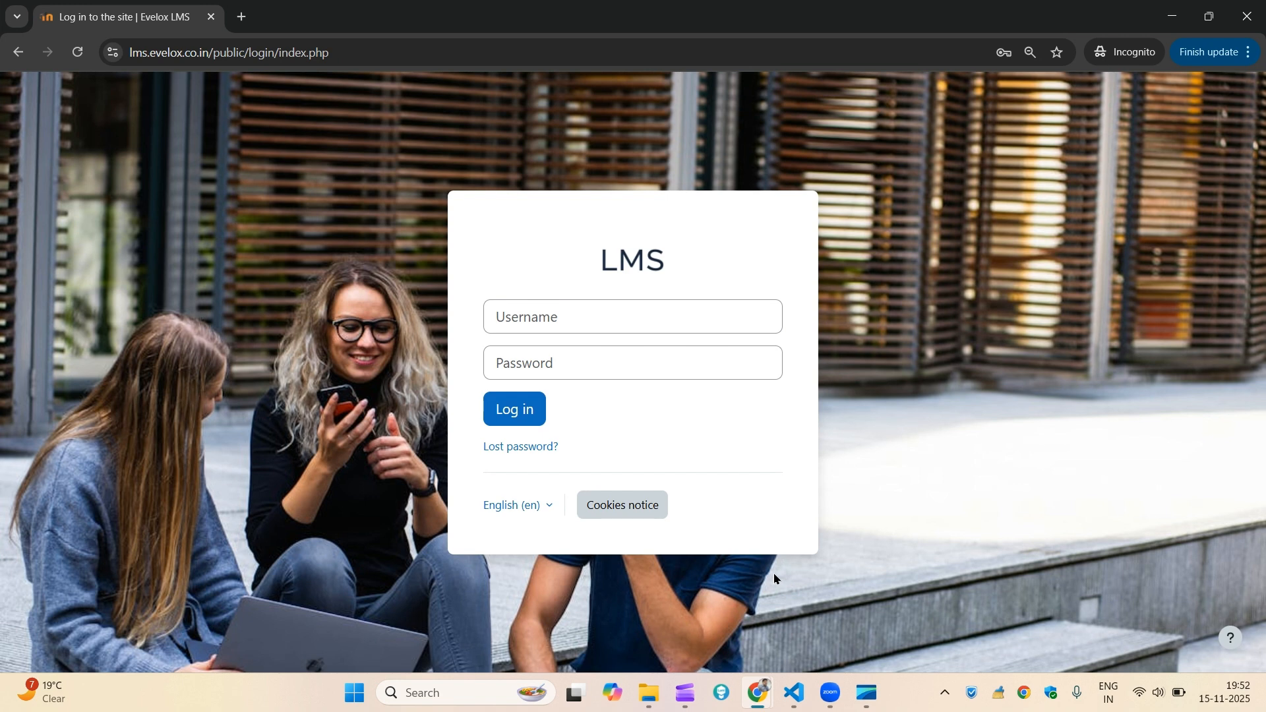
- Return to the main browser window and check the site background on the Dashboard, My courses and Home pages
key(alt+Tab)
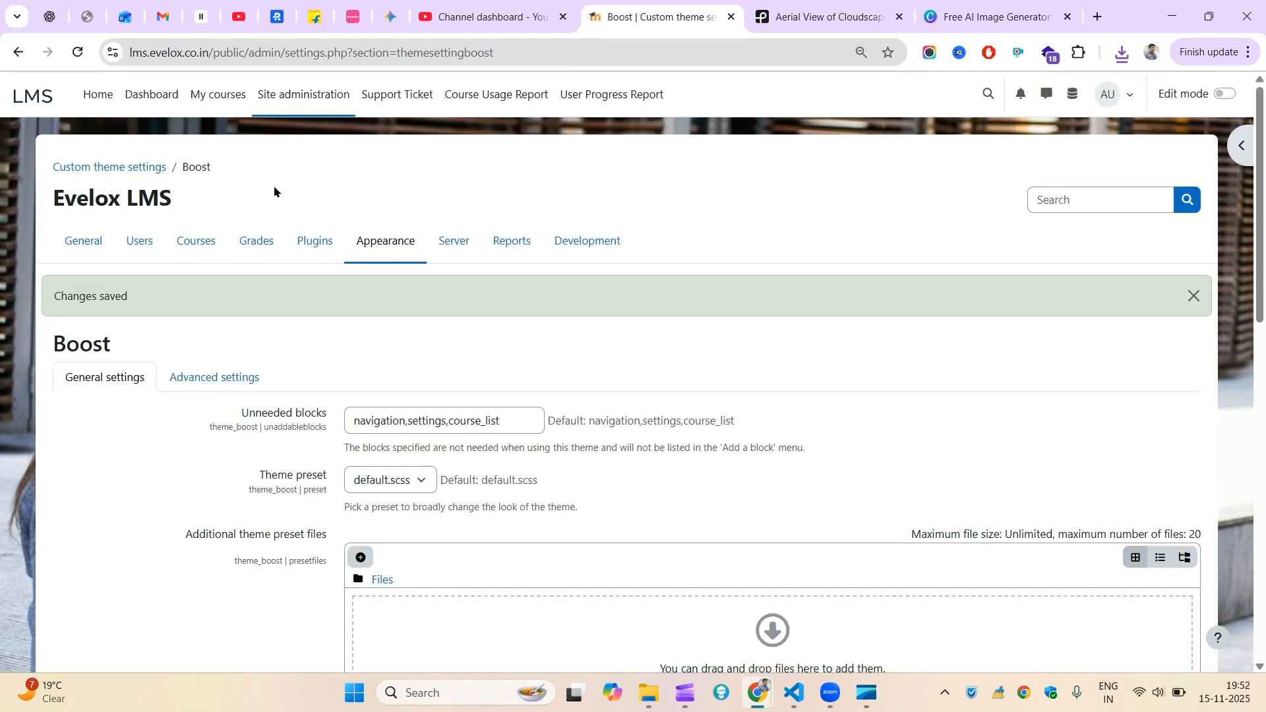
click(29, 95)
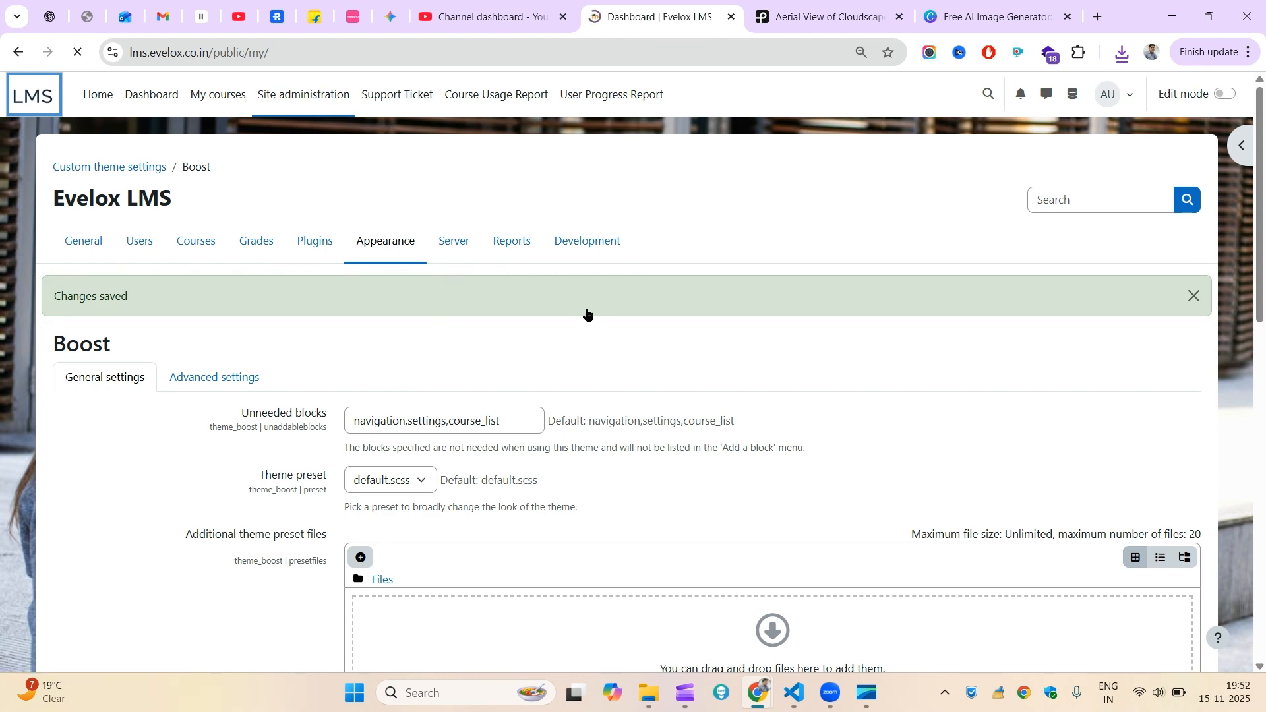
scroll(1263, 349, down, 10)
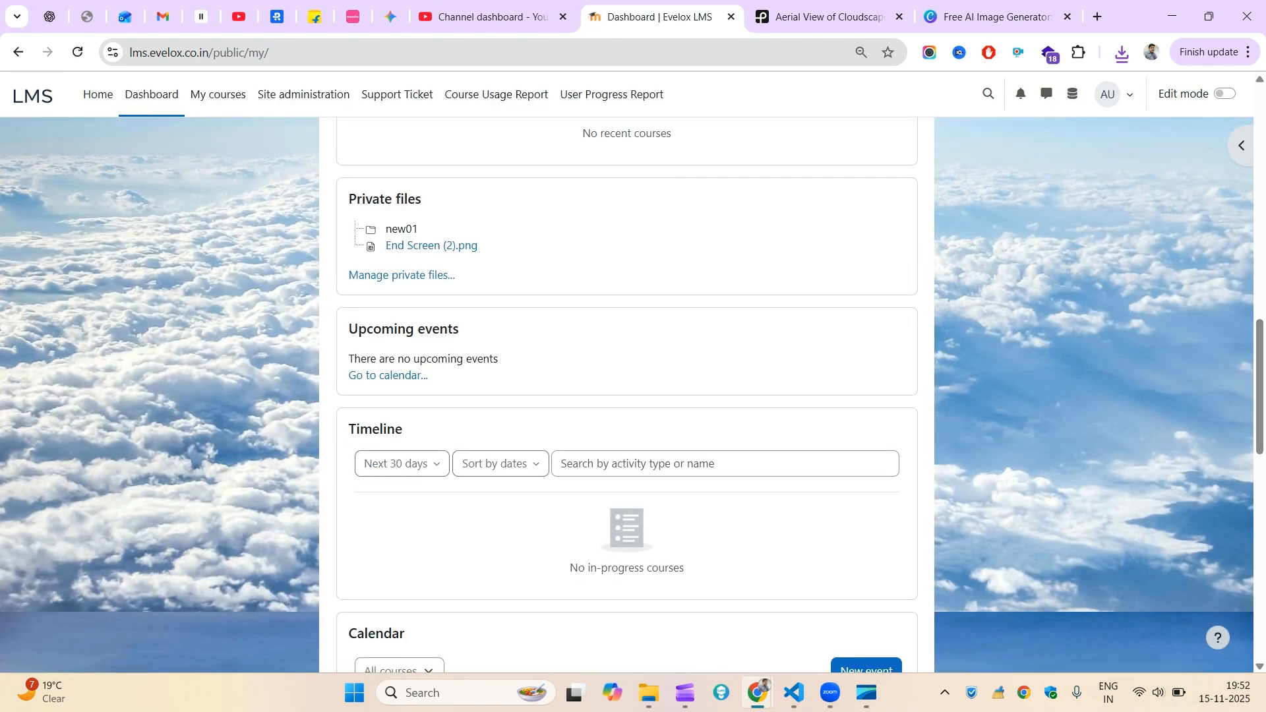
drag(1260, 350, 1252, 235)
scroll(1252, 235, up, 10)
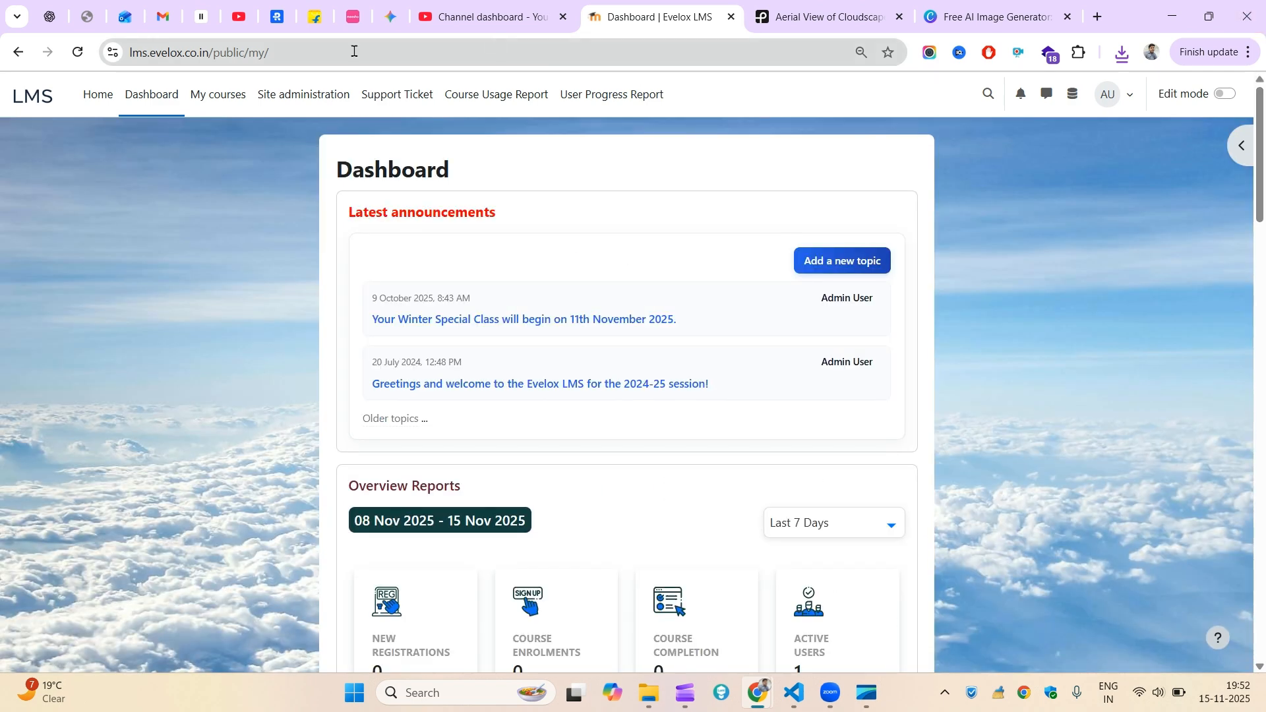
click(213, 92)
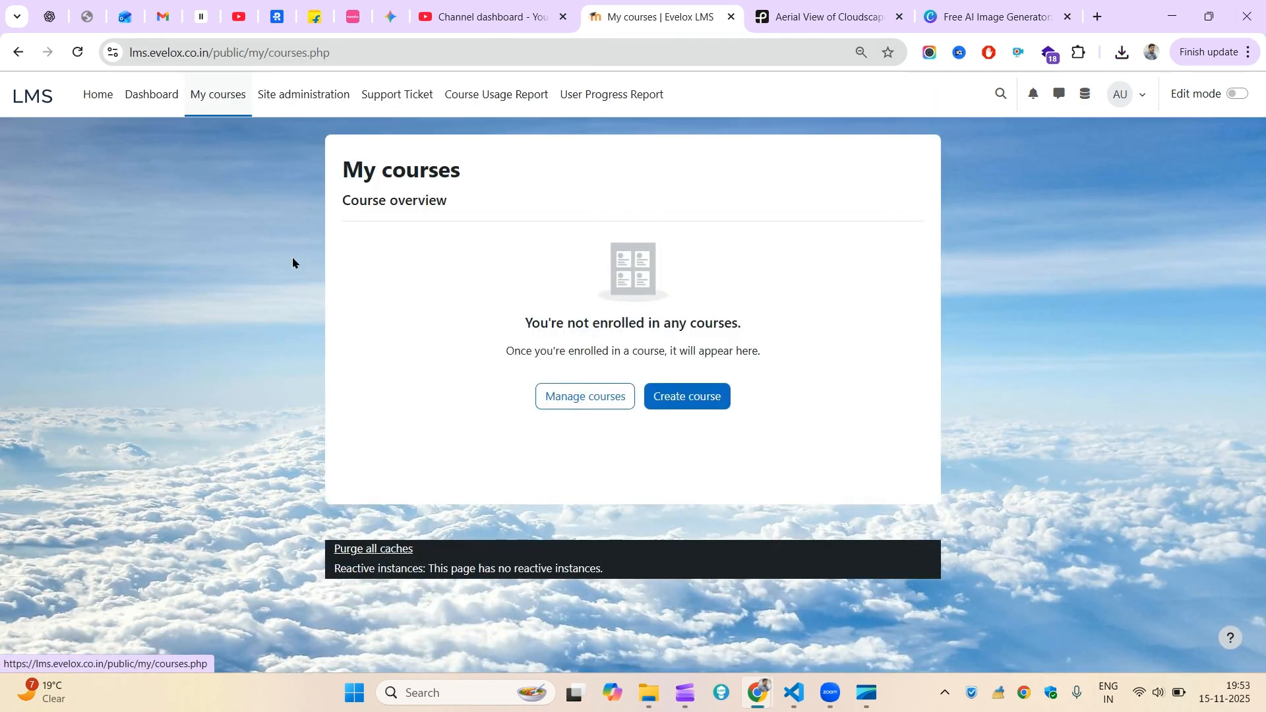
click(109, 100)
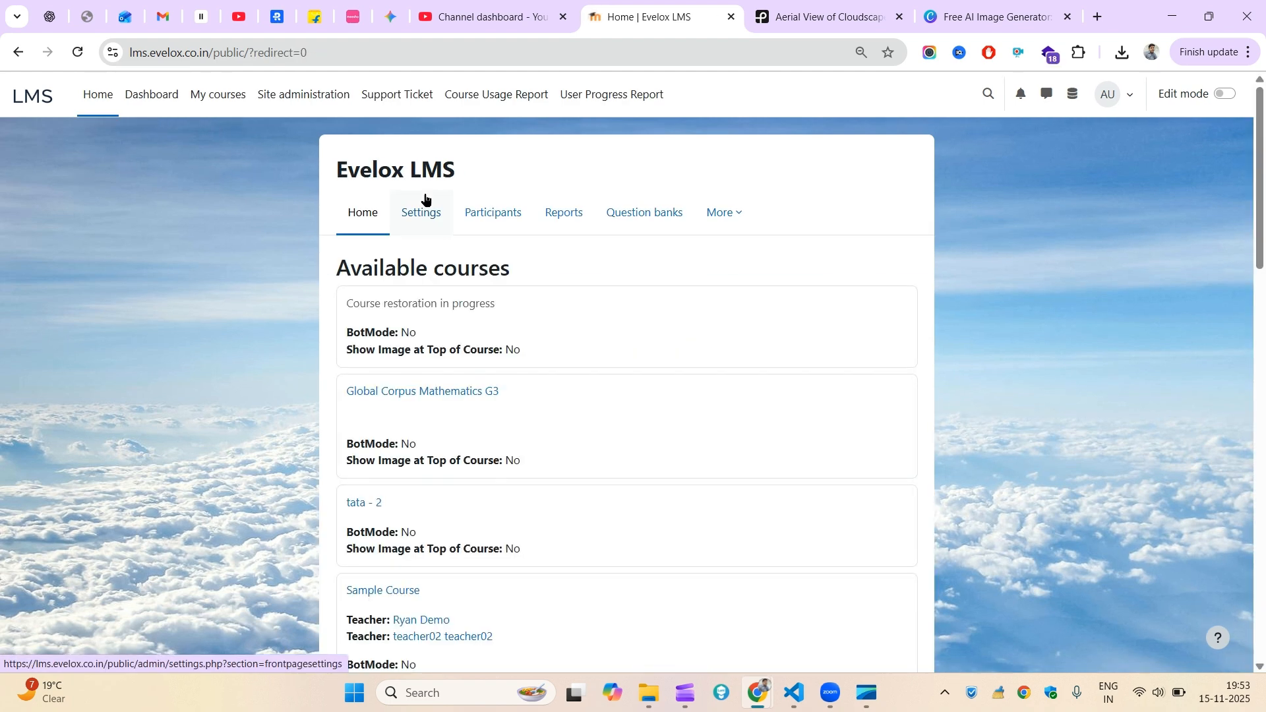
- Inspect the Home page in DevTools with device emulation off, pick the page container, and enlarge the DevTools window
right_click(517, 182)
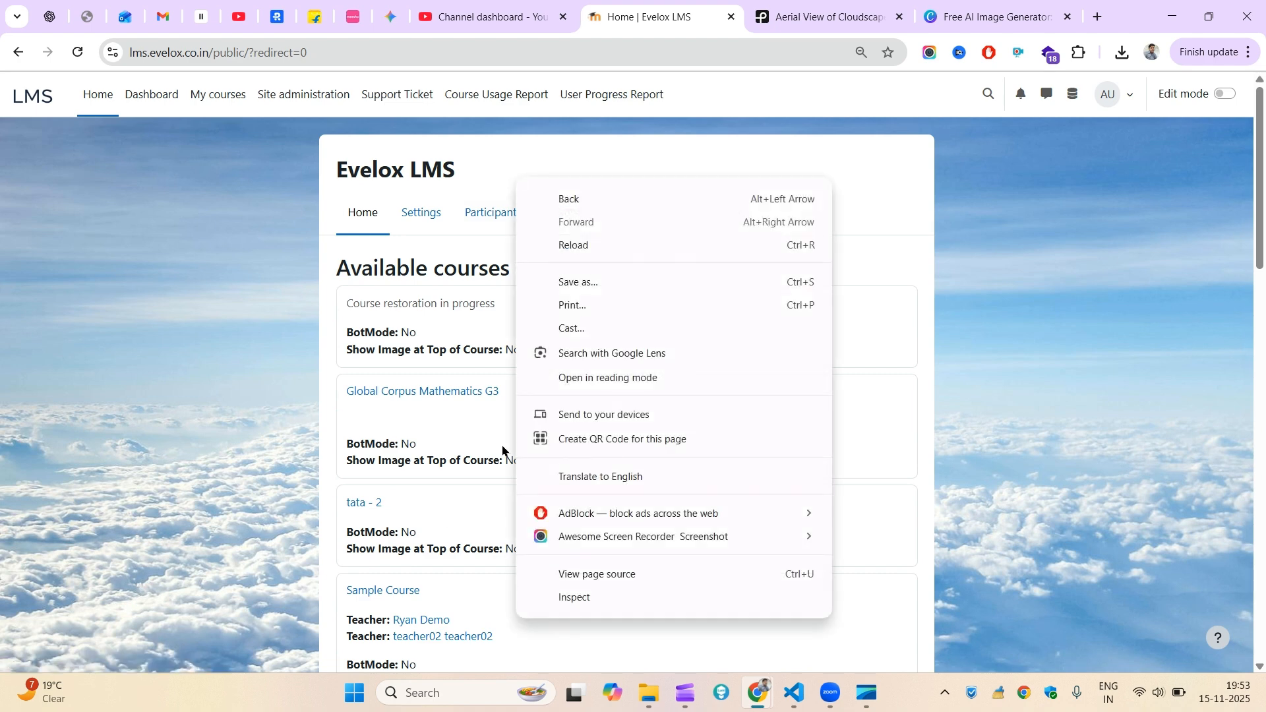
click(573, 601)
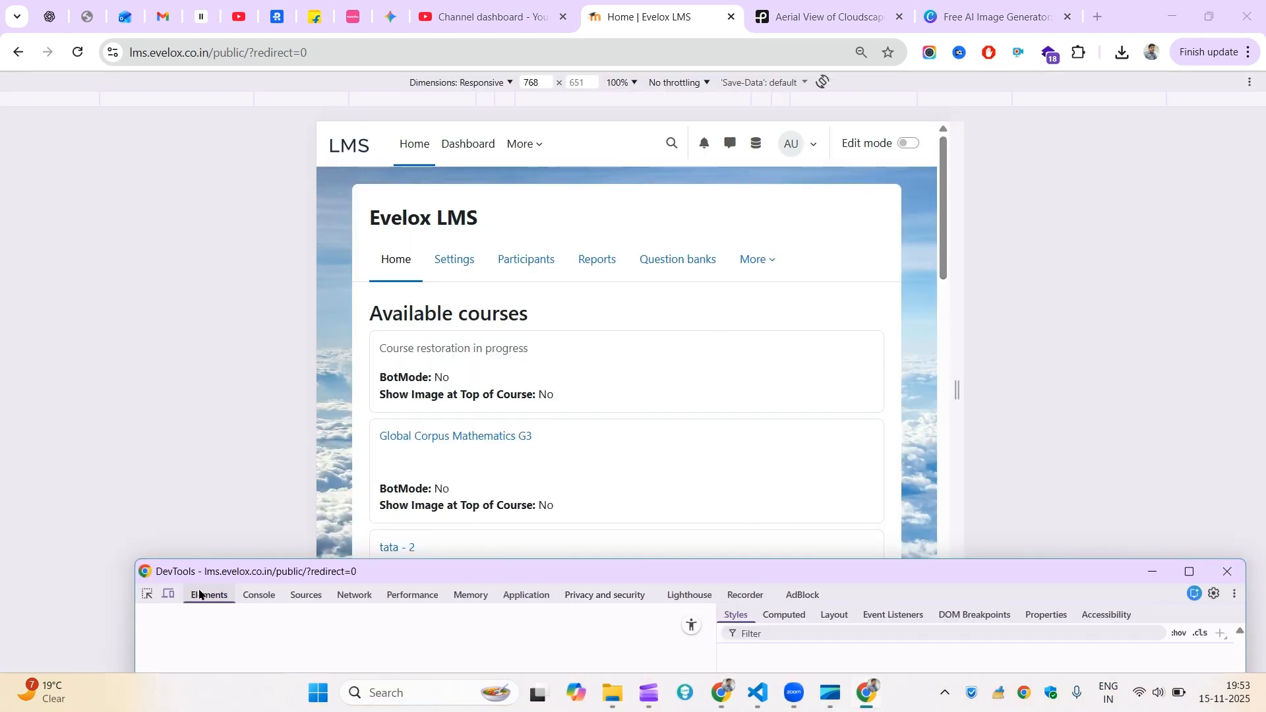
click(169, 593)
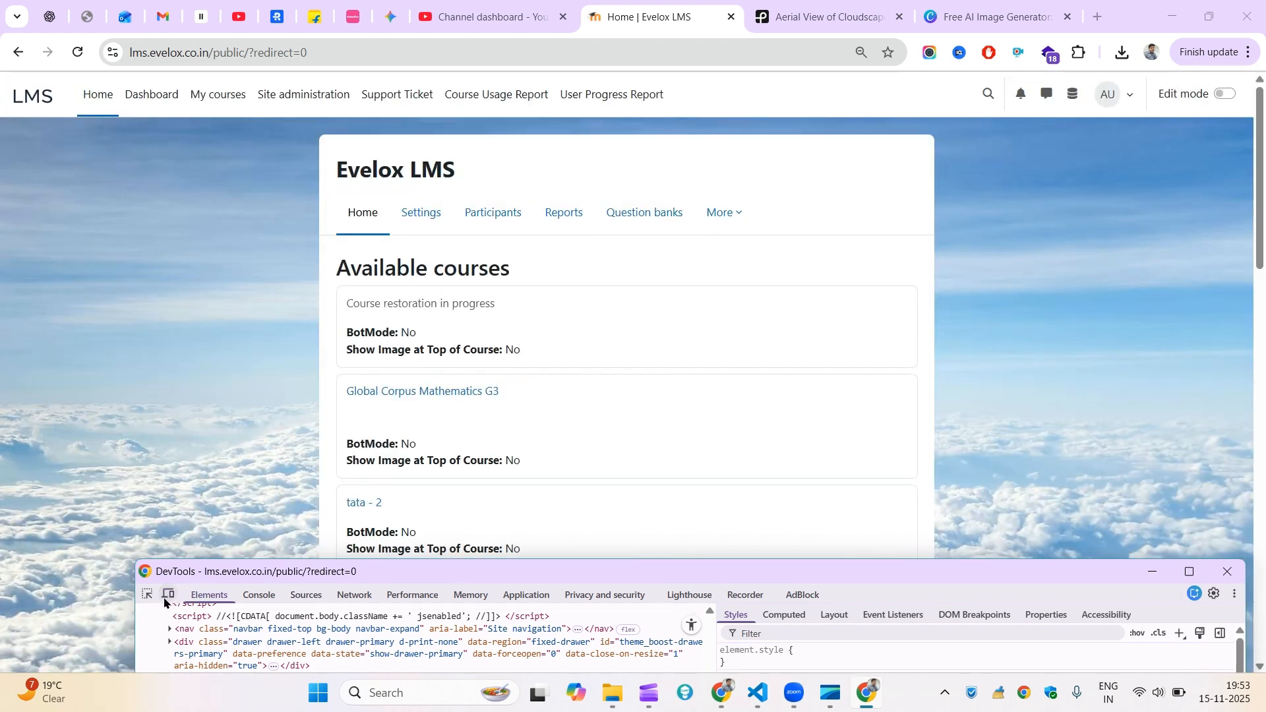
click(147, 594)
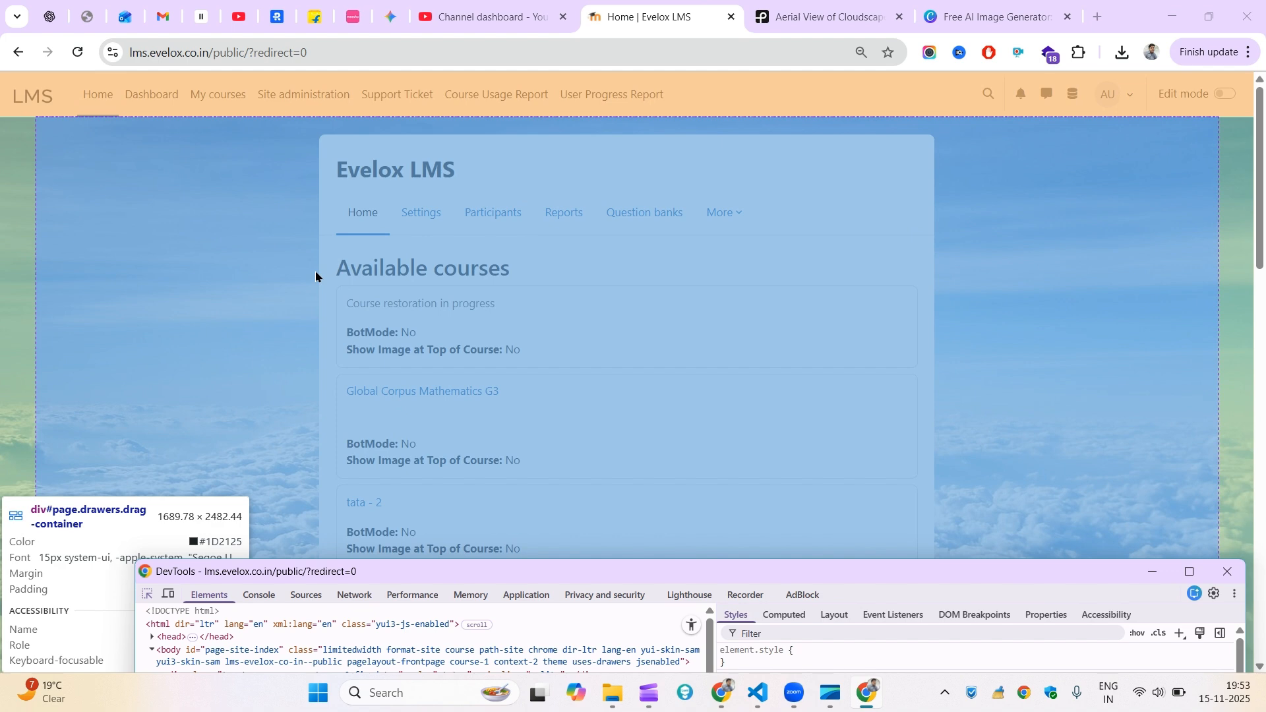
click(315, 271)
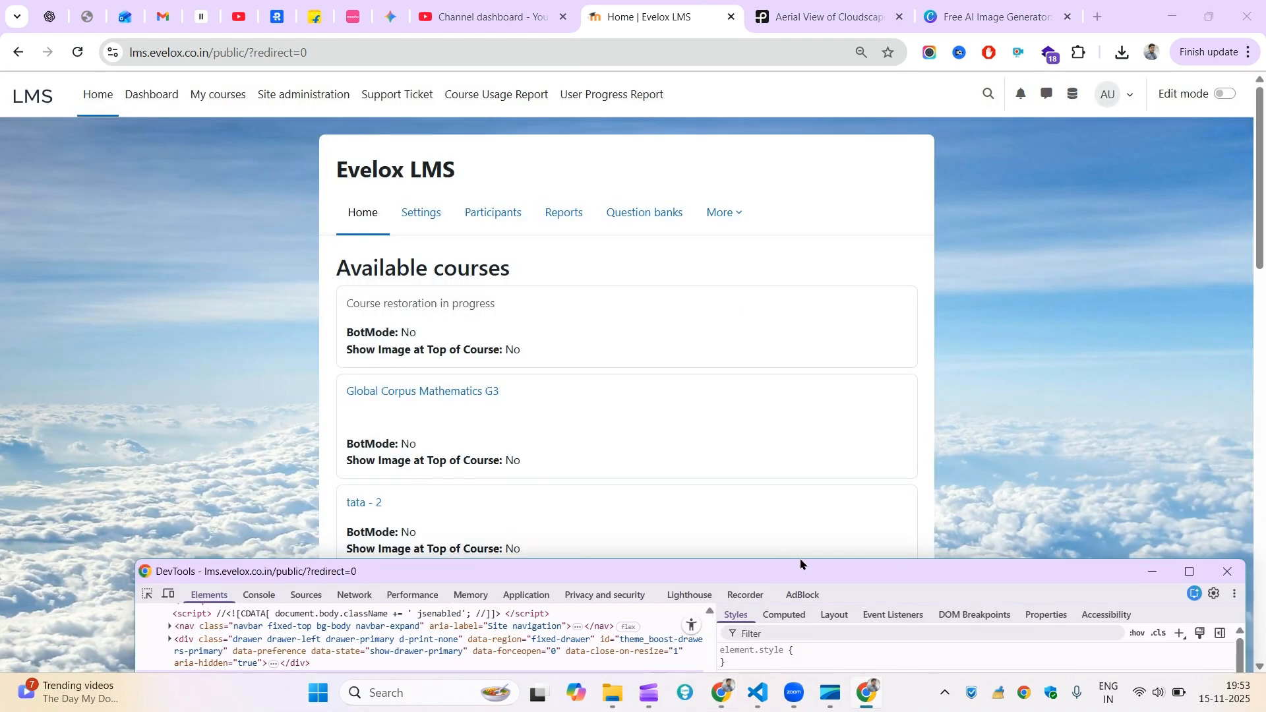
drag(800, 558, 789, 288)
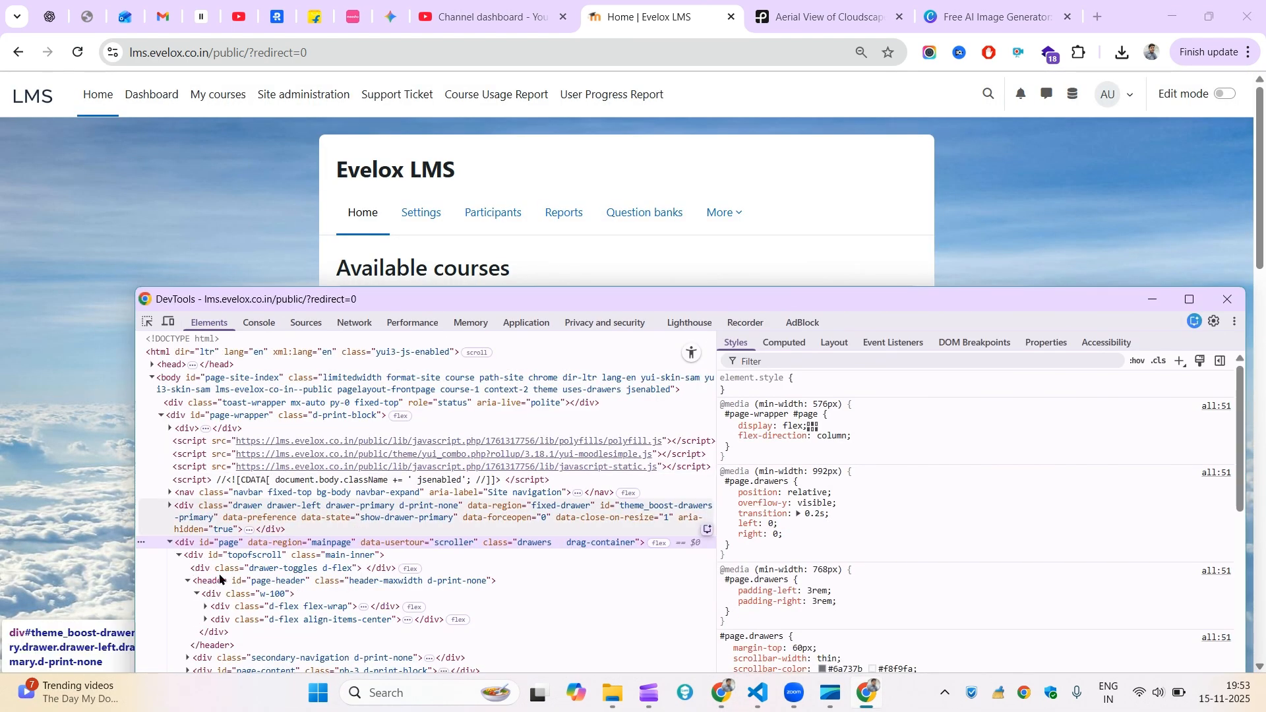
- Select the div#page element and disable padding-left and padding-right in its #page.drawers rule
click(241, 534)
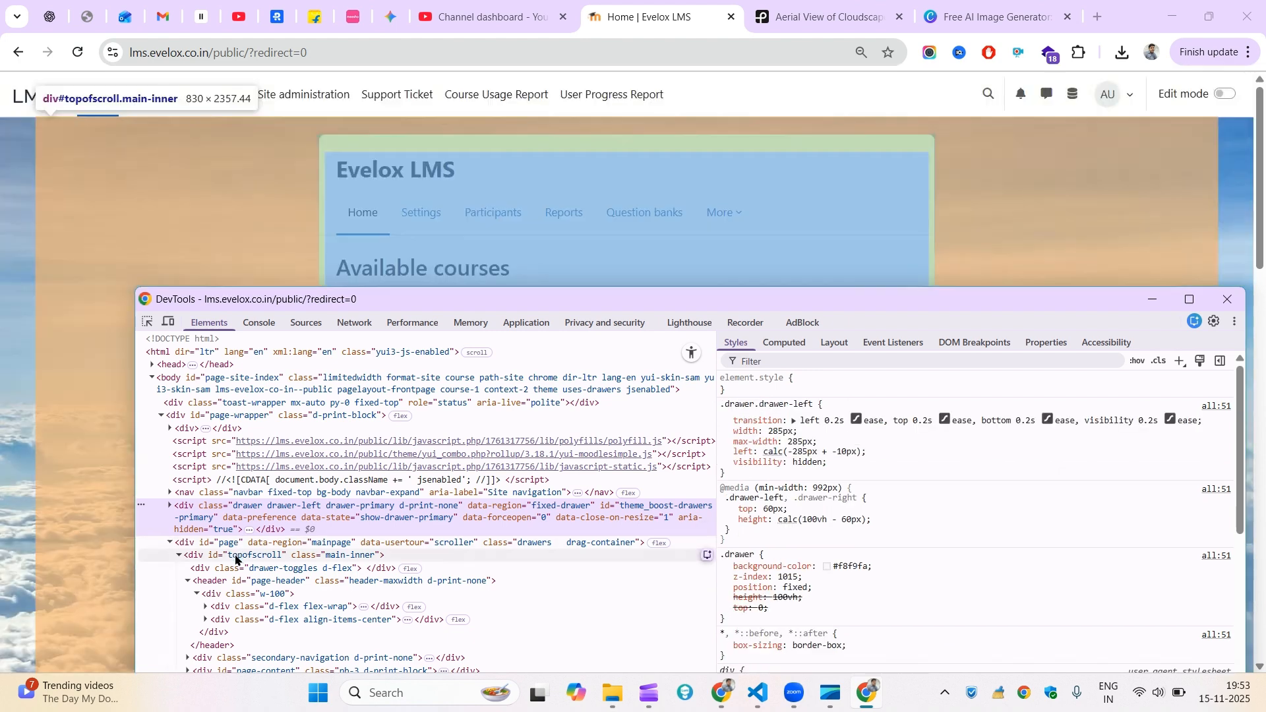
click(230, 544)
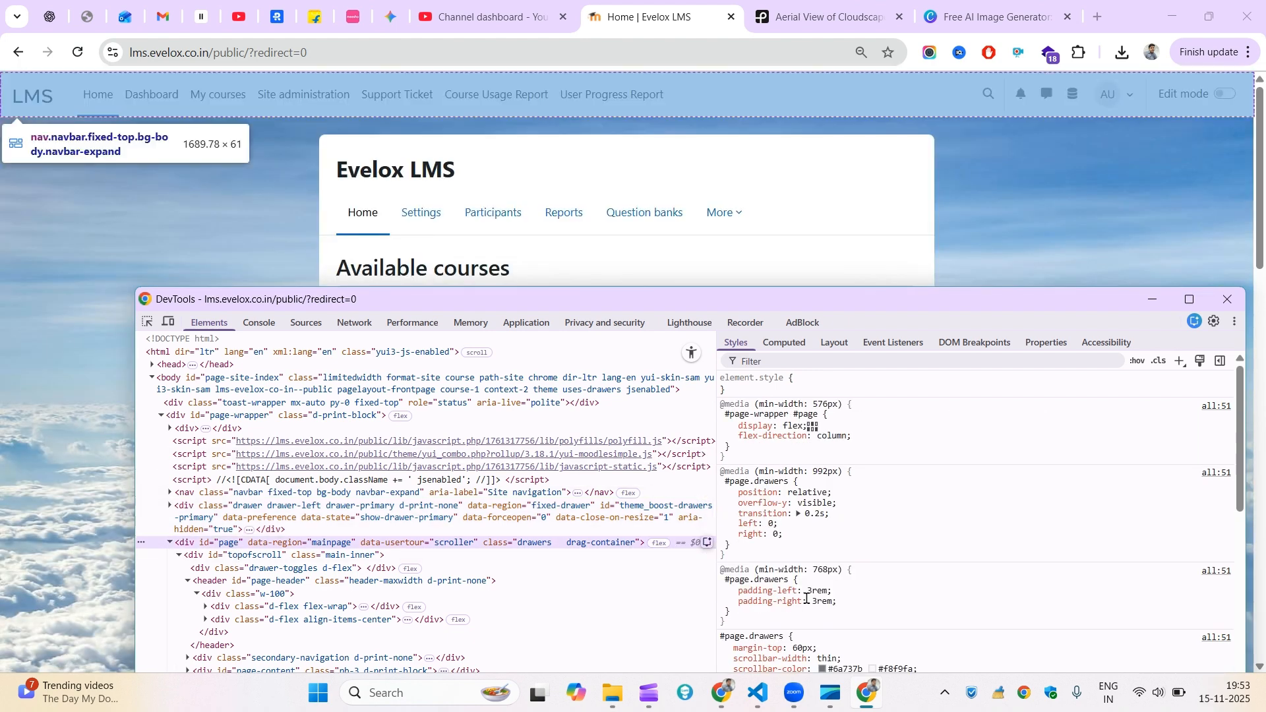
click(730, 592)
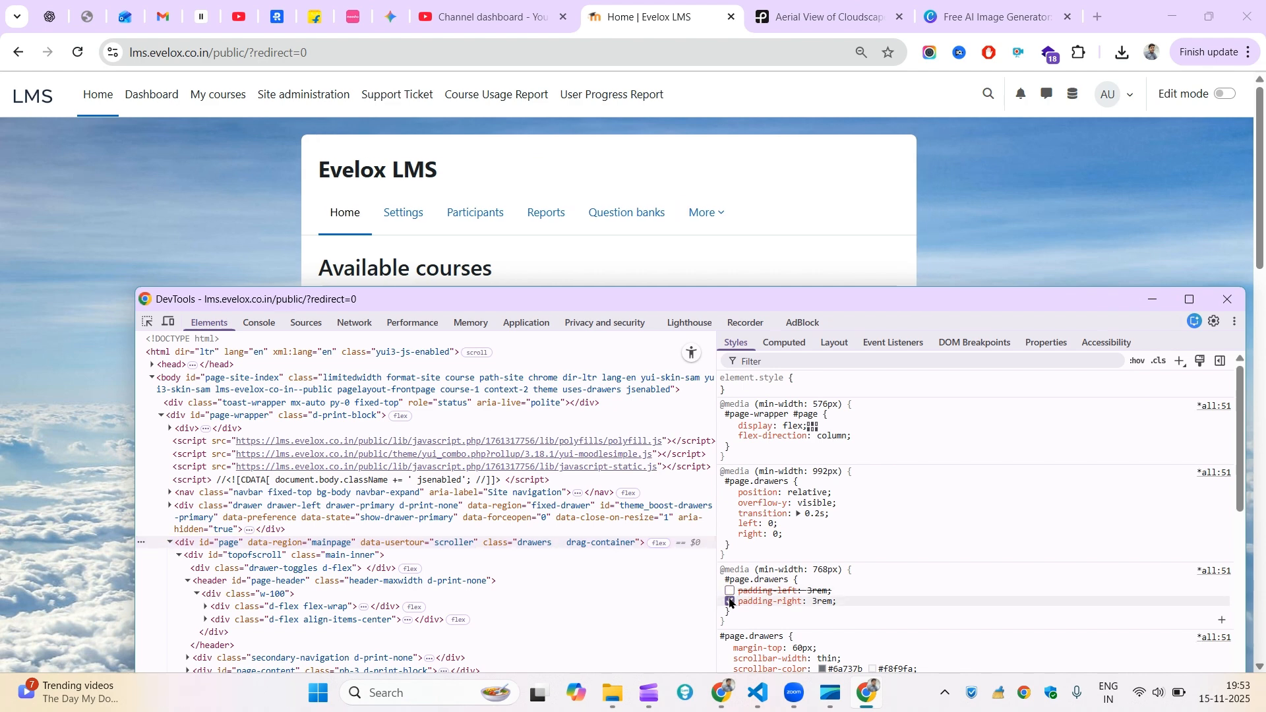
click(730, 602)
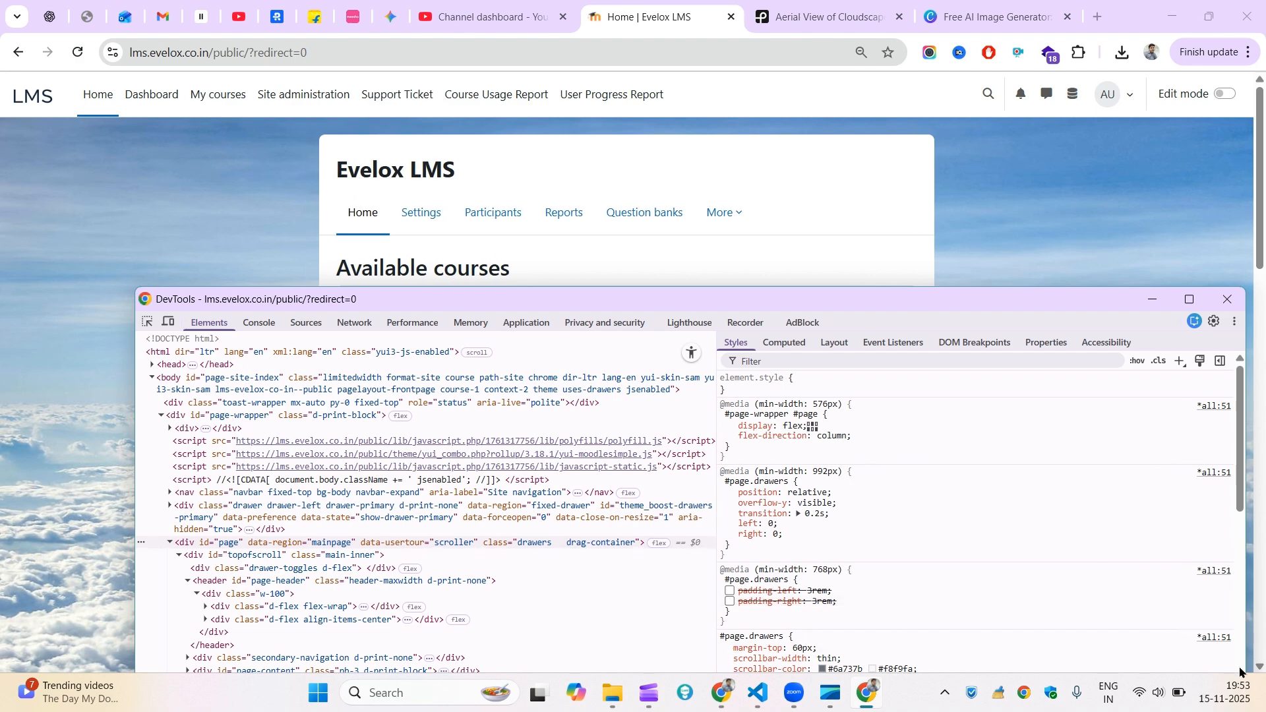
- Dock DevTools along the bottom of the browser and increase its height to show more of the code
click(1236, 322)
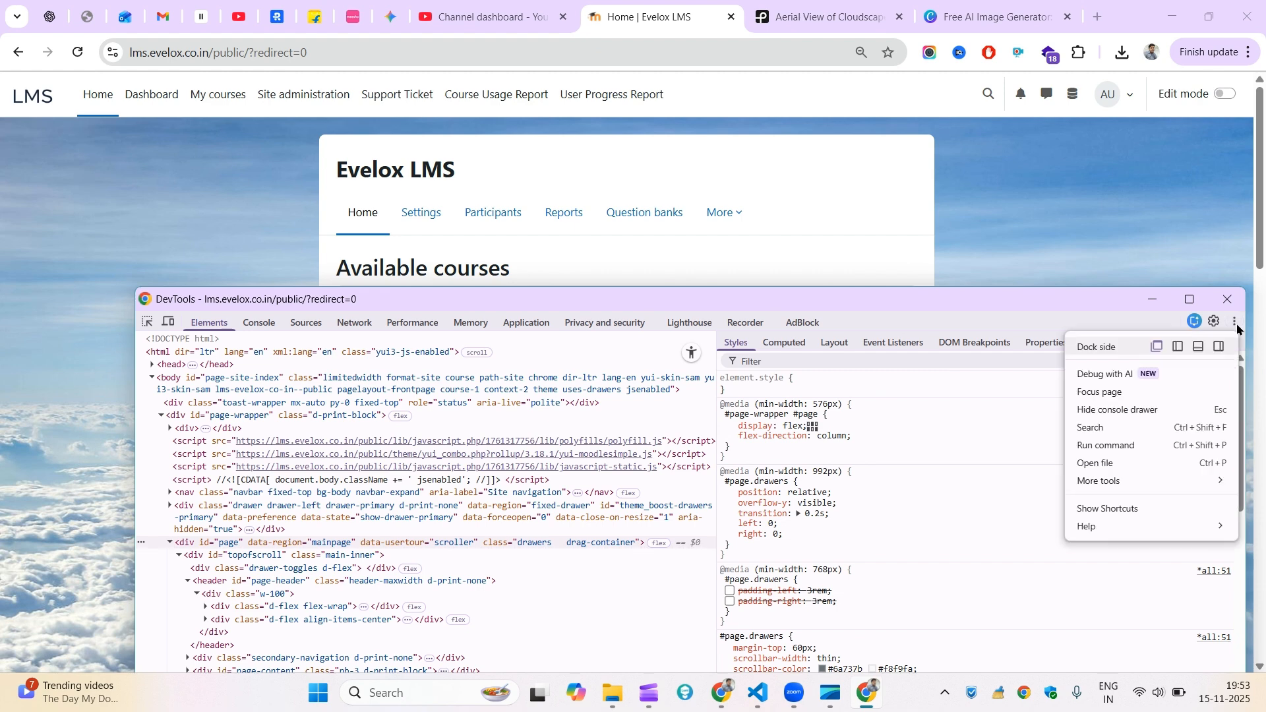
click(1199, 347)
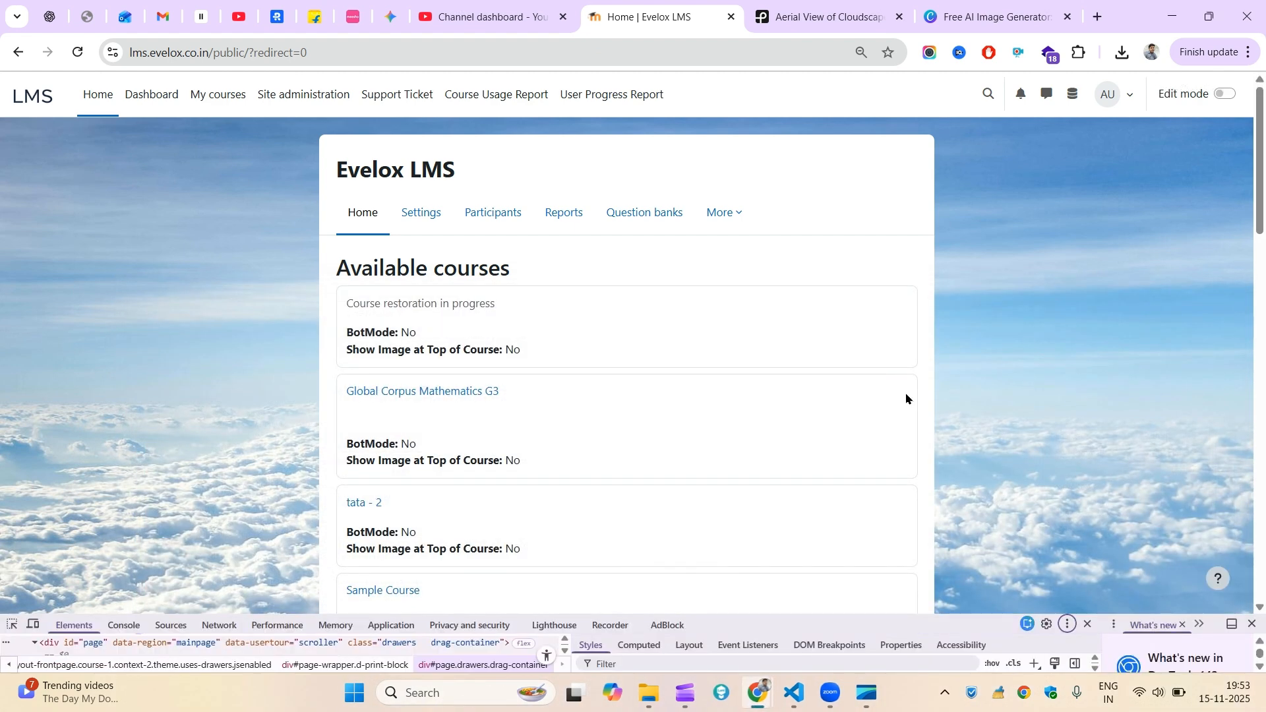
drag(818, 614, 853, 373)
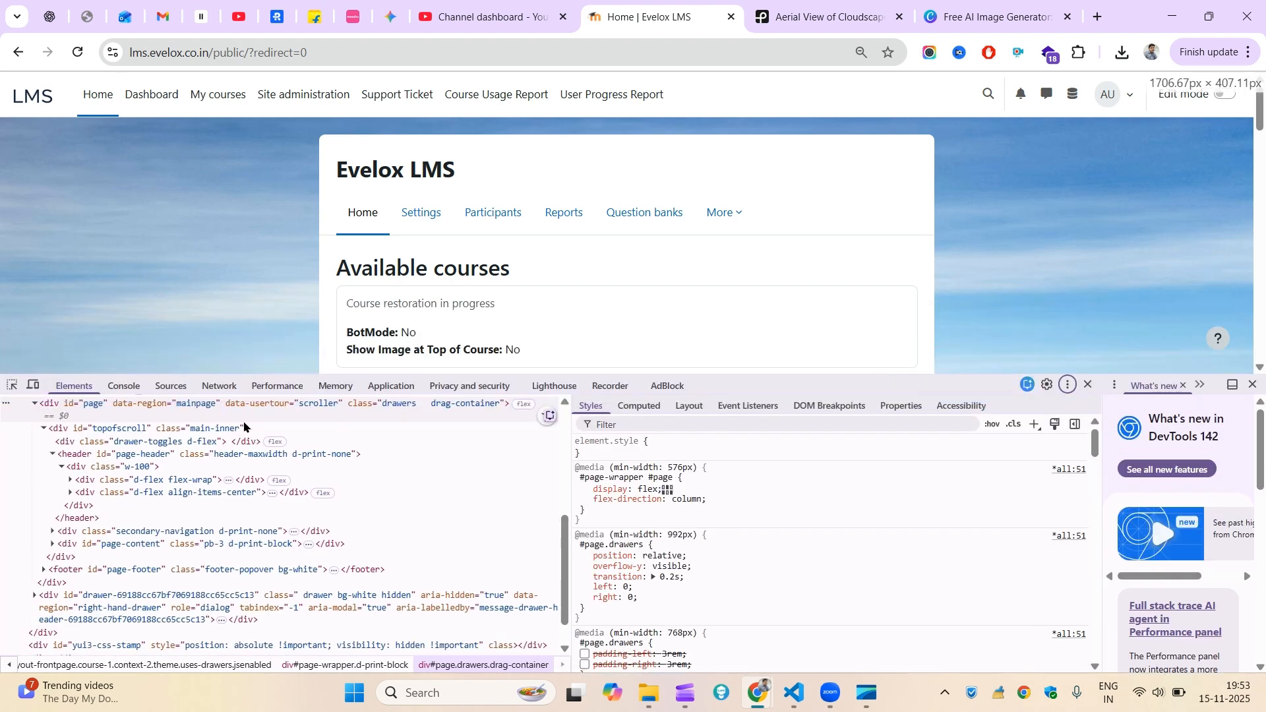
- Select the div#topofscroll element and switch its max-width rule off and back on to test the effect
click(136, 430)
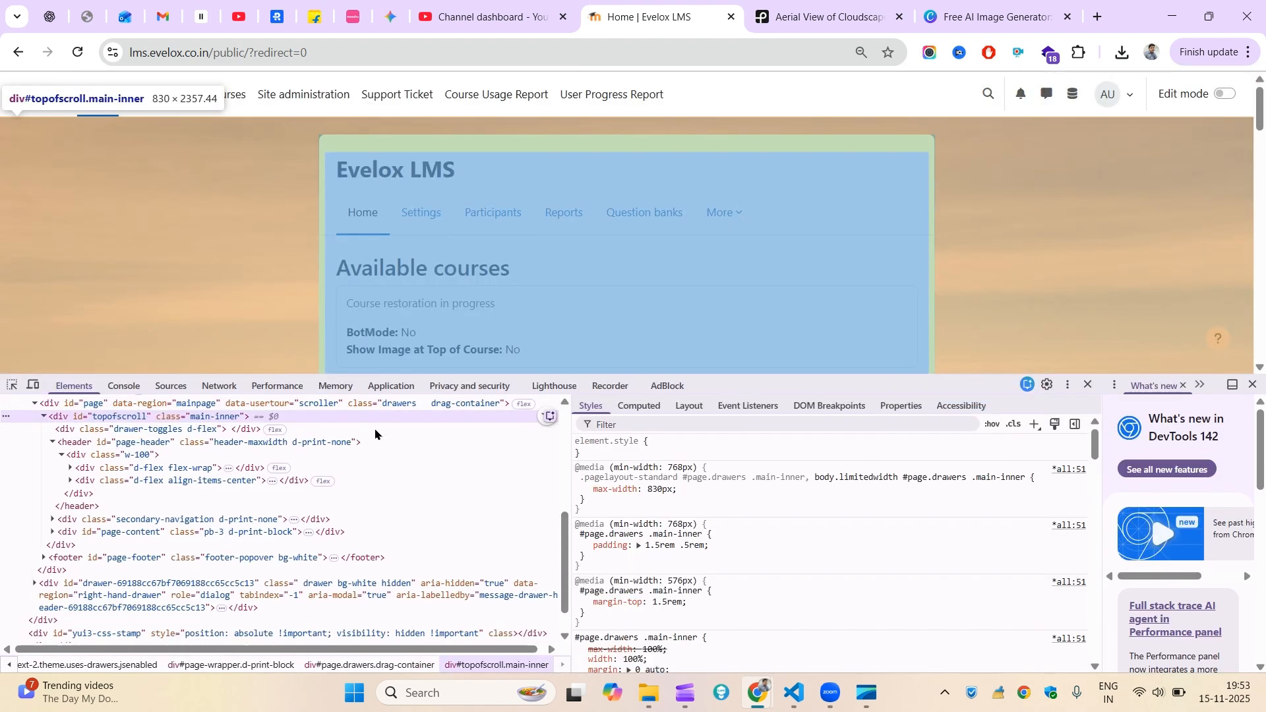
click(584, 489)
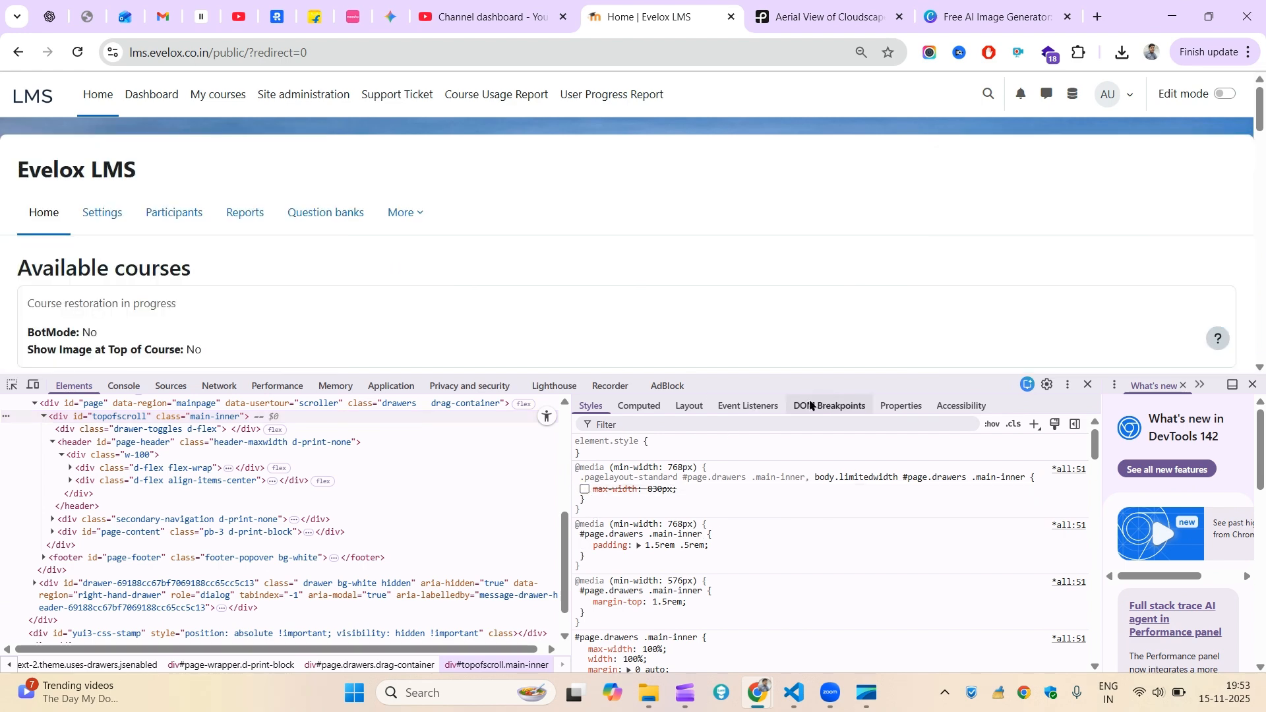
click(585, 489)
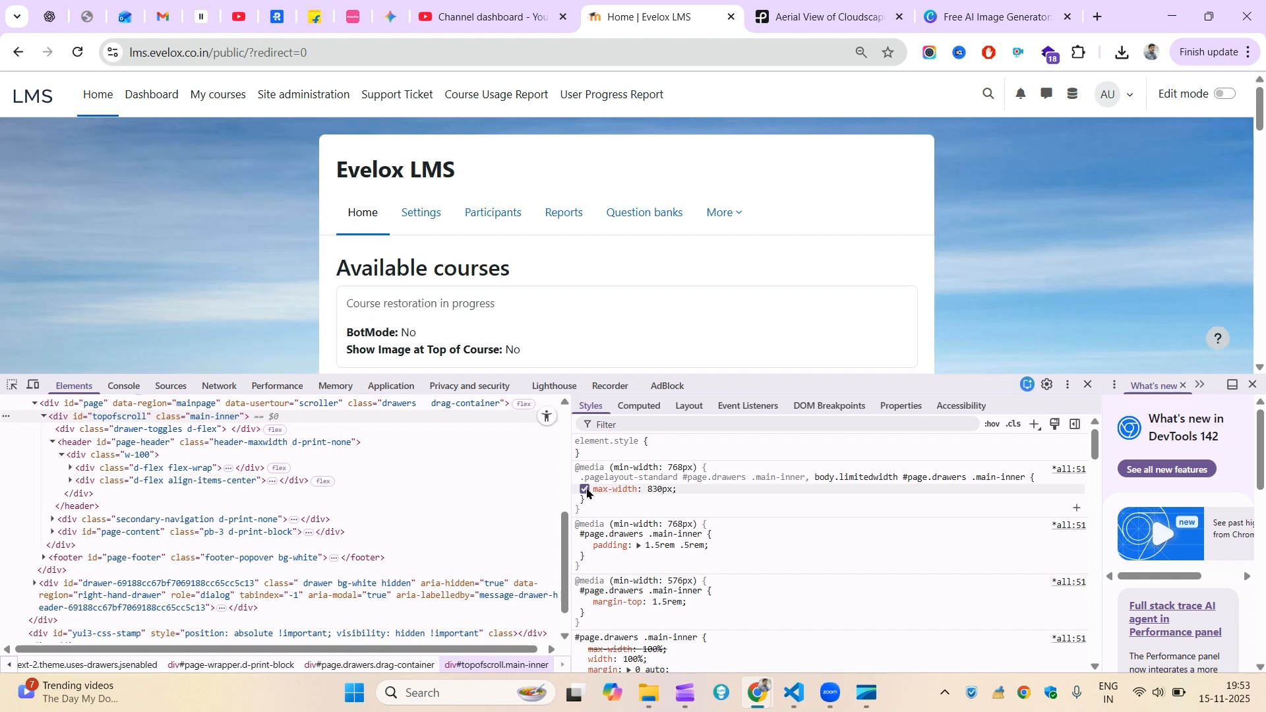
- Widen the Home page content area by setting the .main-inner max-width to 1130px
click(655, 488)
click(655, 488)
key(BackSpace)
text(10)
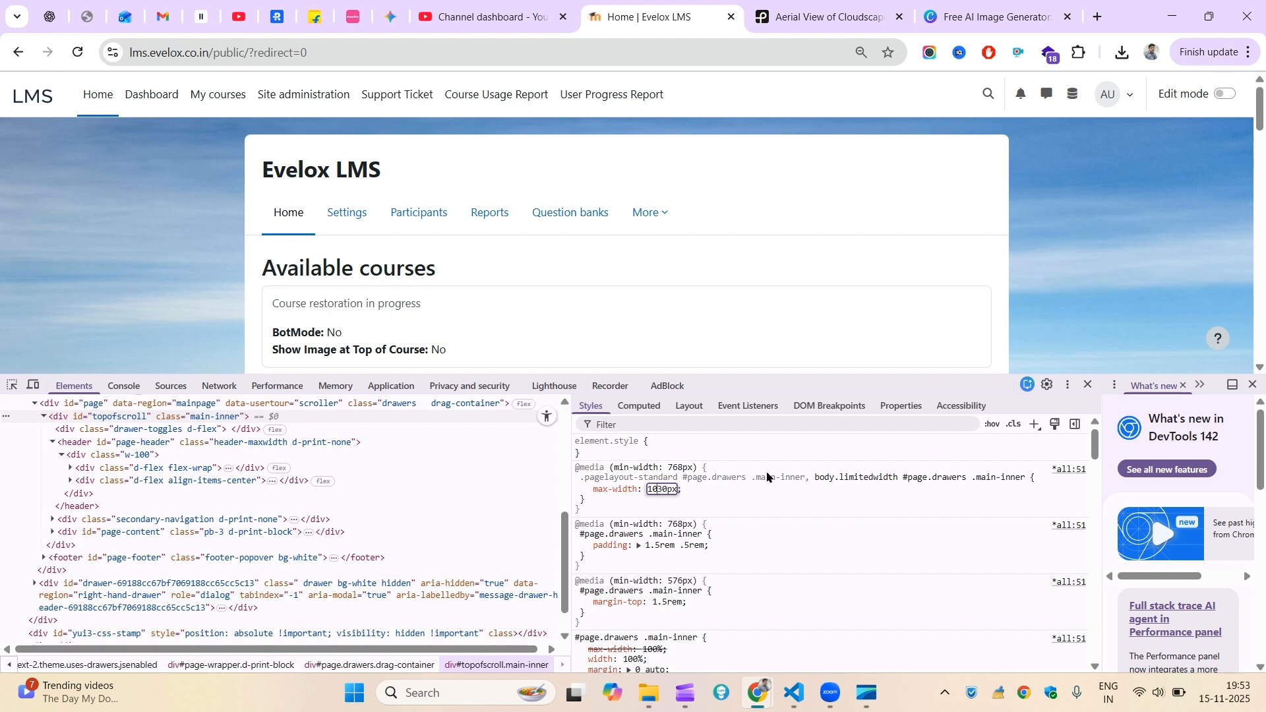
key(BackSpace)
text(1)
key(Return)
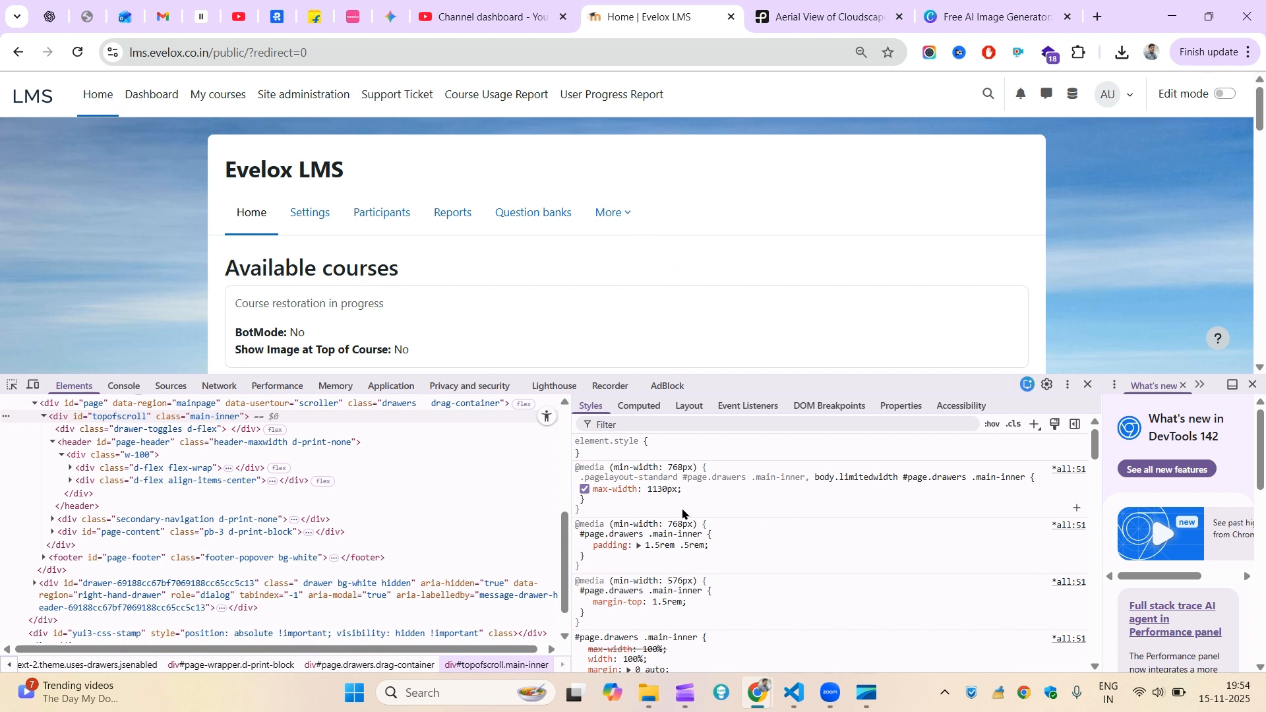
- Set the .main-inner max-width to 1230px
click(654, 489)
click(652, 489)
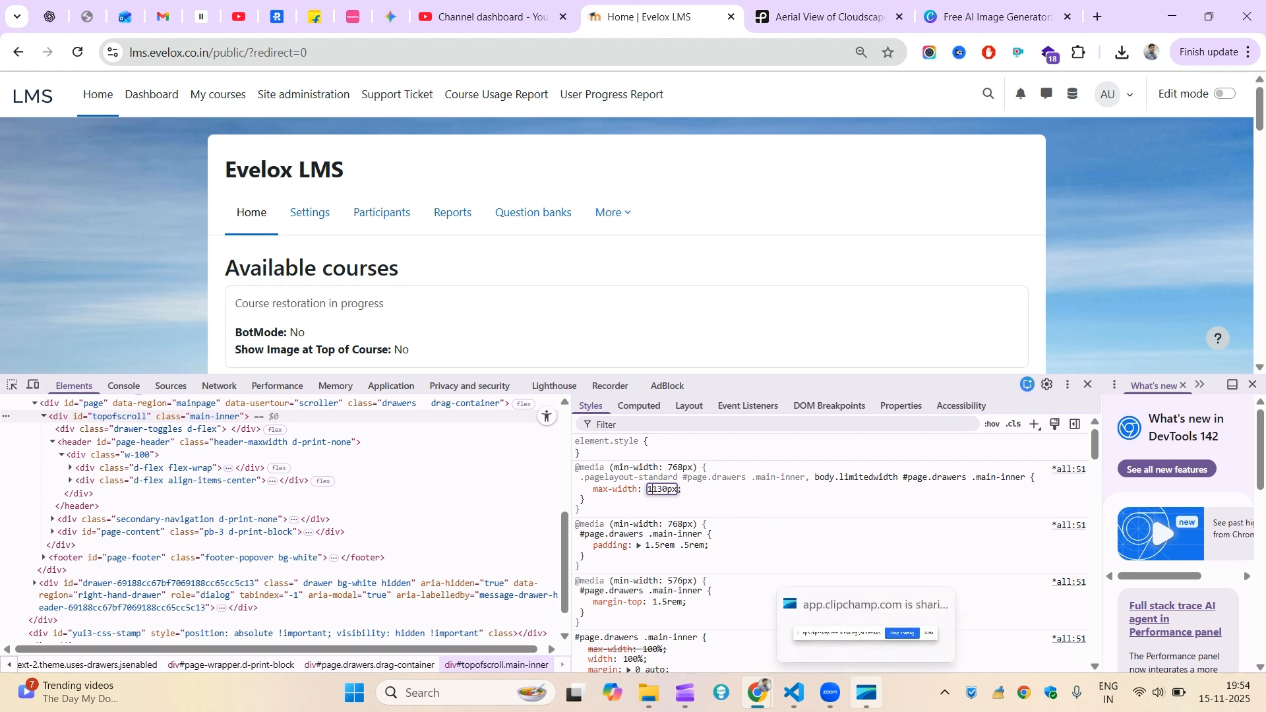
key(Delete)
text(2)
key(Return)
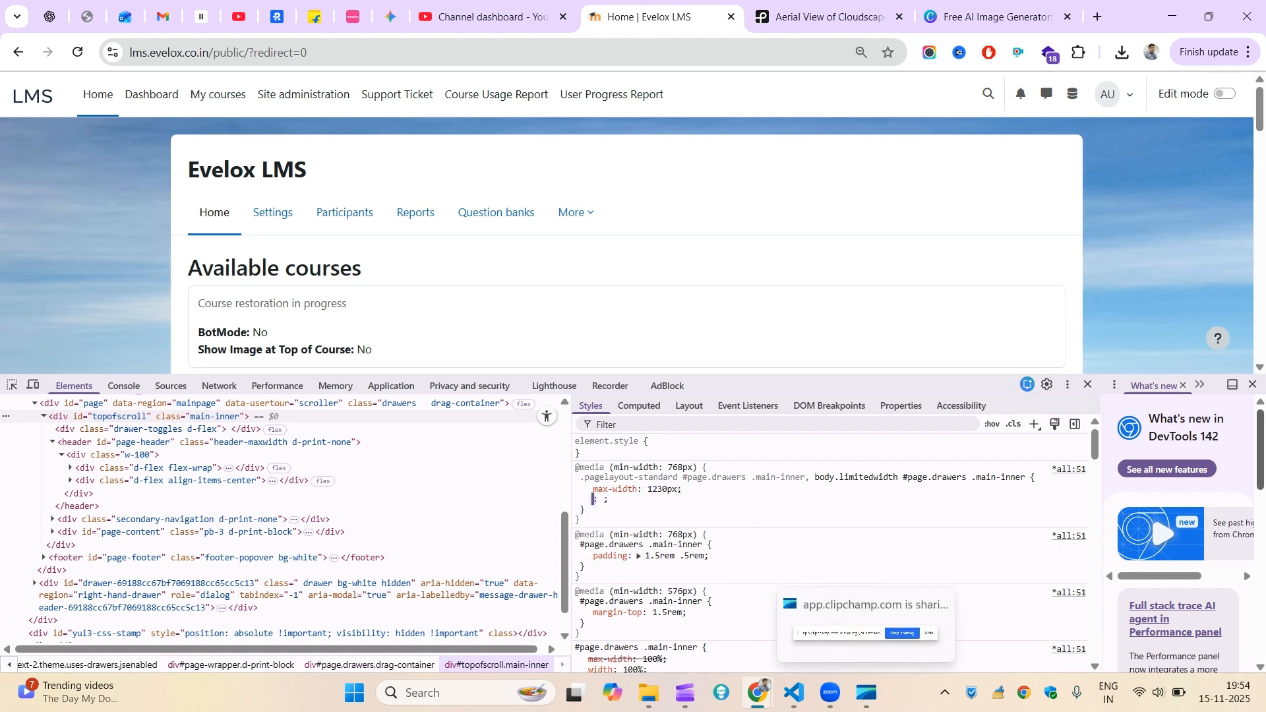
- Close the What's new drawer and DevTools, and review the Home page layout against the cloud background
click(1253, 385)
scroll(1249, 365, down, 5)
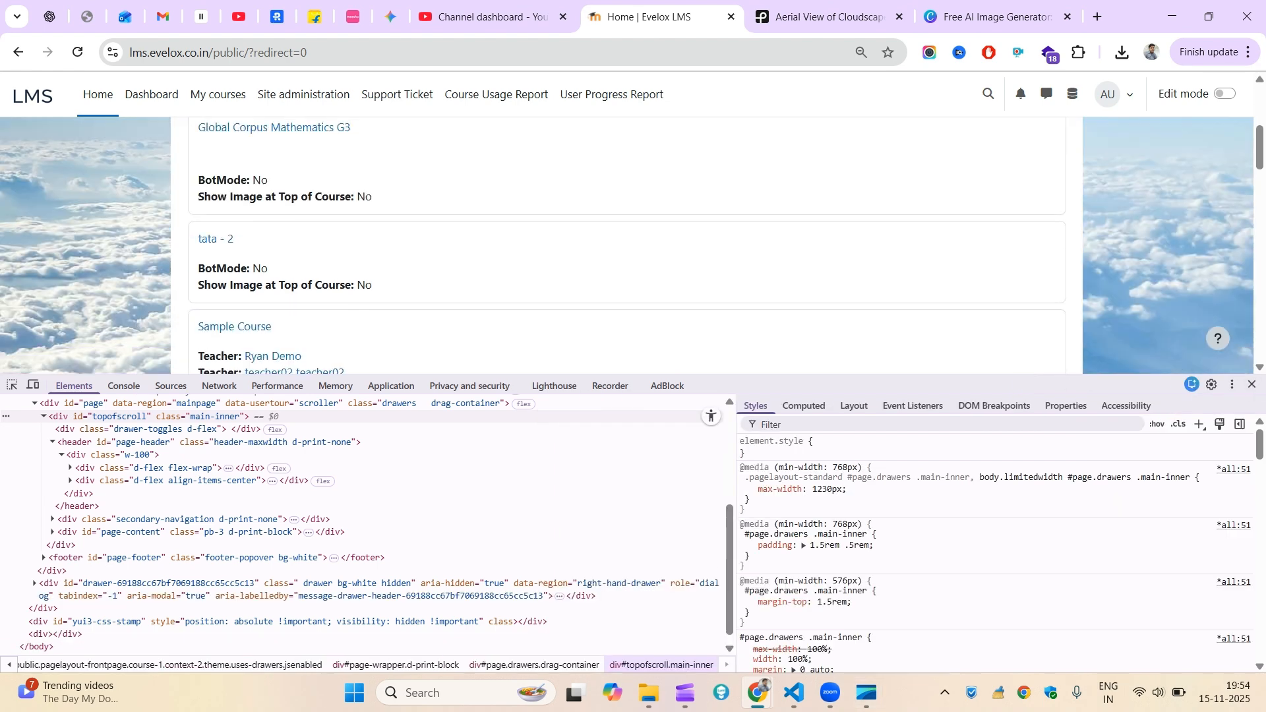
click(1253, 384)
drag(1259, 312, 1265, 2)
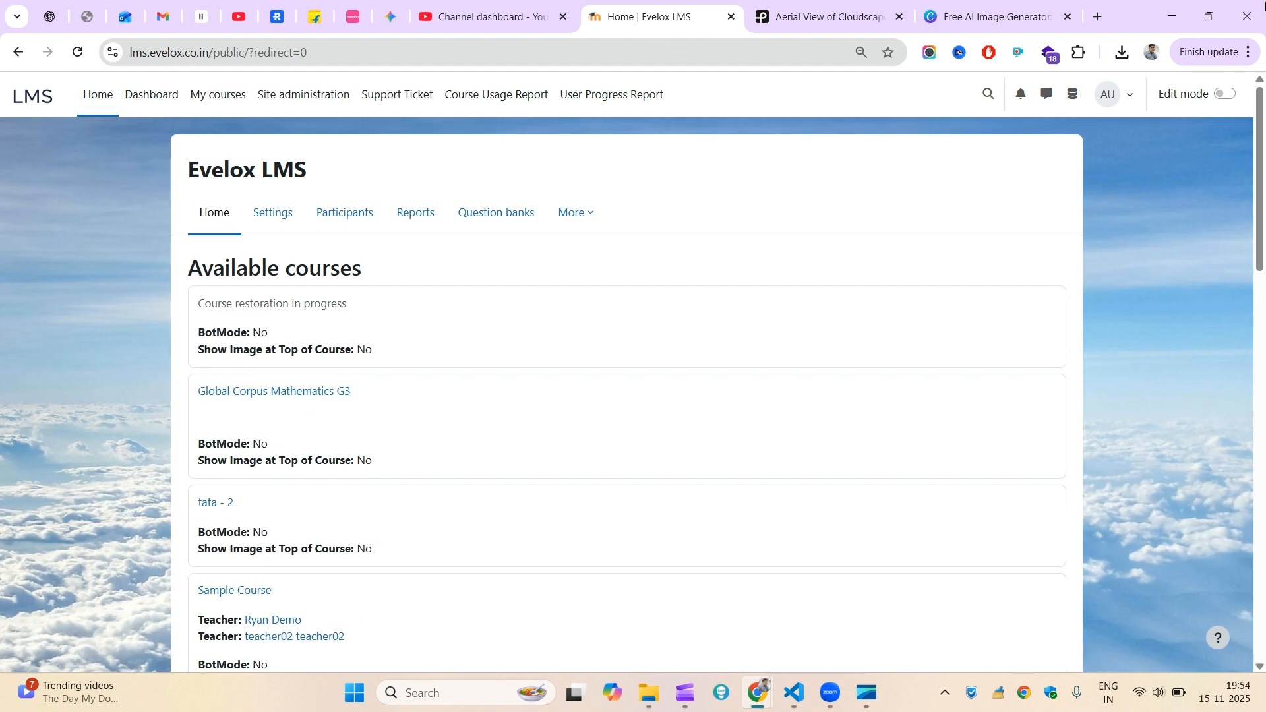